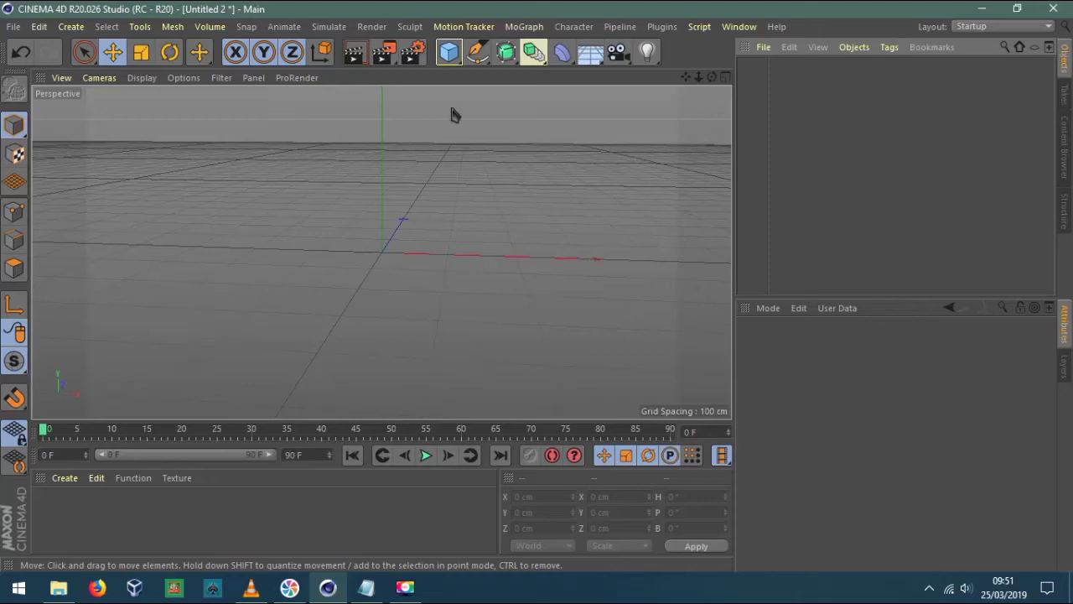
Apply the HDTV 1080 29.97 render preset and set the frame range to All Frames
click(411, 53)
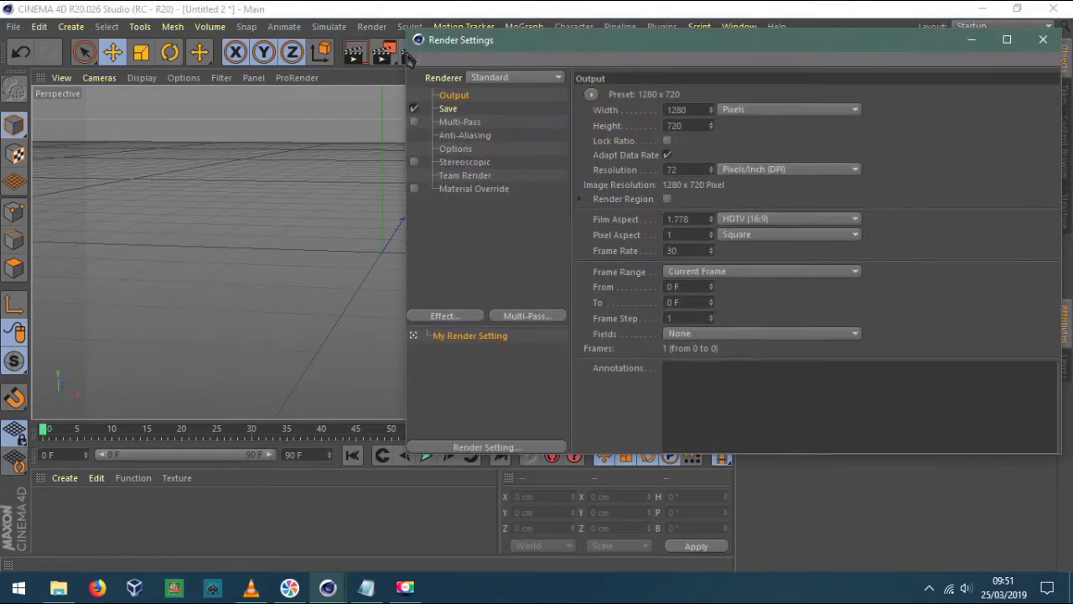
click(591, 95)
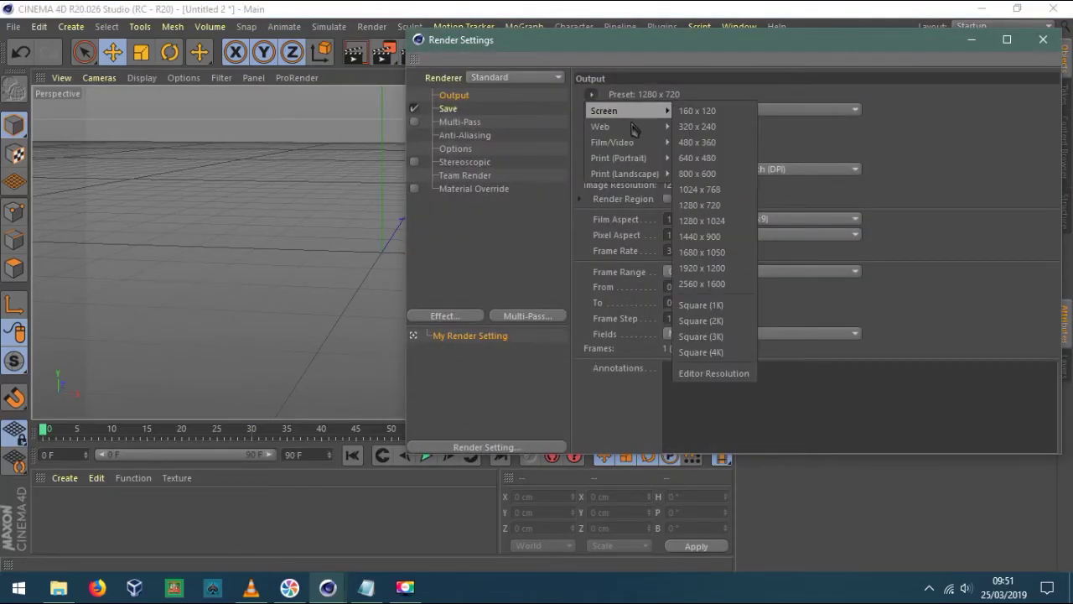
mouse_move(613, 141)
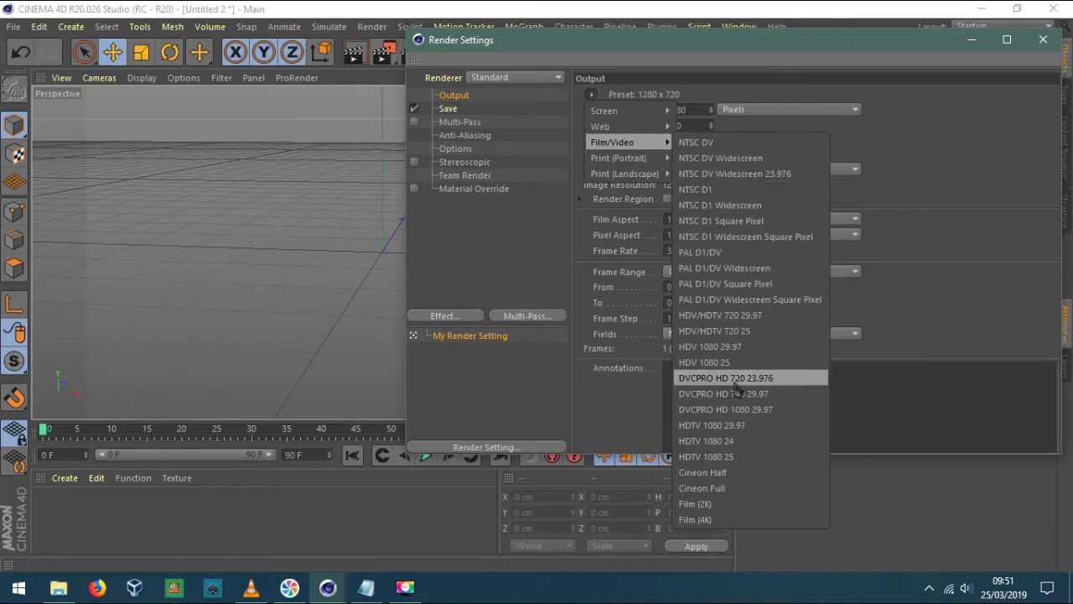
click(737, 425)
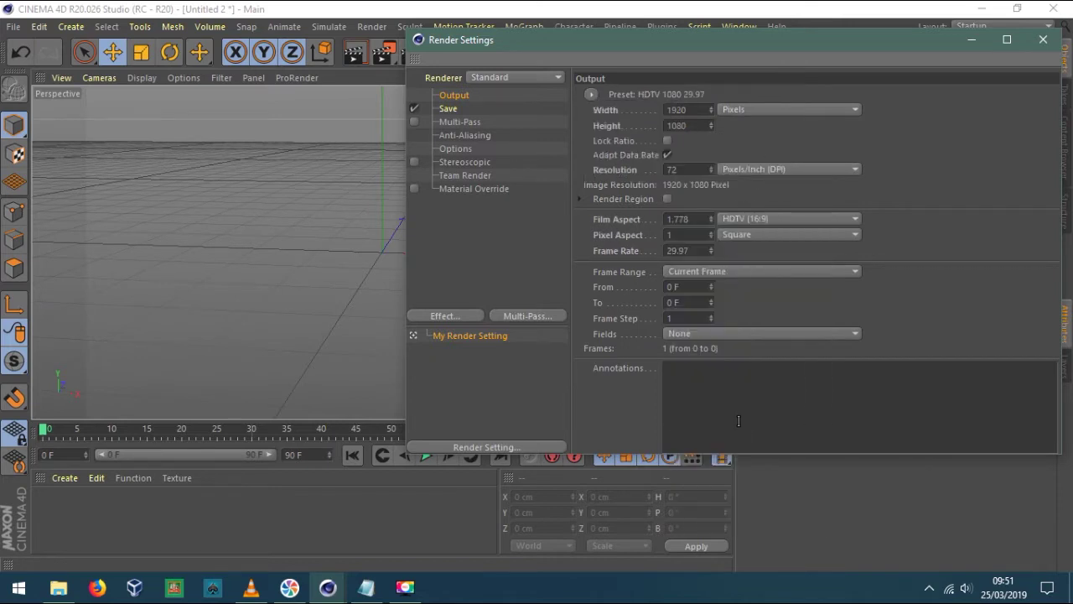
click(722, 279)
click(712, 319)
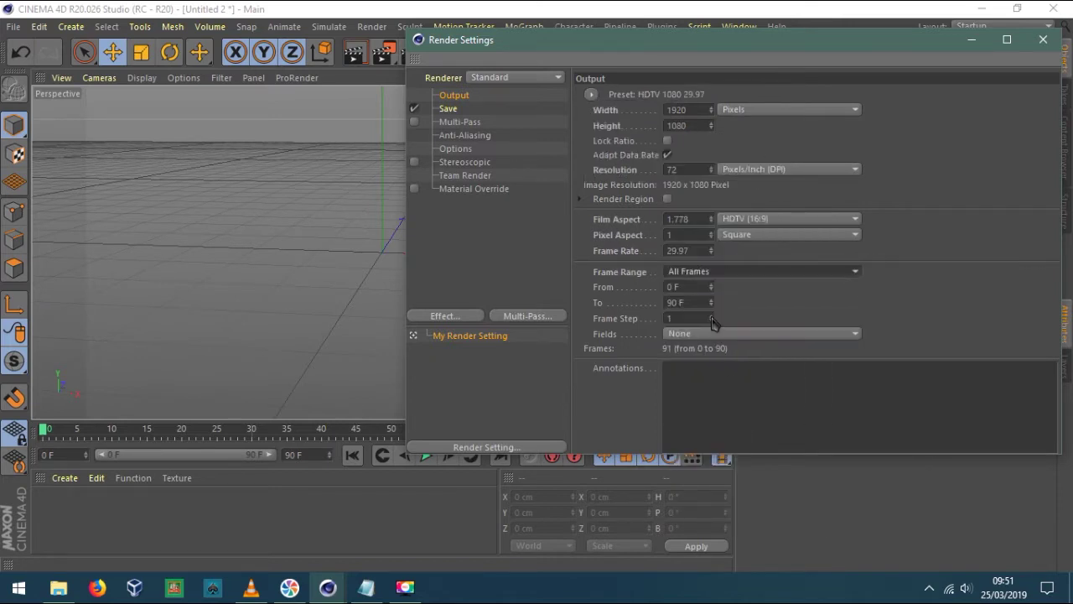
Set the render output to MP4, saved as Globo on the Desktop
click(453, 110)
click(743, 139)
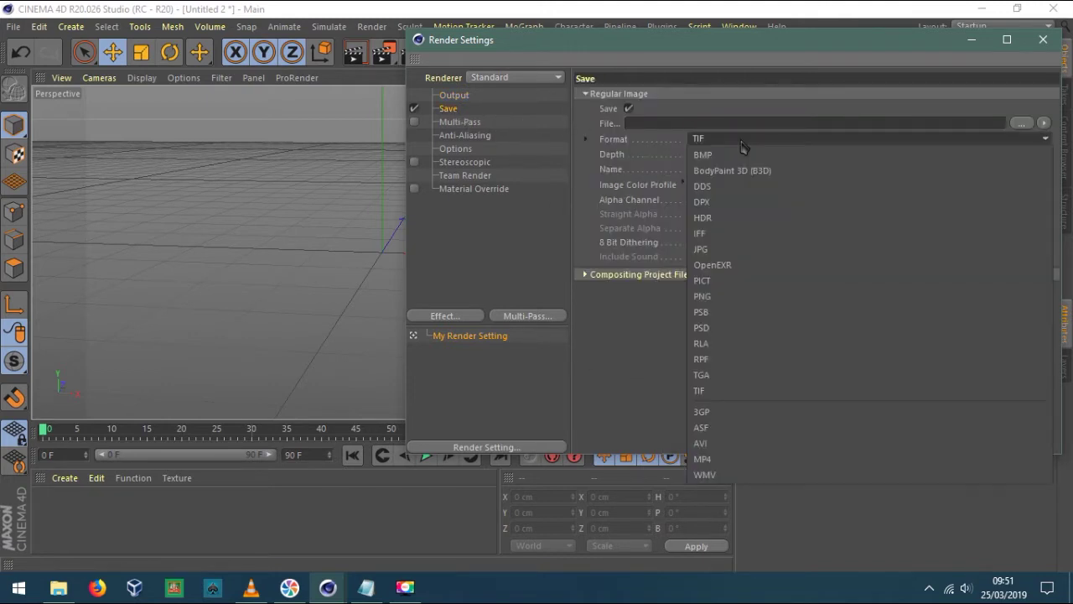
click(703, 458)
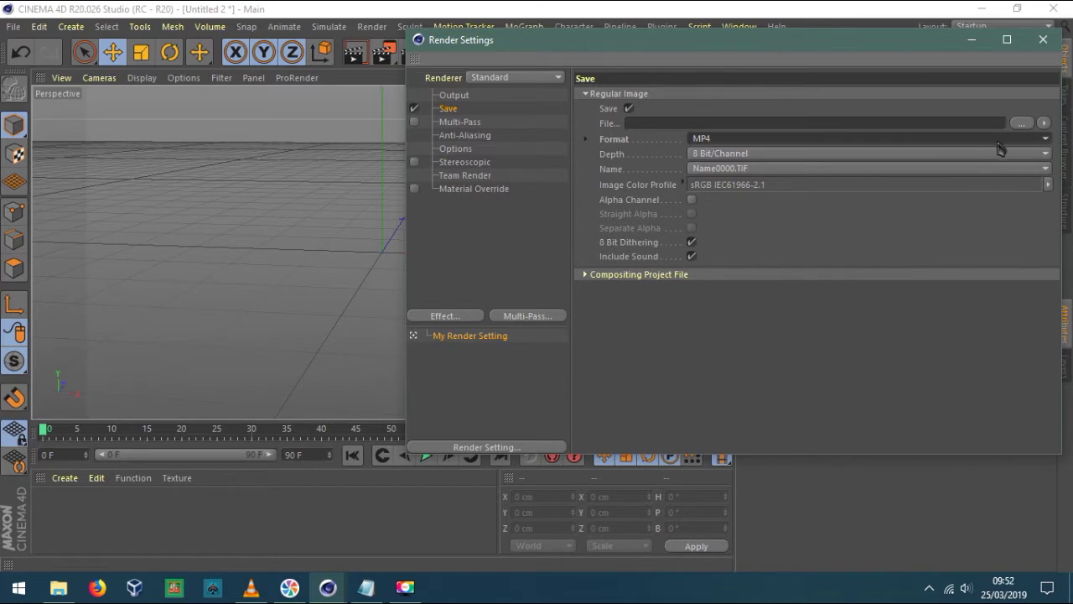
click(1021, 126)
text(Globo)
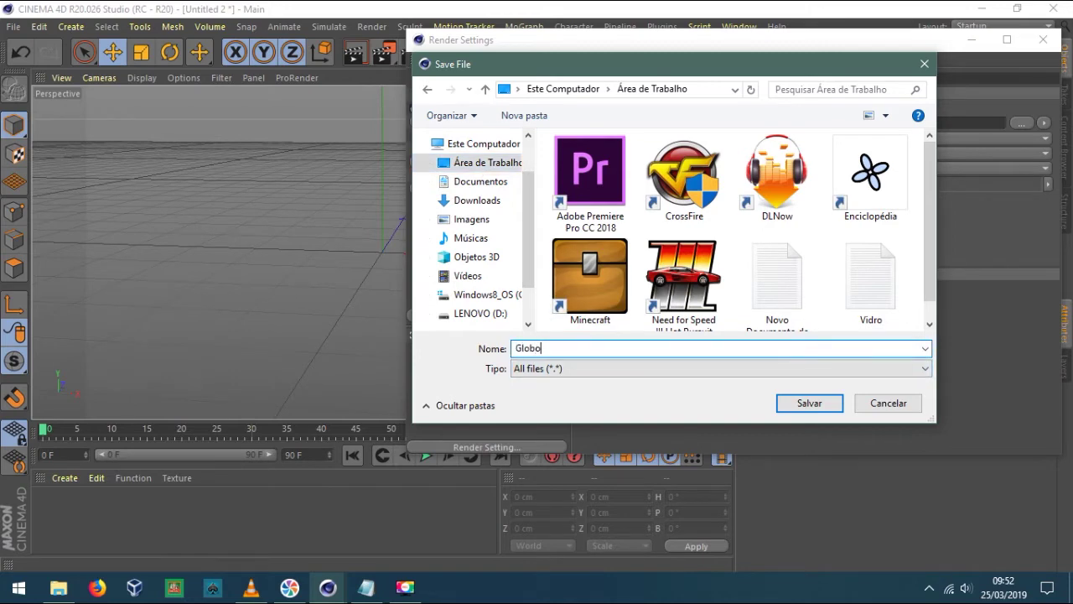
key(Return)
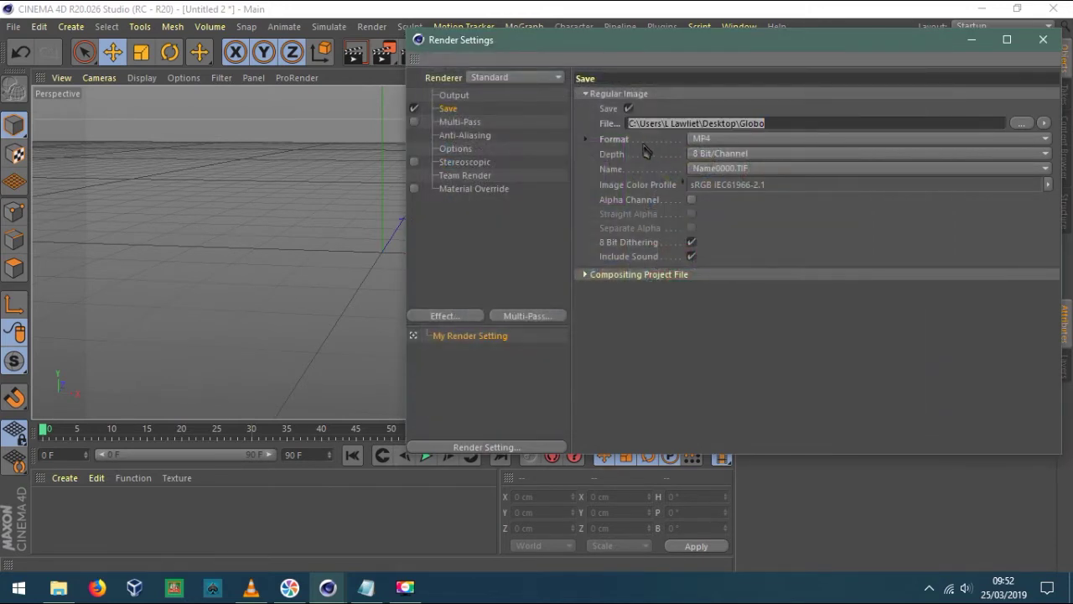
click(1043, 40)
Add a camera at X 0, Y 0, Z -445 cm with H and P rotation 0
drag(631, 63, 681, 74)
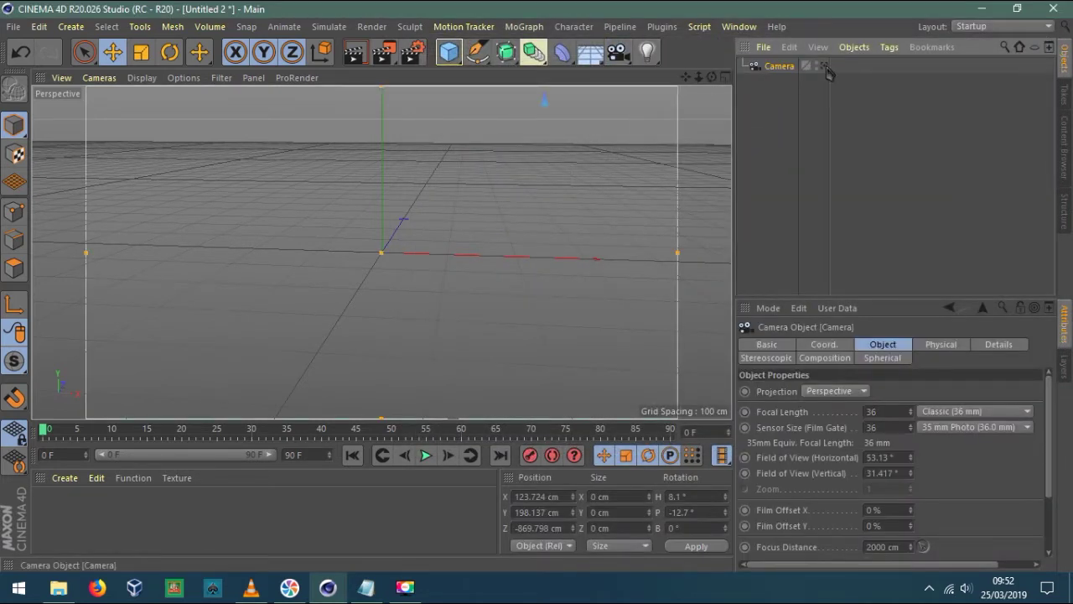
double_click(512, 496)
text(0)
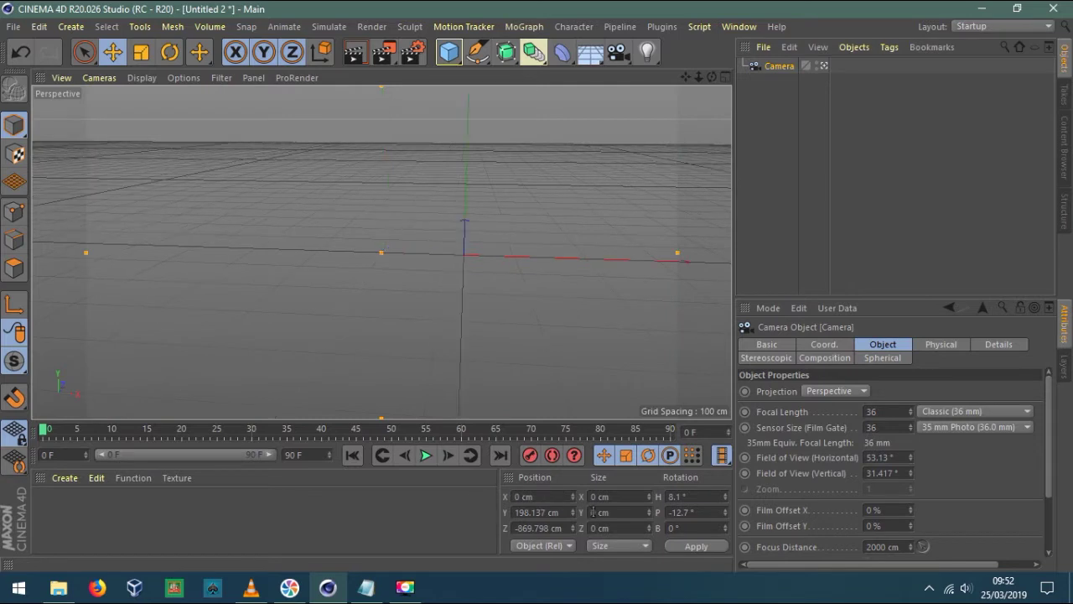
key(Tab)
text(0)
key(Return)
text(0)
key(Tab)
text(0)
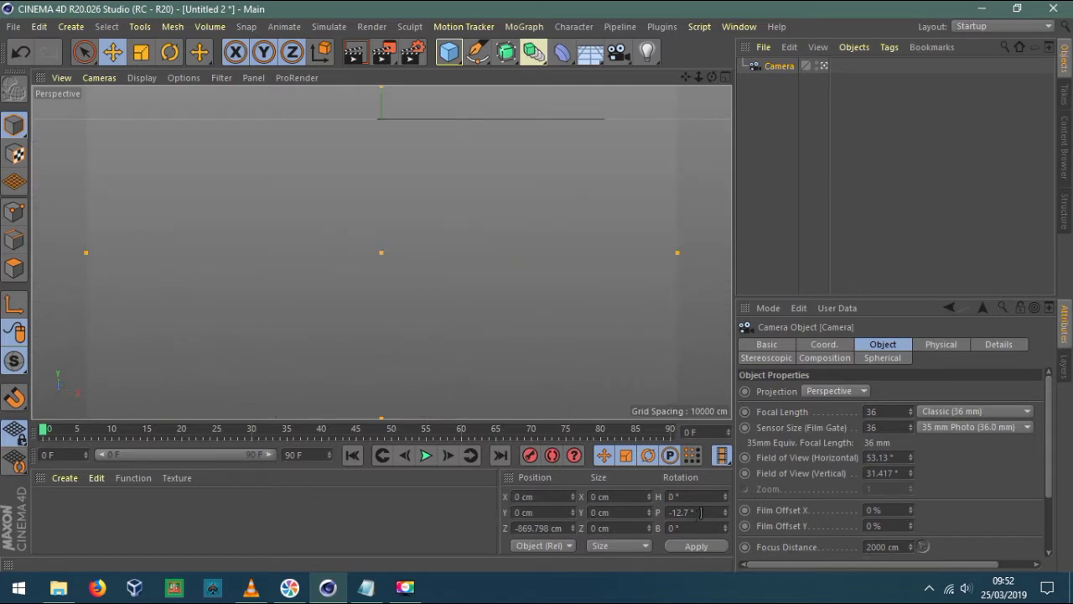
key(Return)
double_click(560, 527)
text(0)
key(Return)
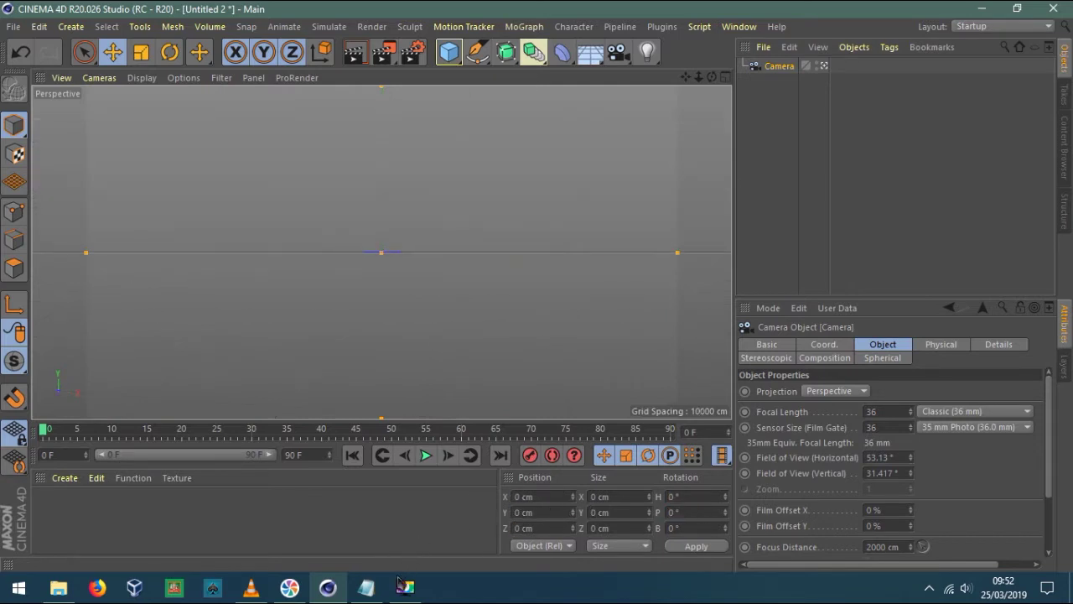
text(-445)
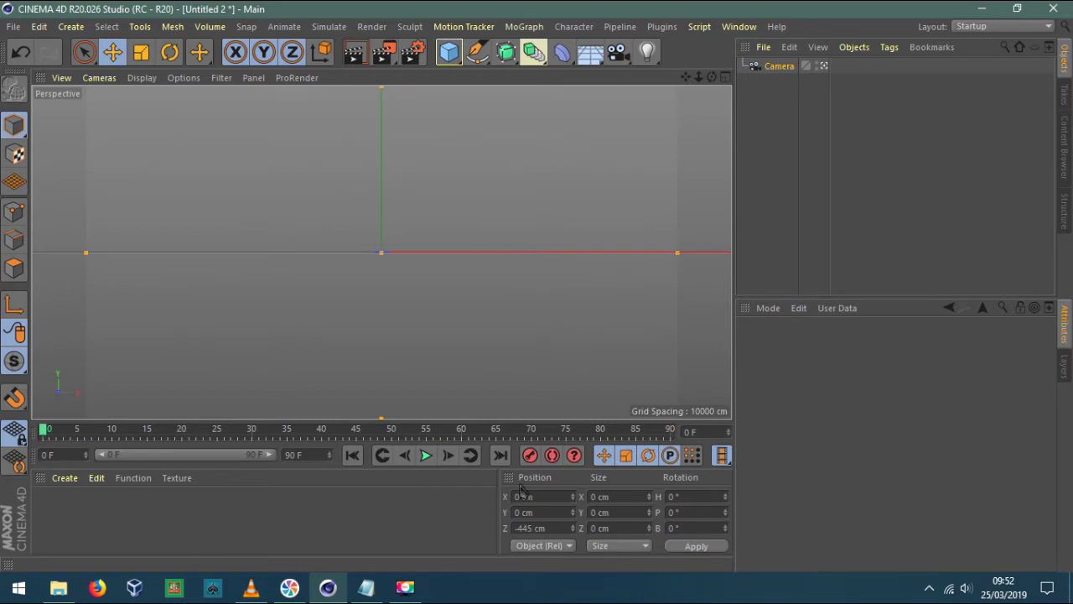
Exit the camera view and orbit back to see the camera in the scene
click(824, 66)
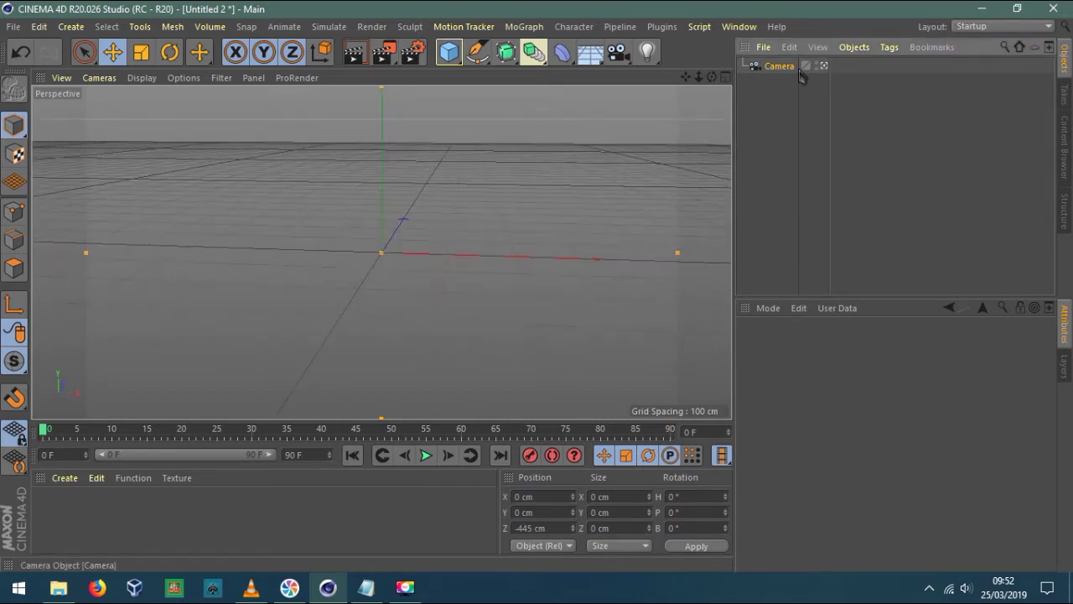
drag(712, 77, 711, 86)
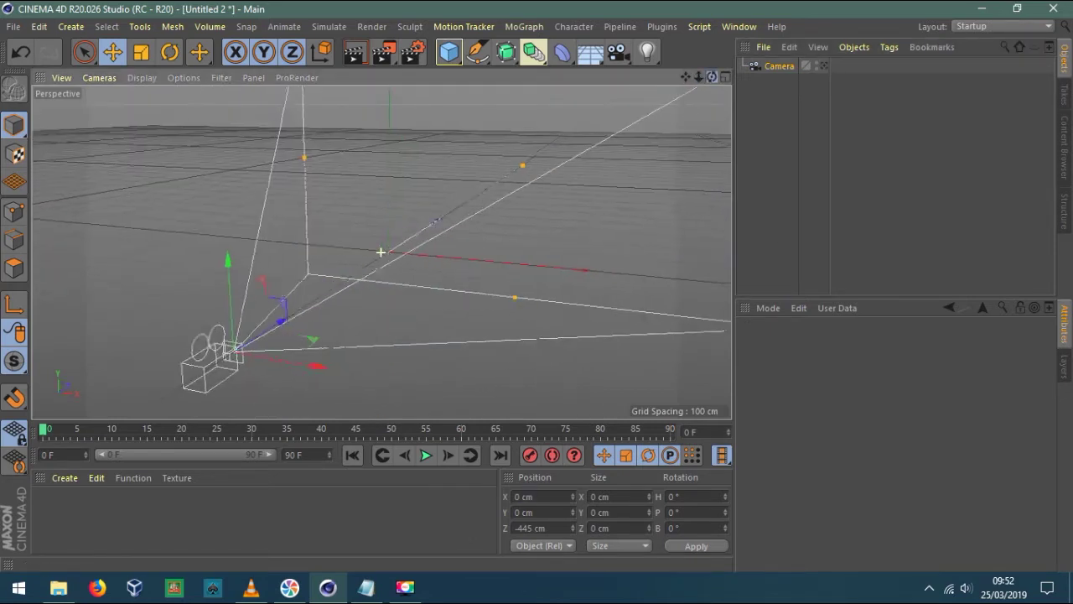
drag(712, 87, 709, 86)
click(448, 52)
Add a cube, flatten its depth, and push it about 1000 cm away from the camera
click(587, 69)
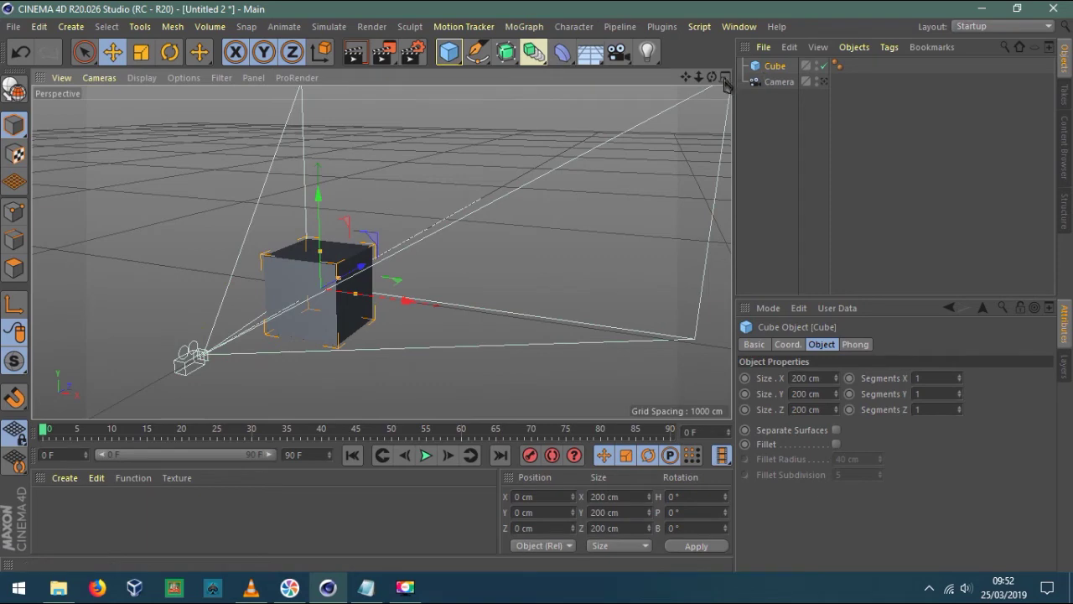
drag(712, 77, 713, 84)
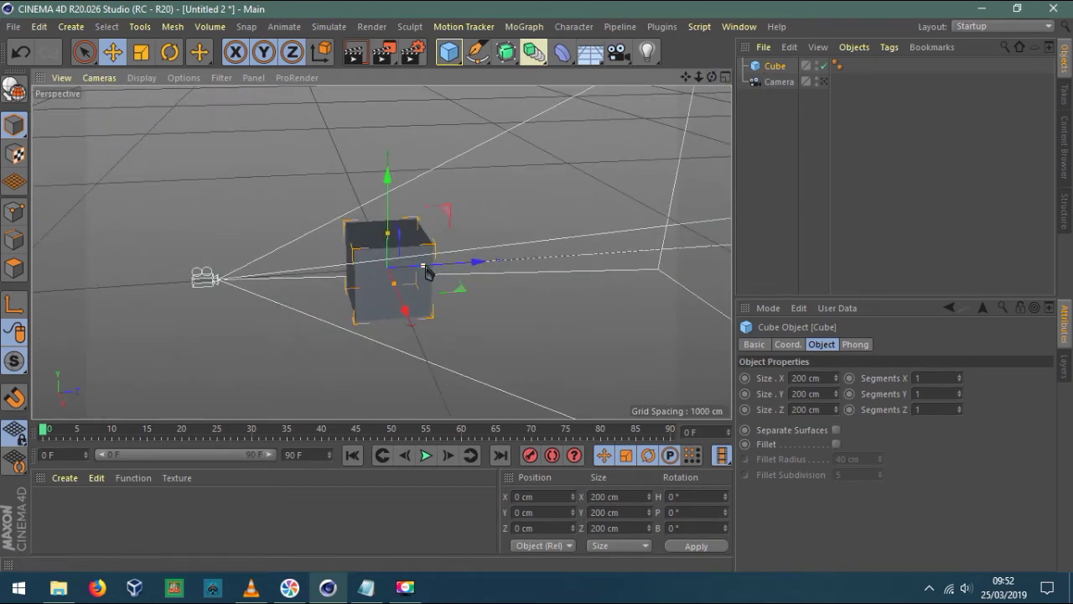
drag(428, 271, 391, 270)
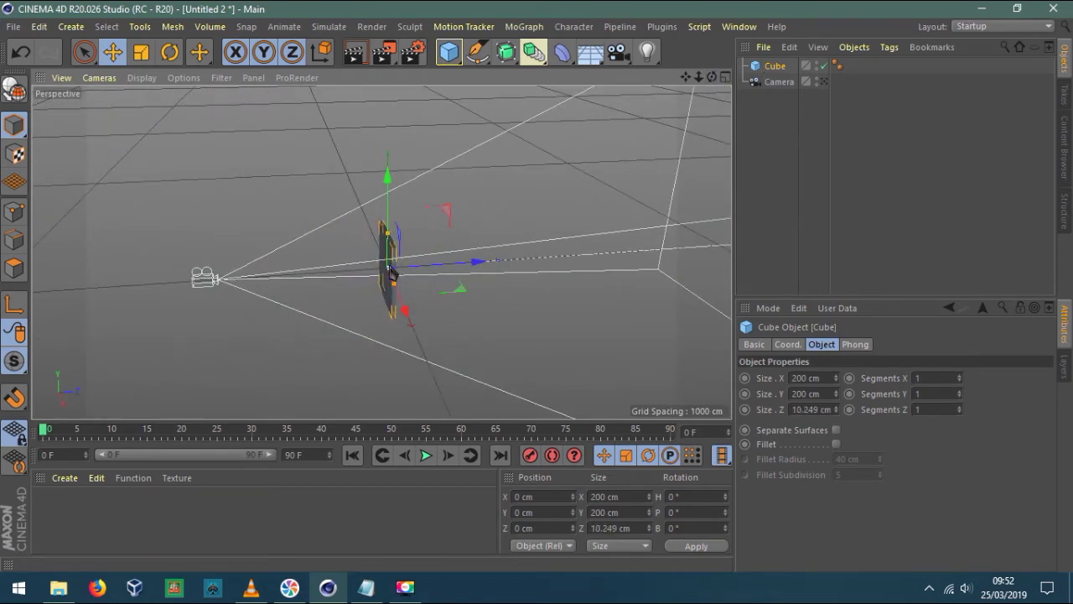
click(819, 97)
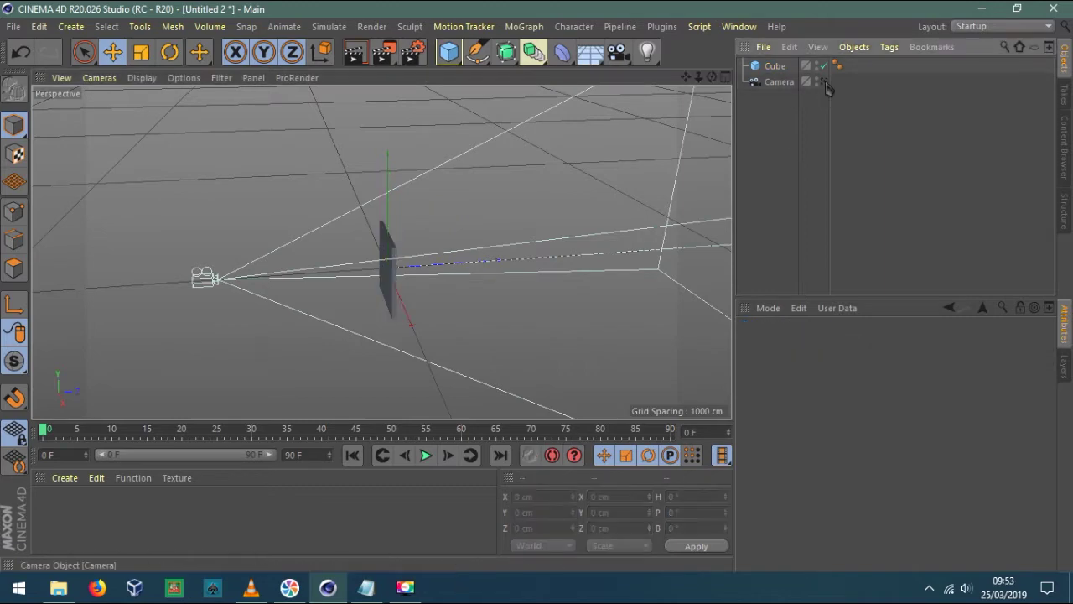
click(823, 82)
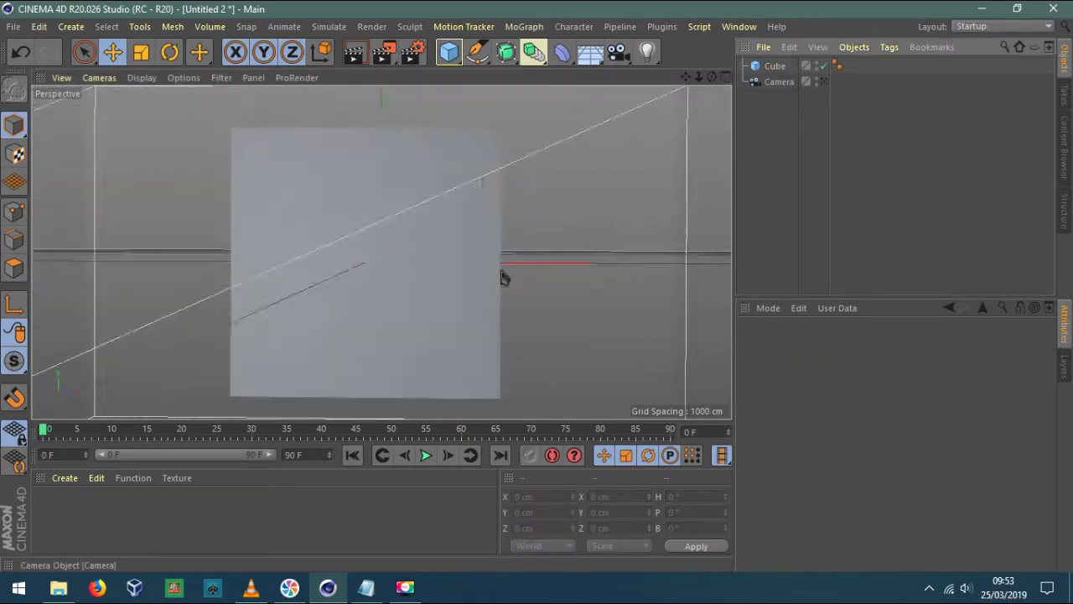
click(823, 81)
click(397, 276)
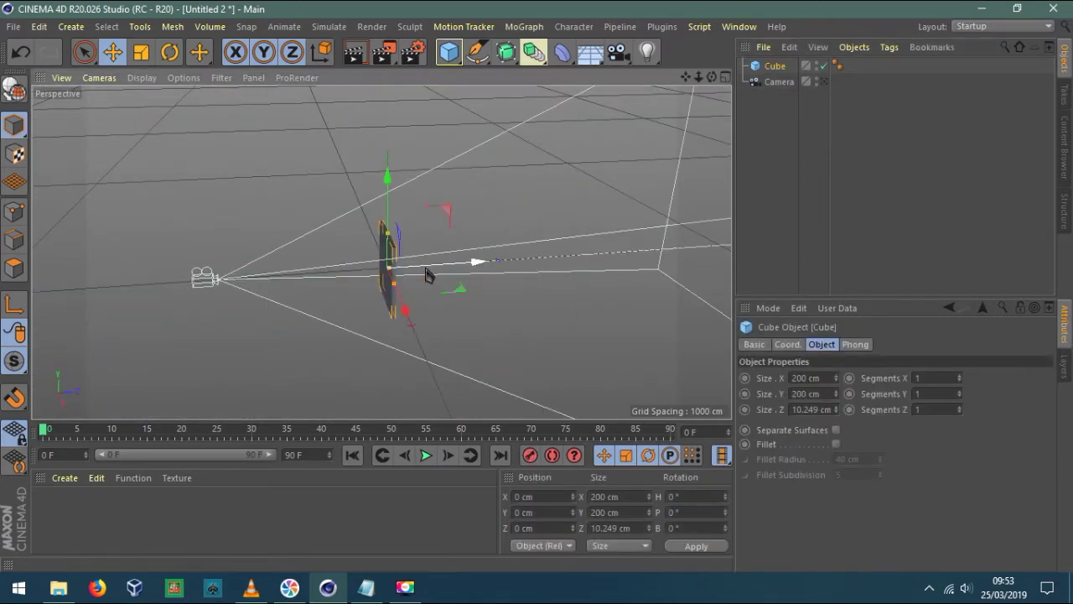
drag(426, 277, 728, 245)
Stretch the wall to 1557.754 × 873.162 cm at Z 1100 cm, filling the camera view
drag(698, 77, 696, 84)
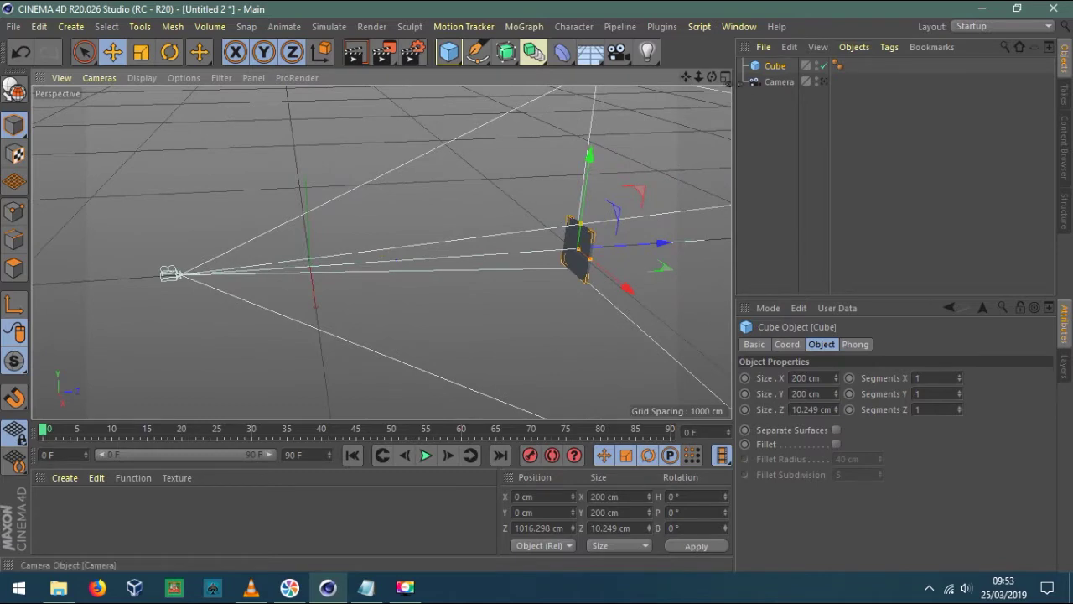
alt+drag(383, 249, 380, 252)
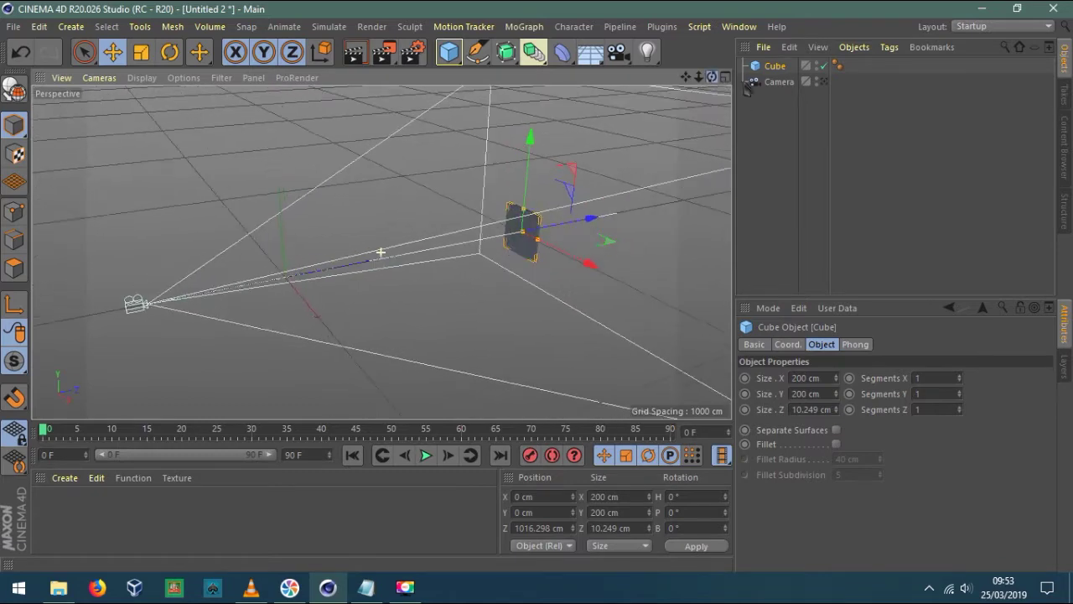
click(825, 83)
mouse_move(428, 252)
mouse_down()
mouse_move(563, 262)
mouse_move(677, 253)
mouse_up()
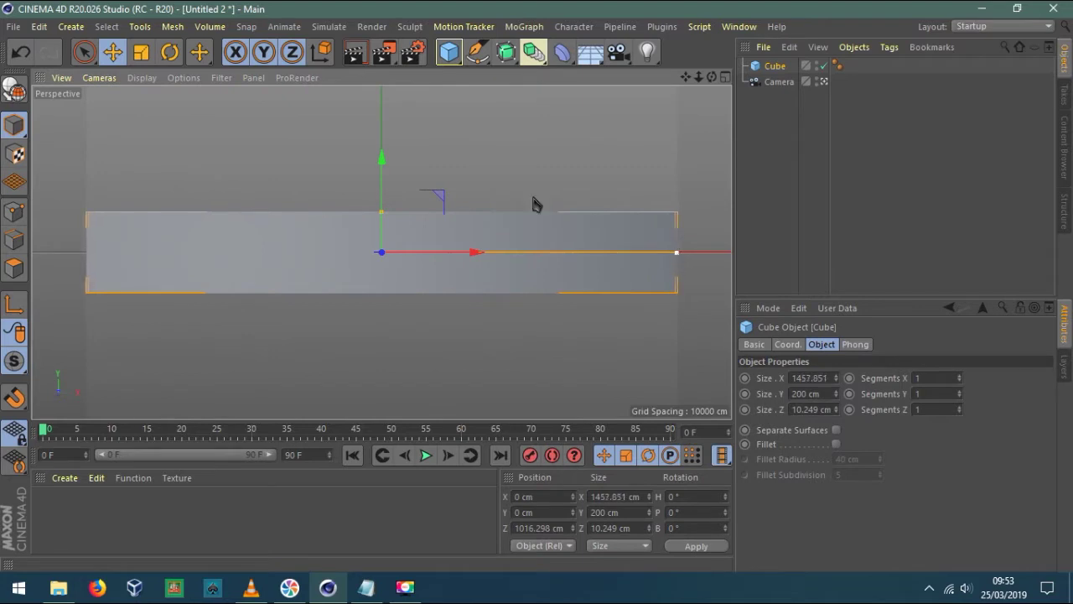
drag(382, 212, 383, 92)
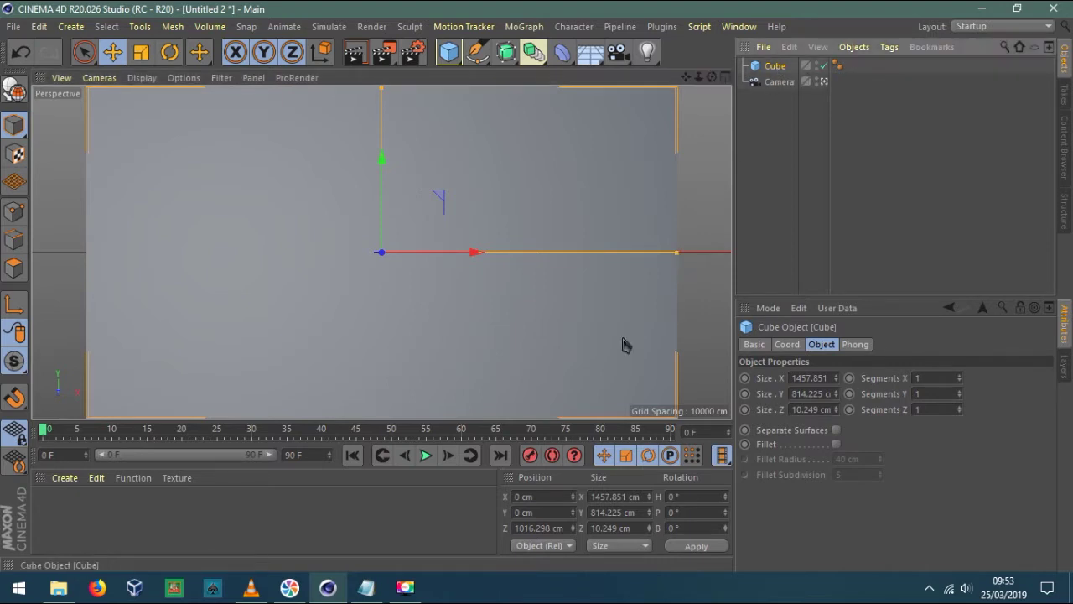
click(518, 528)
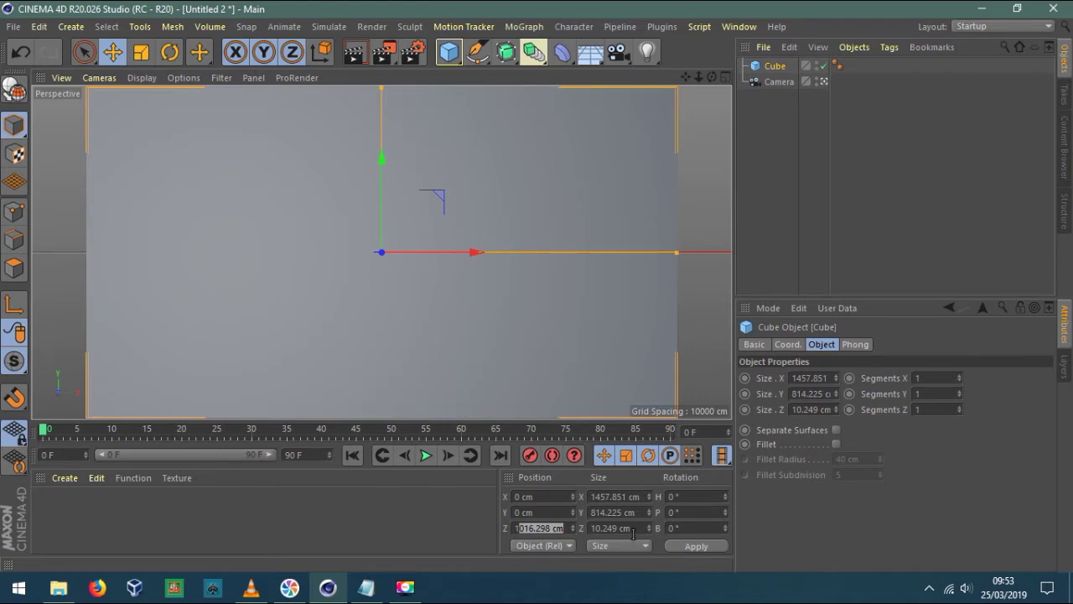
text(110)
key(Return)
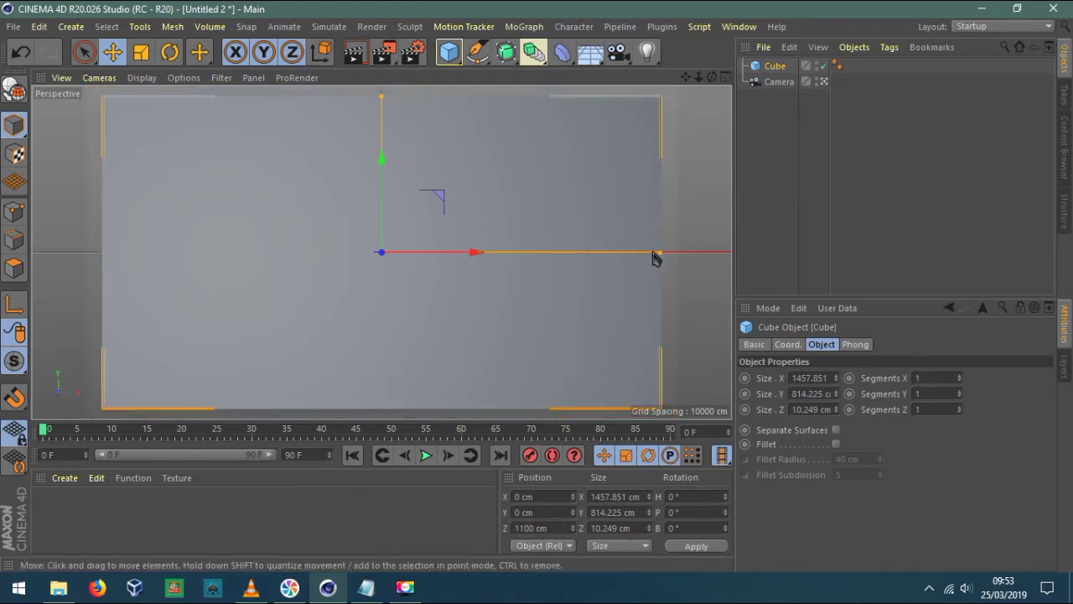
drag(661, 253, 684, 262)
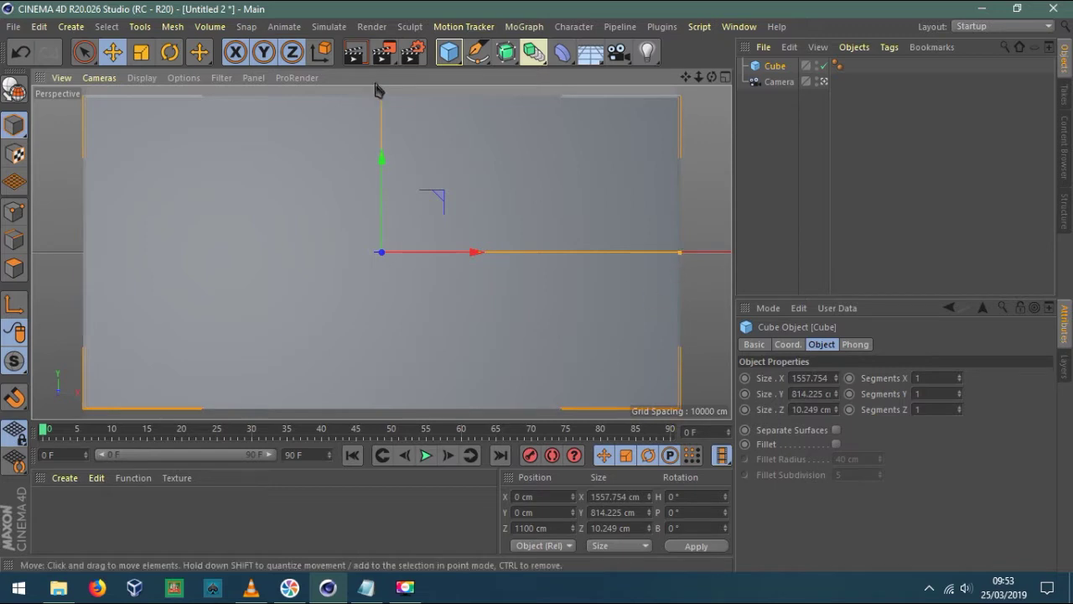
drag(381, 98, 383, 90)
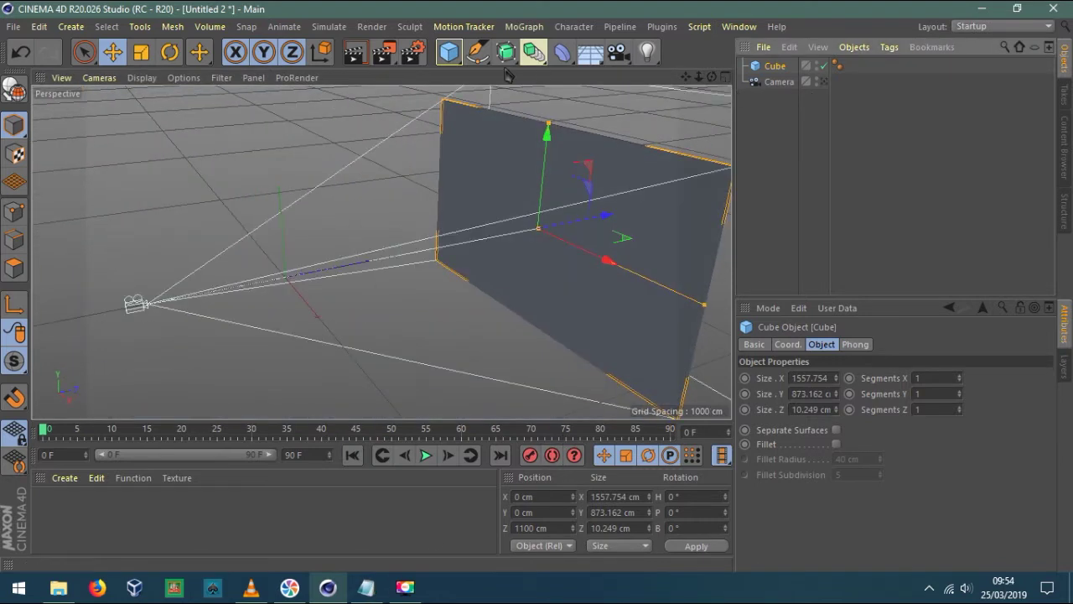
Add a sphere, size it to 265 cm (132.5 cm radius), and move it to Z 335.514 cm
click(449, 52)
click(764, 102)
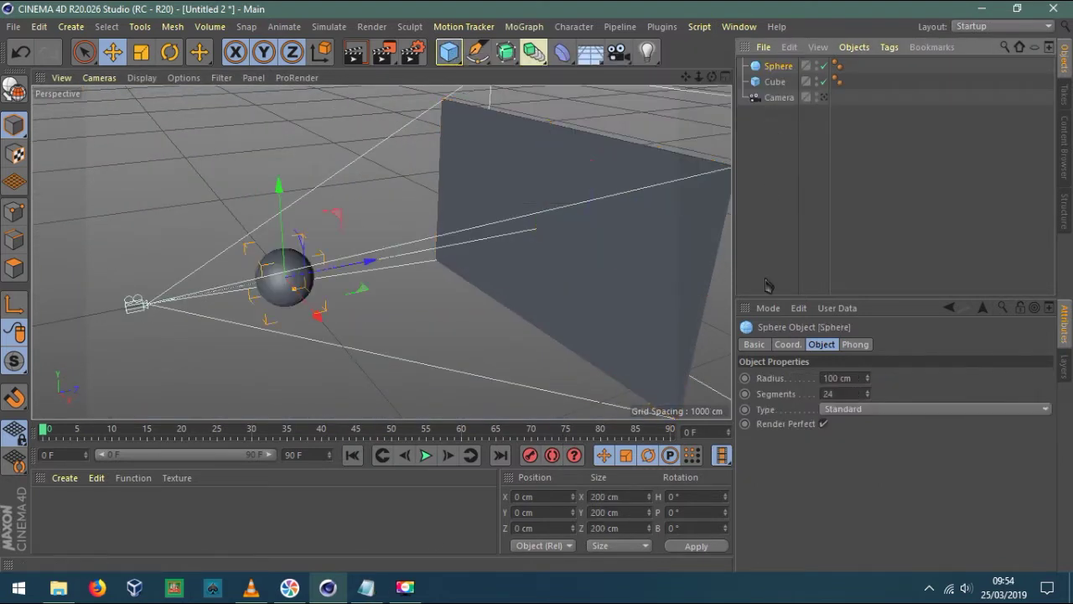
drag(845, 393, 791, 393)
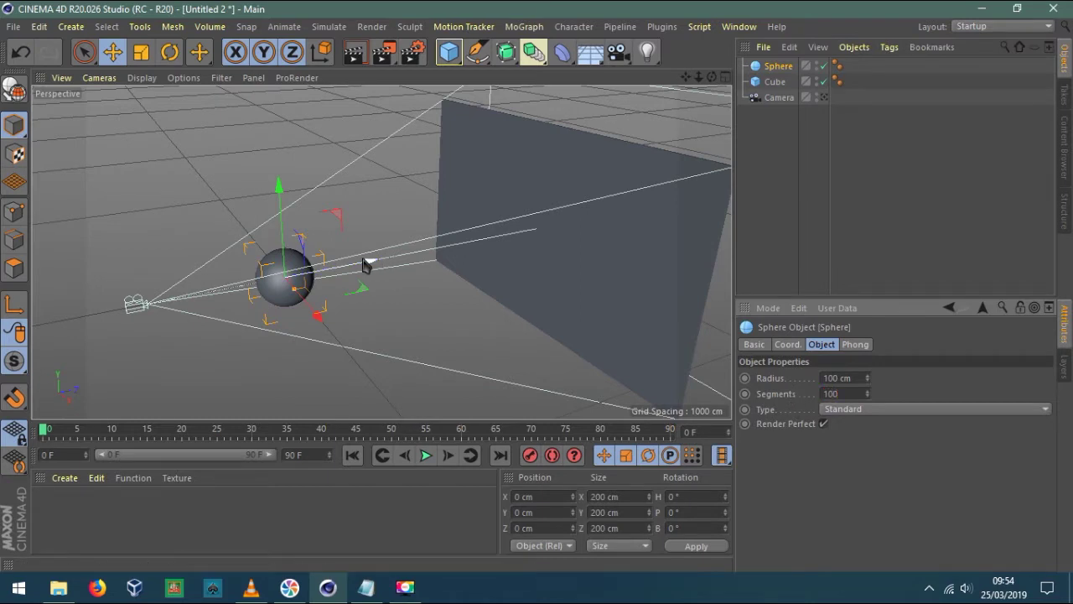
drag(369, 262, 430, 249)
click(594, 497)
text(265)
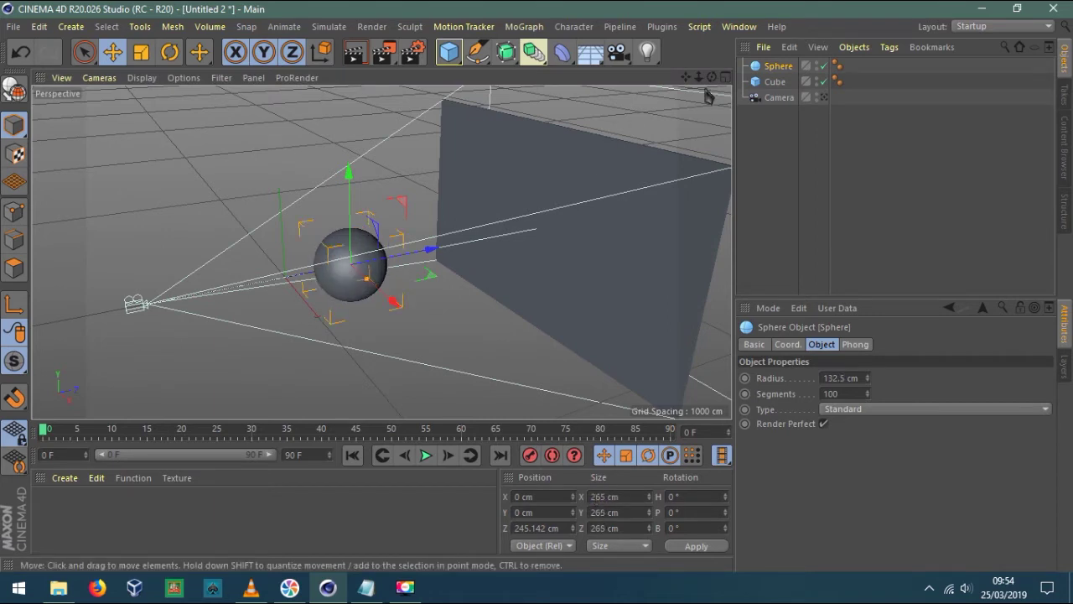
scroll(383, 252, up, 5)
mouse_move(411, 258)
mouse_down()
mouse_move(398, 270)
mouse_move(453, 250)
mouse_up()
mouse_move(686, 76)
mouse_down()
mouse_move(715, 88)
mouse_move(570, 98)
mouse_up()
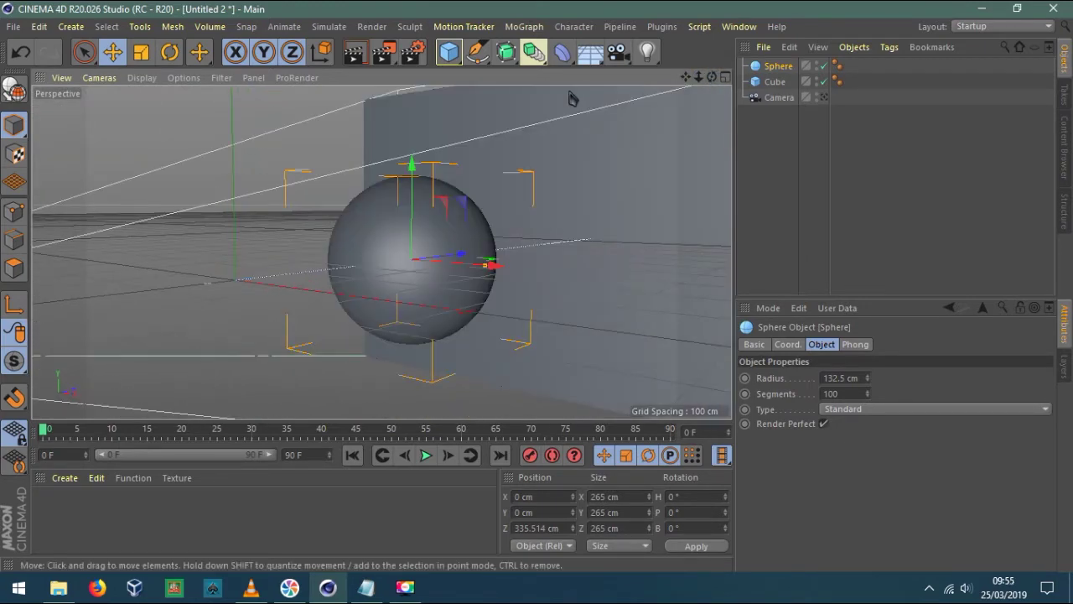
Add Cube.1 and scale it to about 166.715 × 123.624 × 141.271 cm near the sphere
click(449, 52)
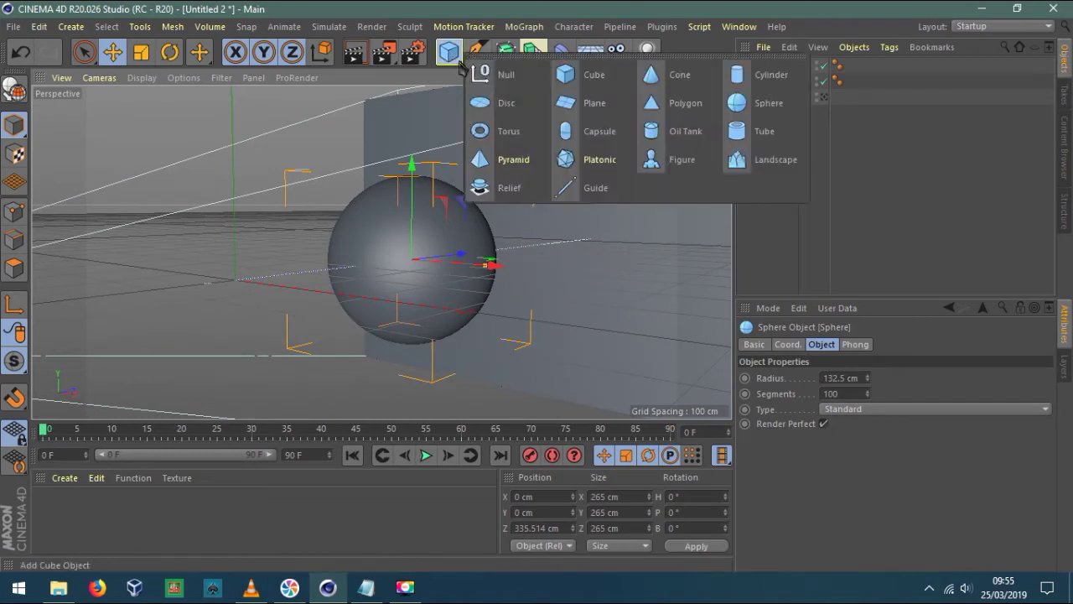
click(596, 75)
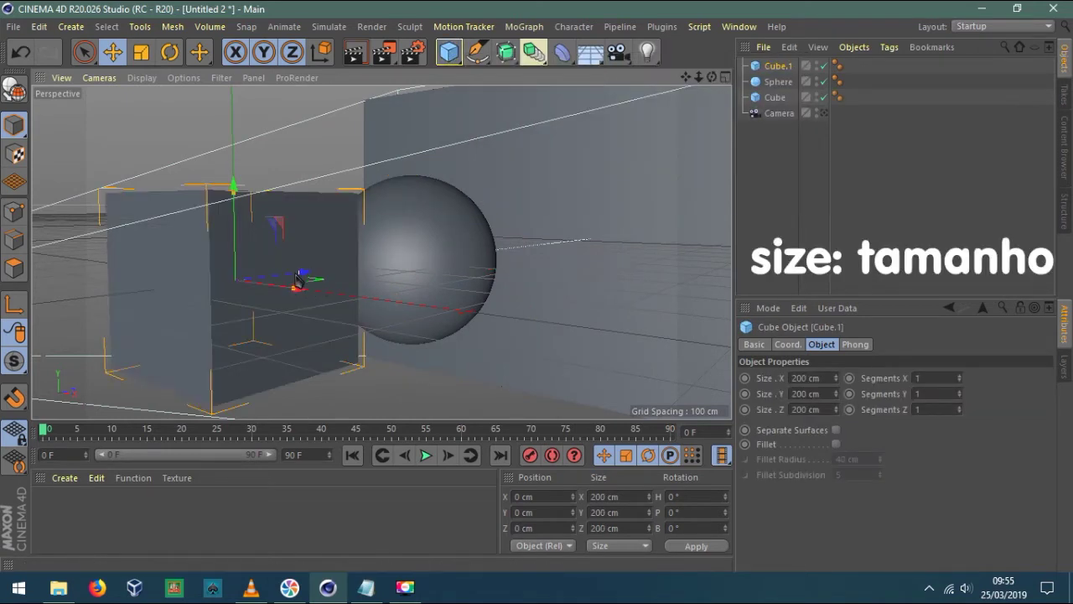
drag(233, 187, 235, 210)
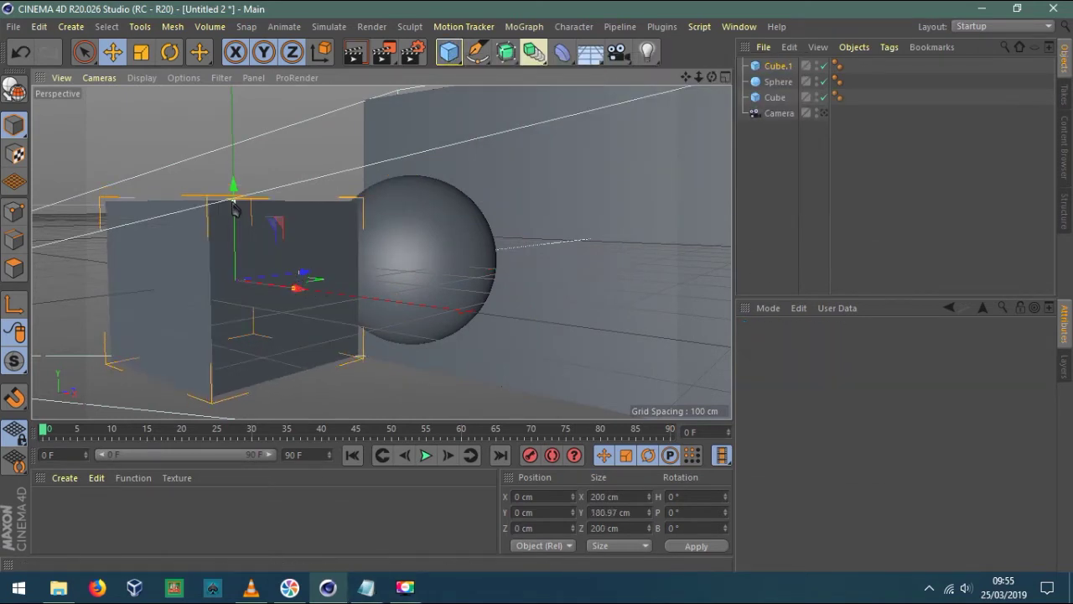
key(ctrl+z)
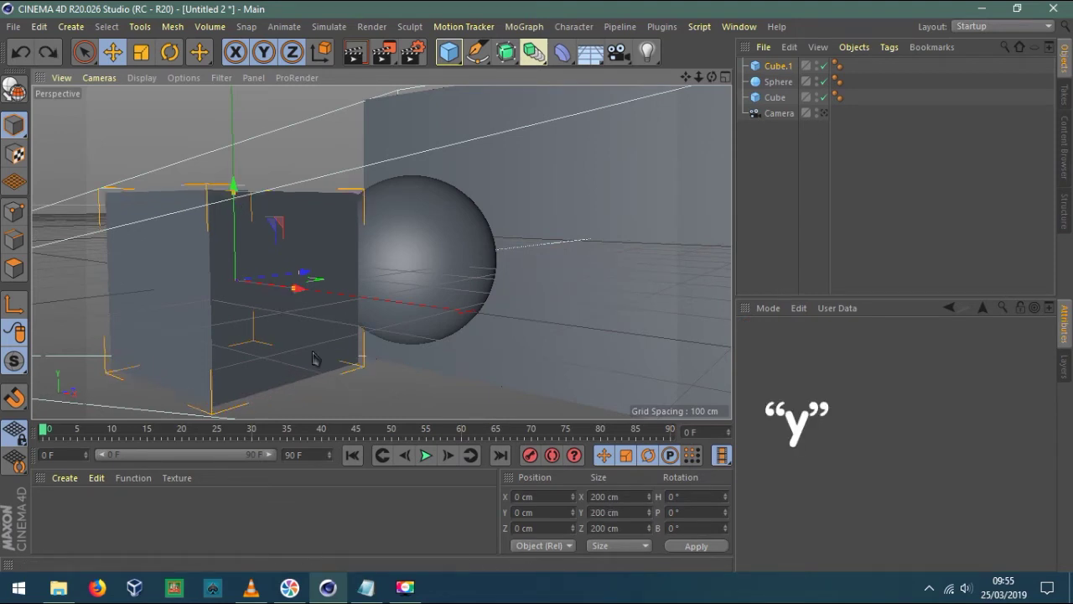
mouse_move(294, 290)
mouse_down()
mouse_move(277, 293)
mouse_move(284, 300)
mouse_up()
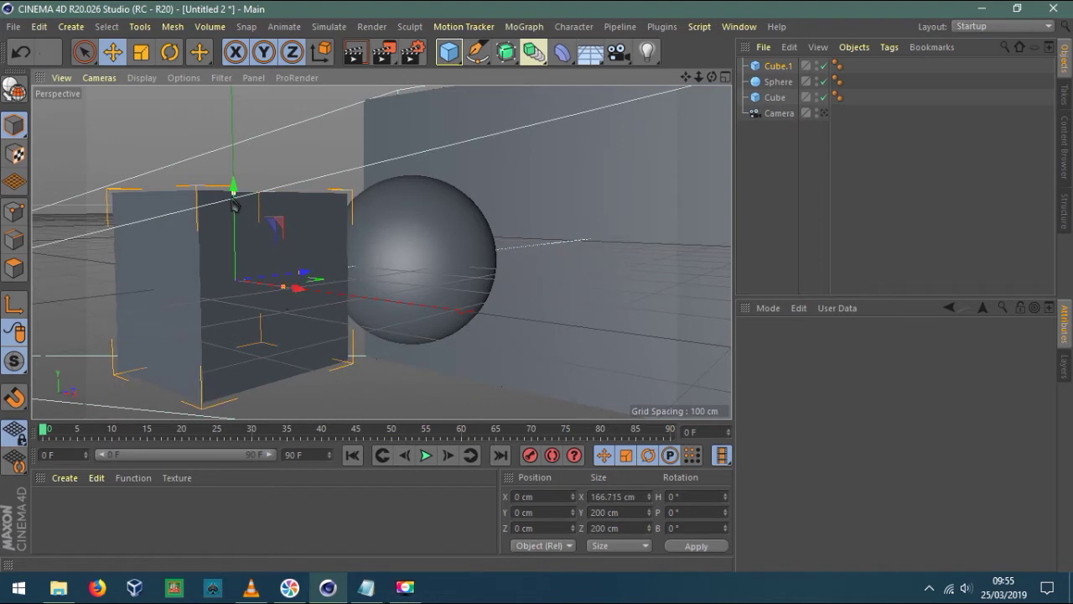
drag(233, 188, 236, 229)
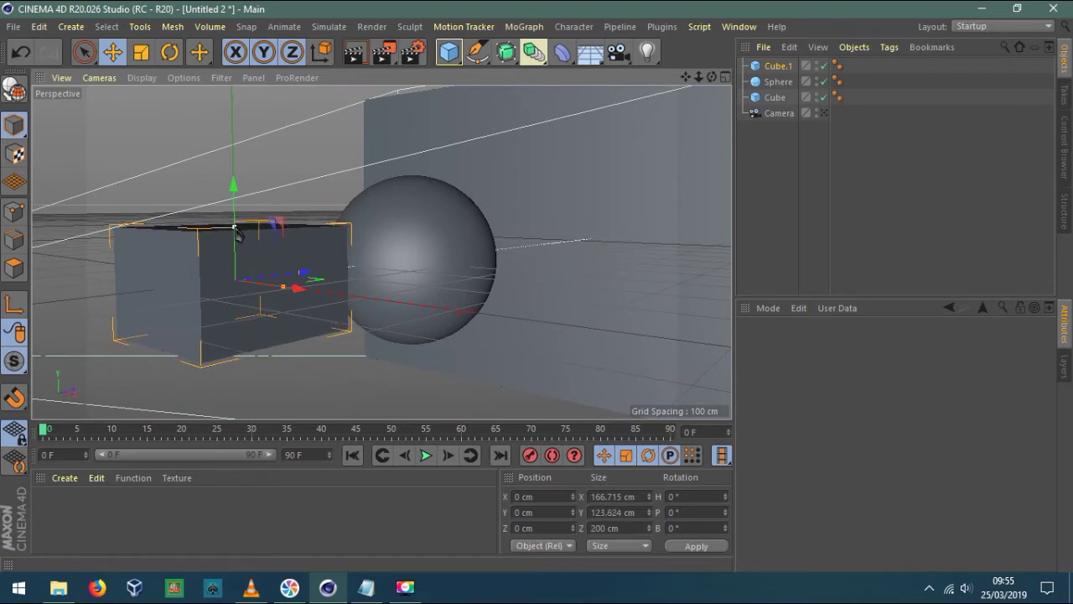
mouse_move(300, 273)
mouse_down()
mouse_move(281, 280)
mouse_move(360, 270)
mouse_move(407, 278)
mouse_move(424, 264)
mouse_up()
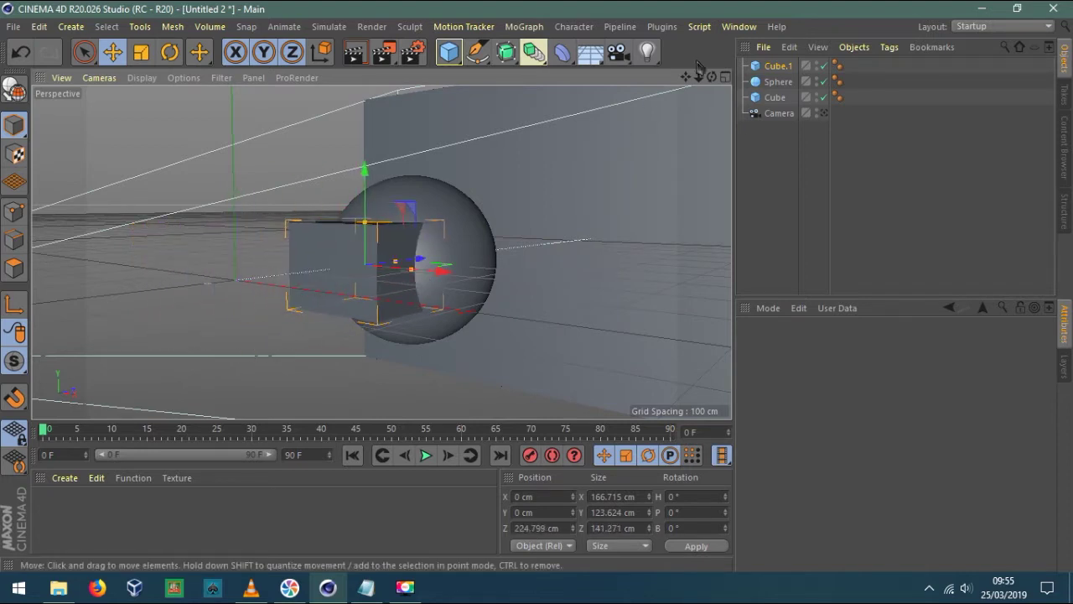
Move Sphere and Cube.1 together toward the camera, checking the framing through the scene camera
click(824, 114)
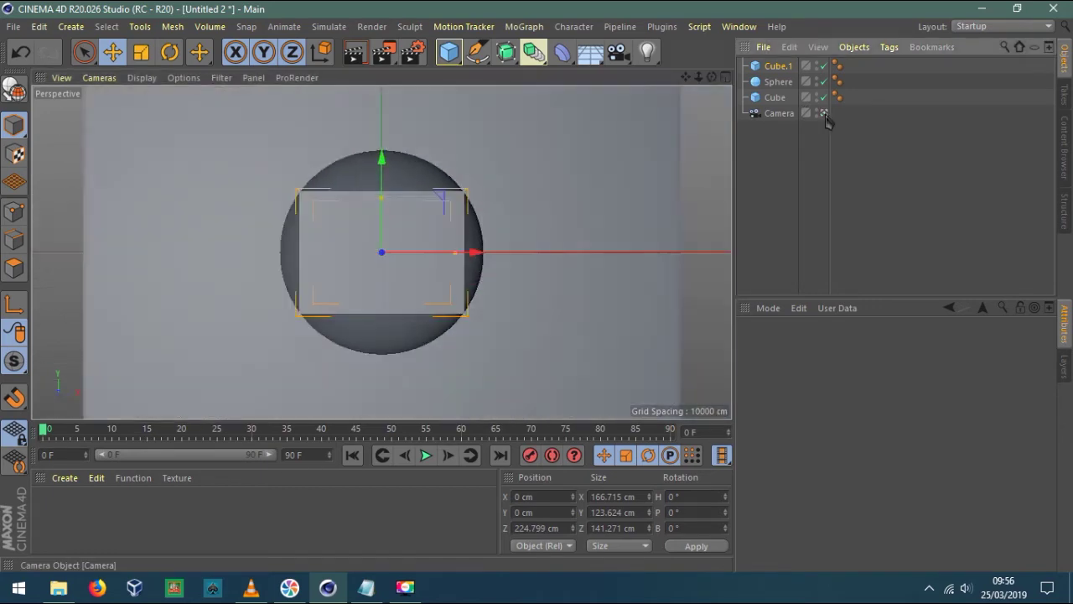
click(824, 114)
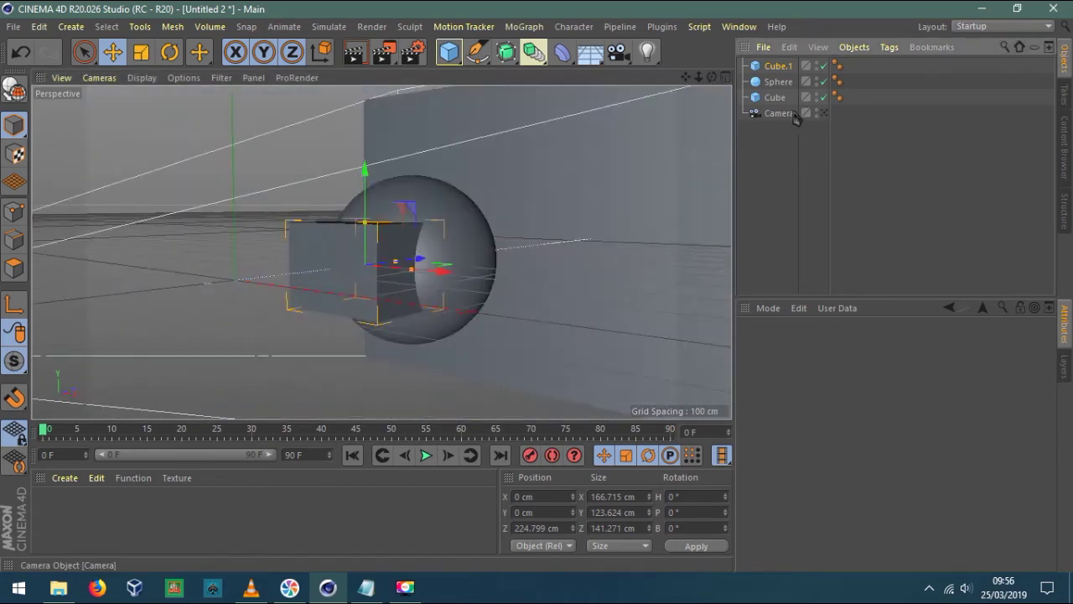
click(779, 81)
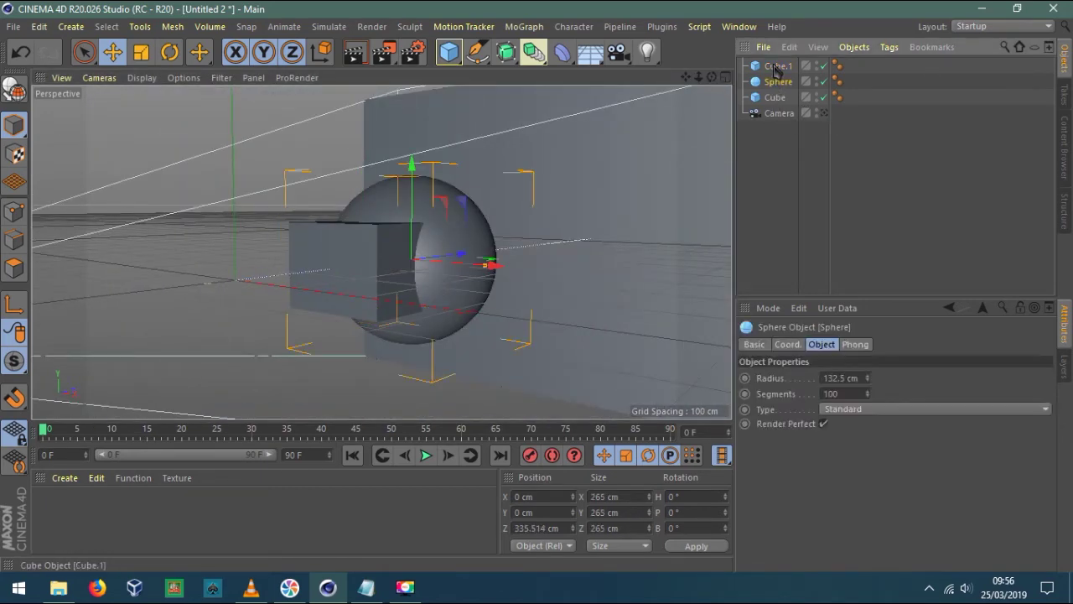
ctrl+click(777, 65)
drag(441, 259, 375, 274)
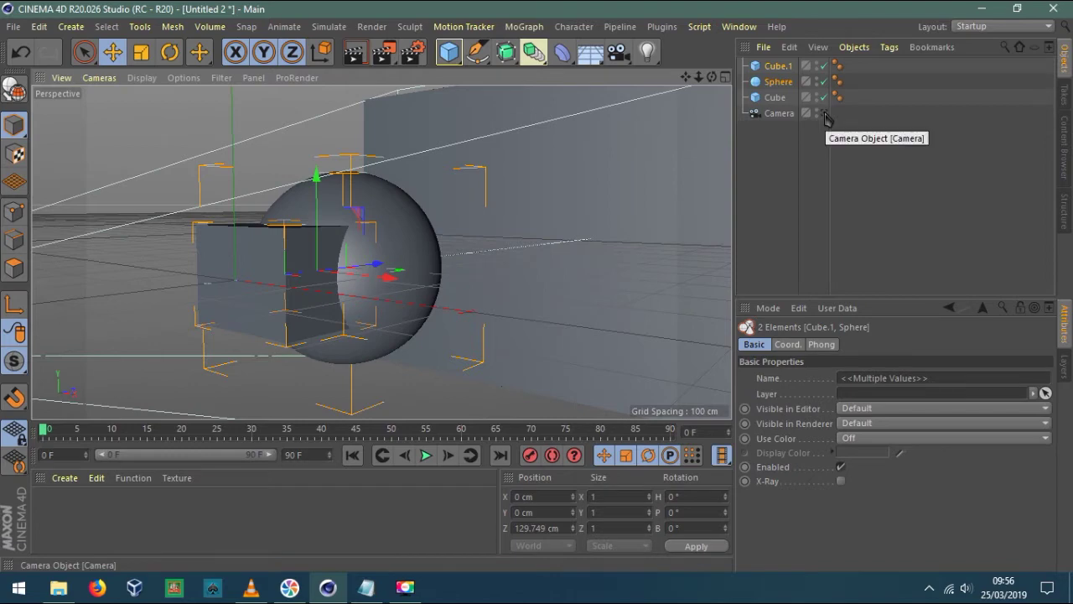
click(824, 115)
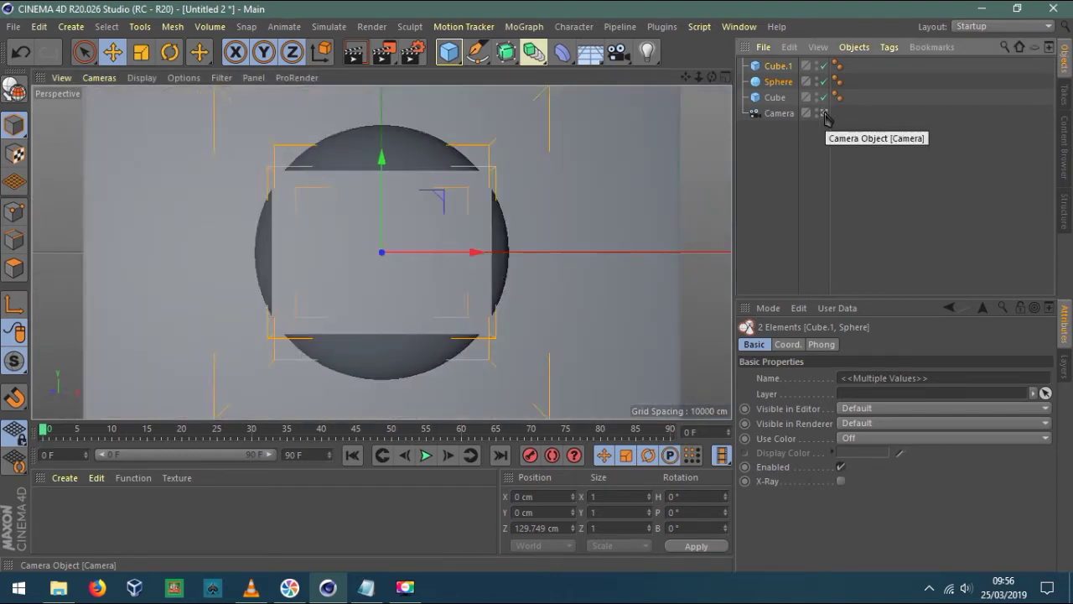
click(826, 119)
scroll(513, 225, down, 3)
drag(376, 268, 419, 270)
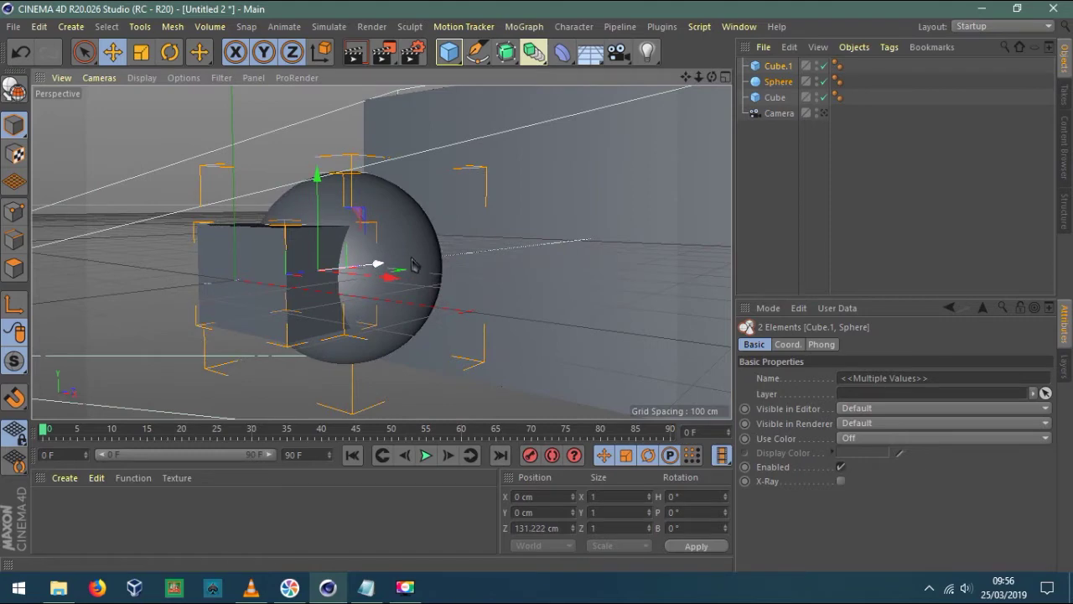
click(770, 83)
click(778, 65)
Place Cube.1 at Z 100.444 cm and fillet its edges: radius 13 cm, 20 subdivisions
drag(354, 281, 357, 276)
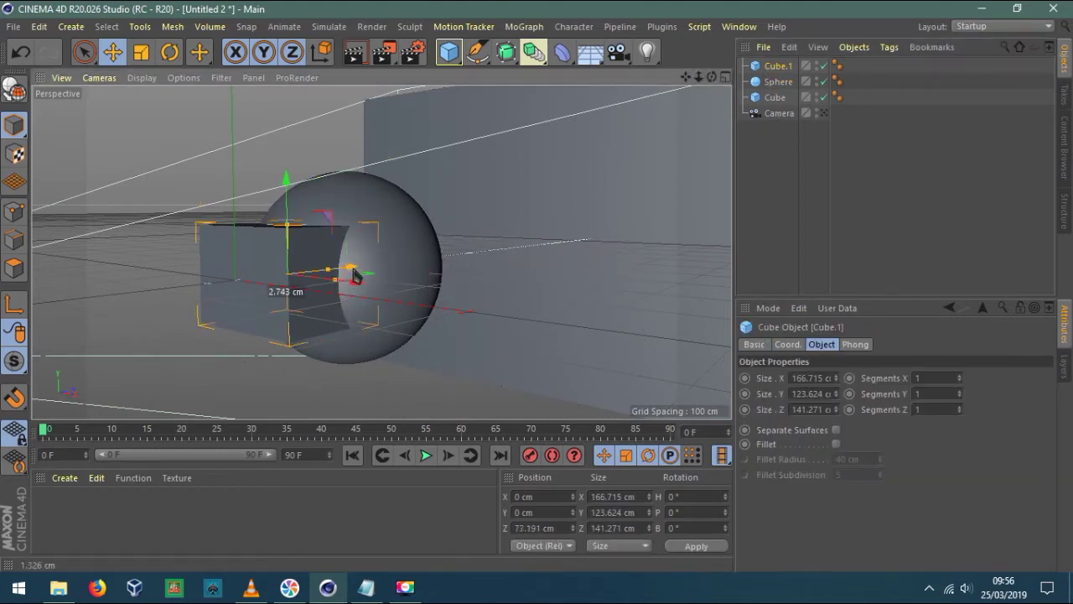
click(826, 116)
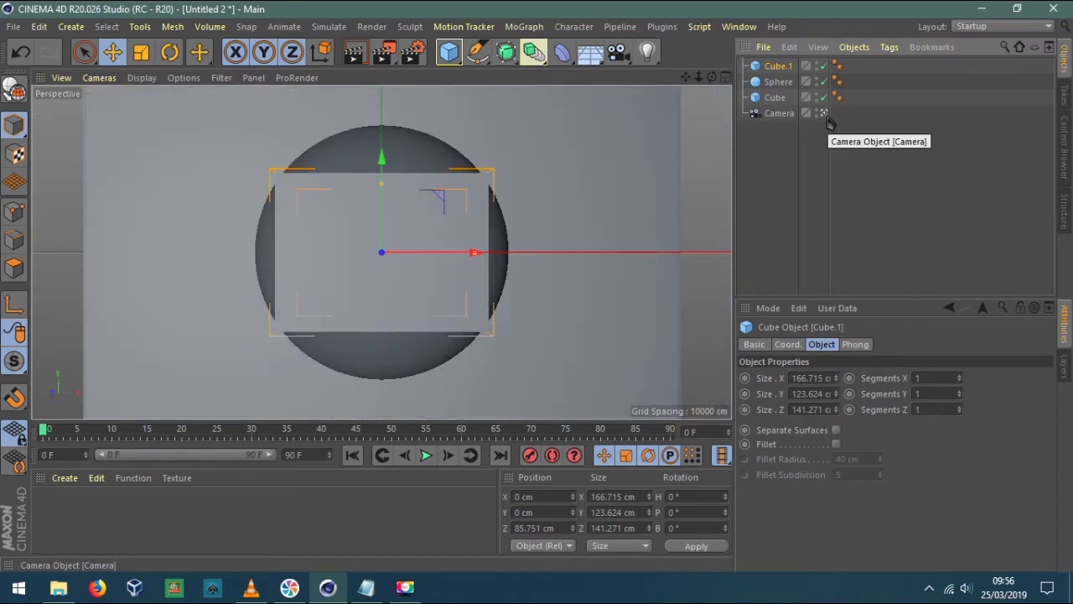
click(825, 115)
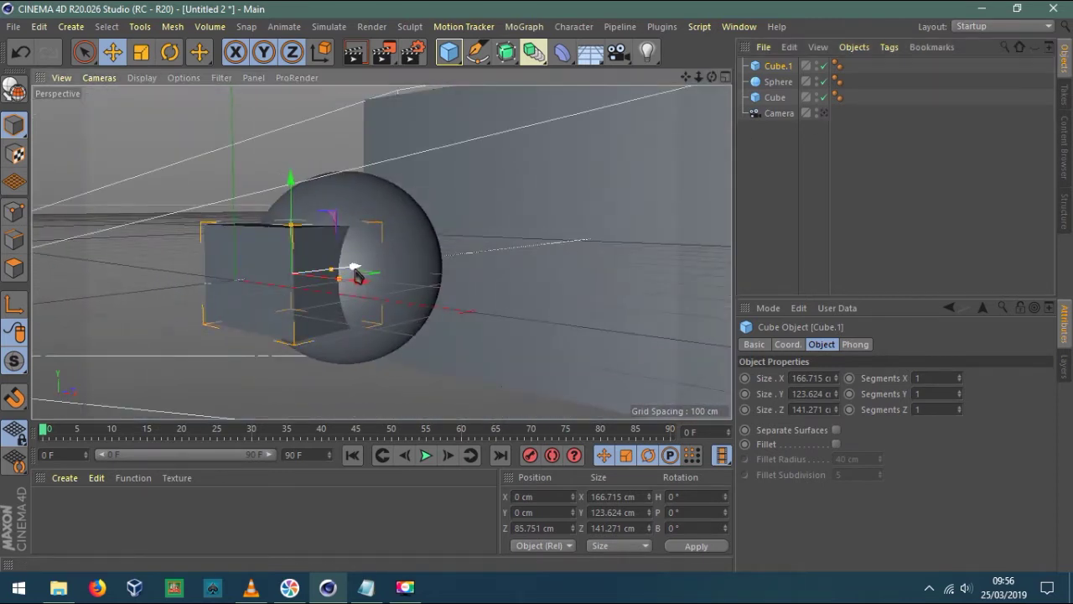
drag(361, 274, 364, 277)
click(836, 443)
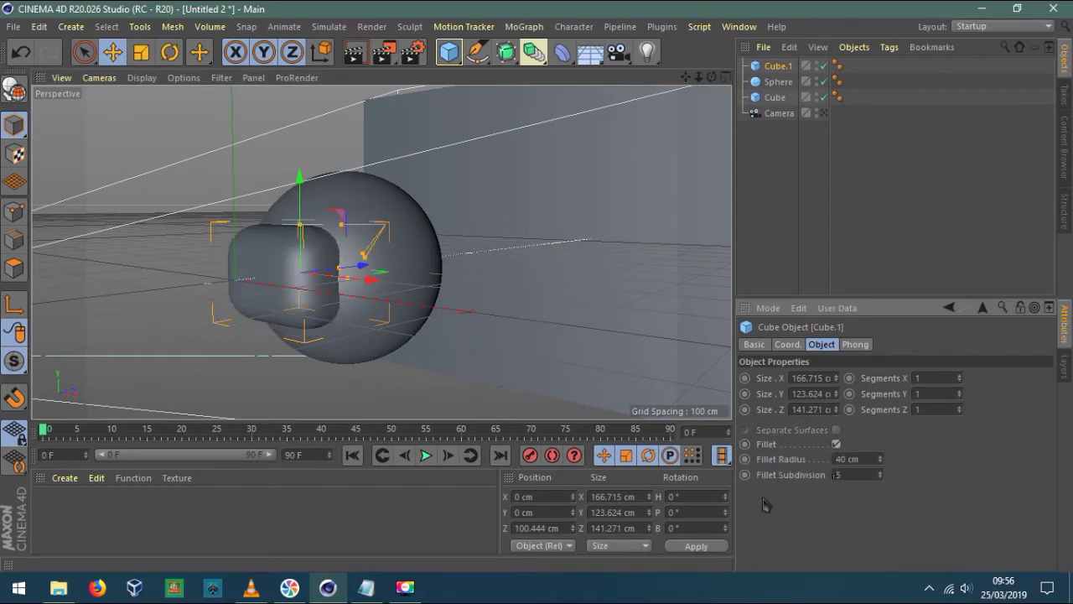
text(13)
key(Return)
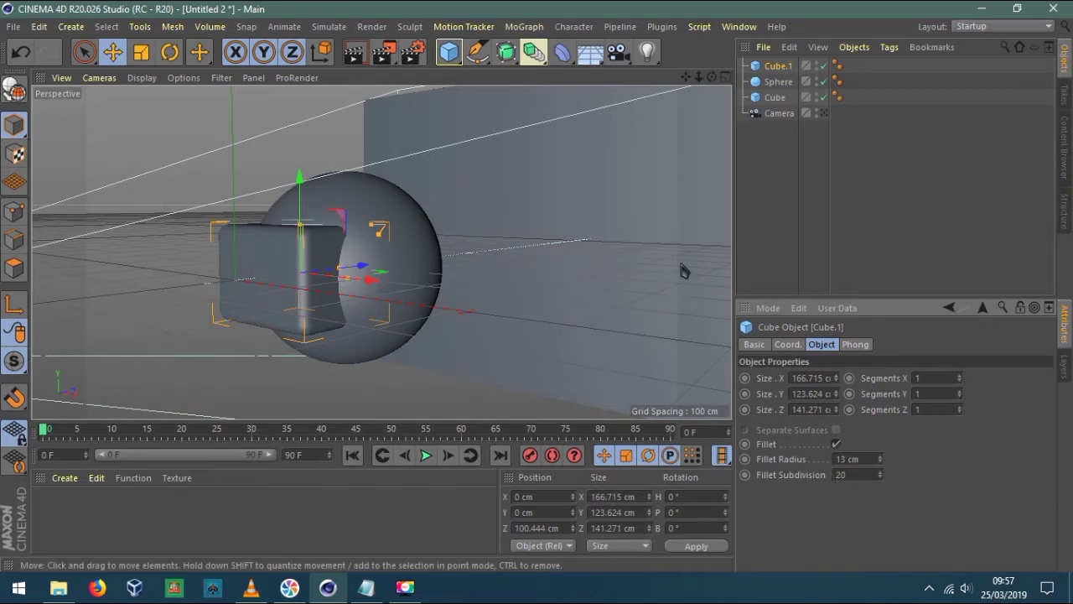
mouse_move(686, 77)
mouse_down()
mouse_move(711, 84)
mouse_move(695, 77)
mouse_move(382, 252)
mouse_move(698, 84)
mouse_up()
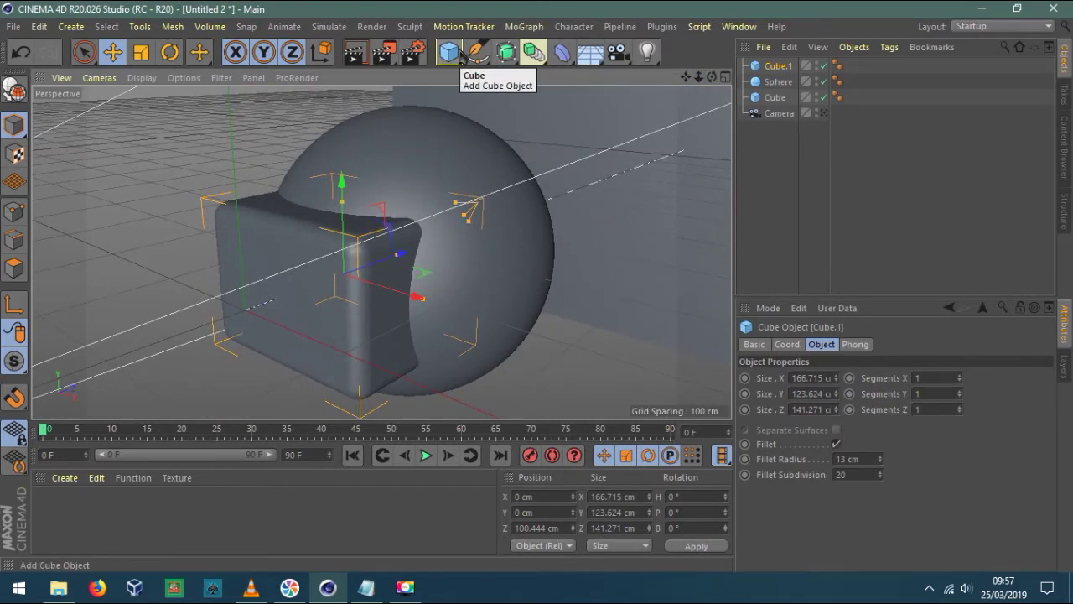
Add a Boole generator with the Sphere and Cube.1 as its children
click(537, 55)
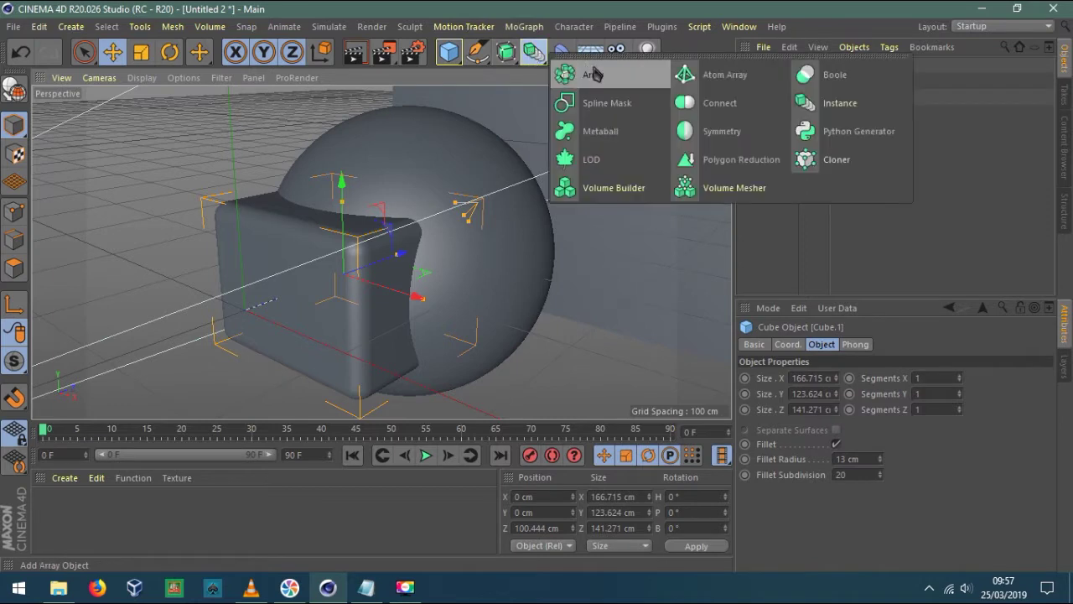
click(818, 82)
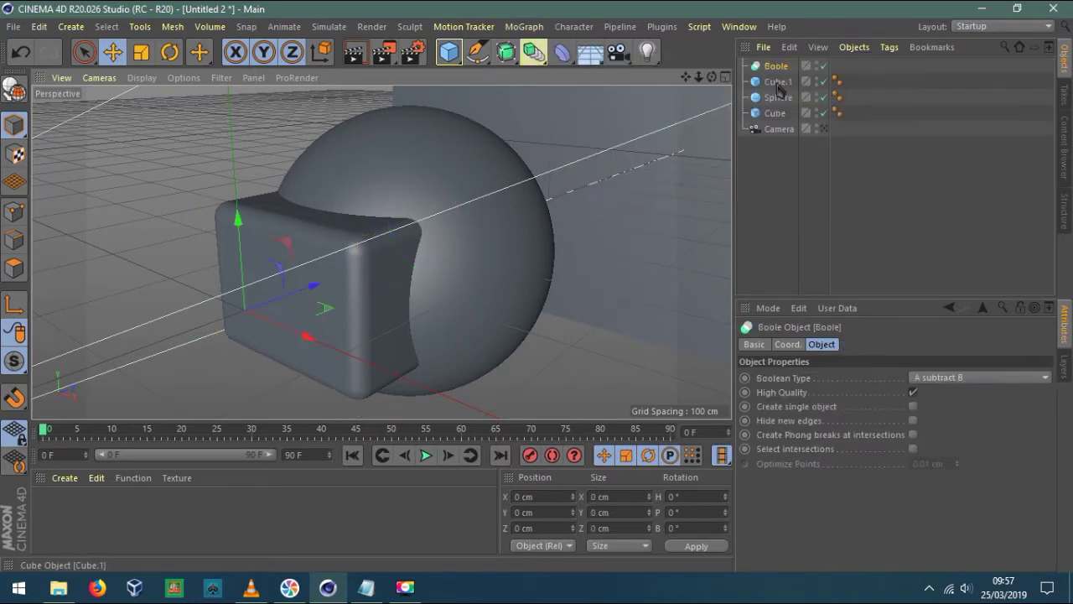
drag(776, 84, 778, 76)
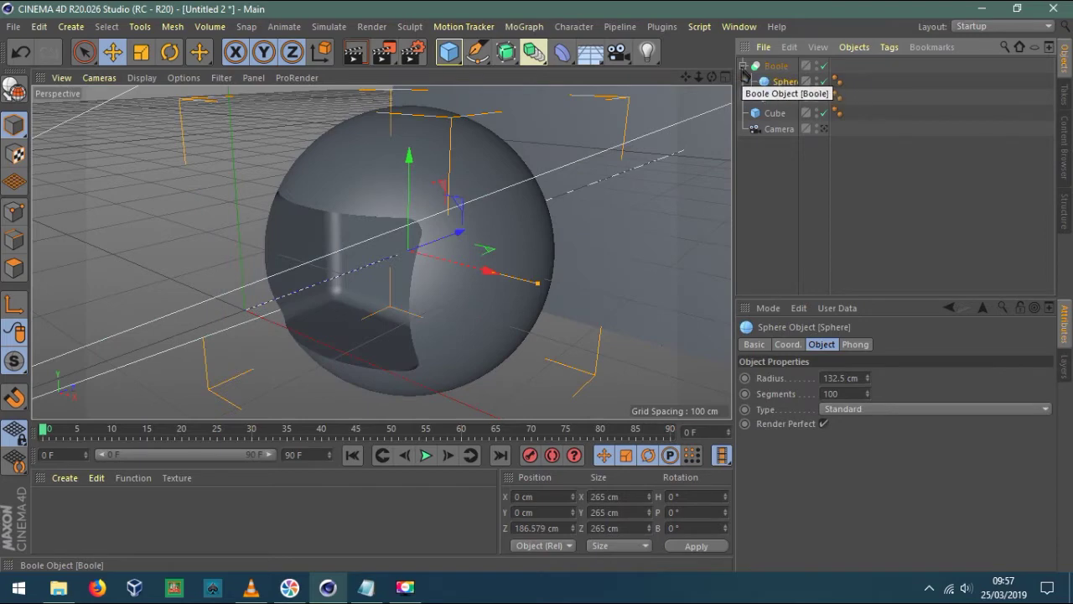
click(743, 66)
click(771, 67)
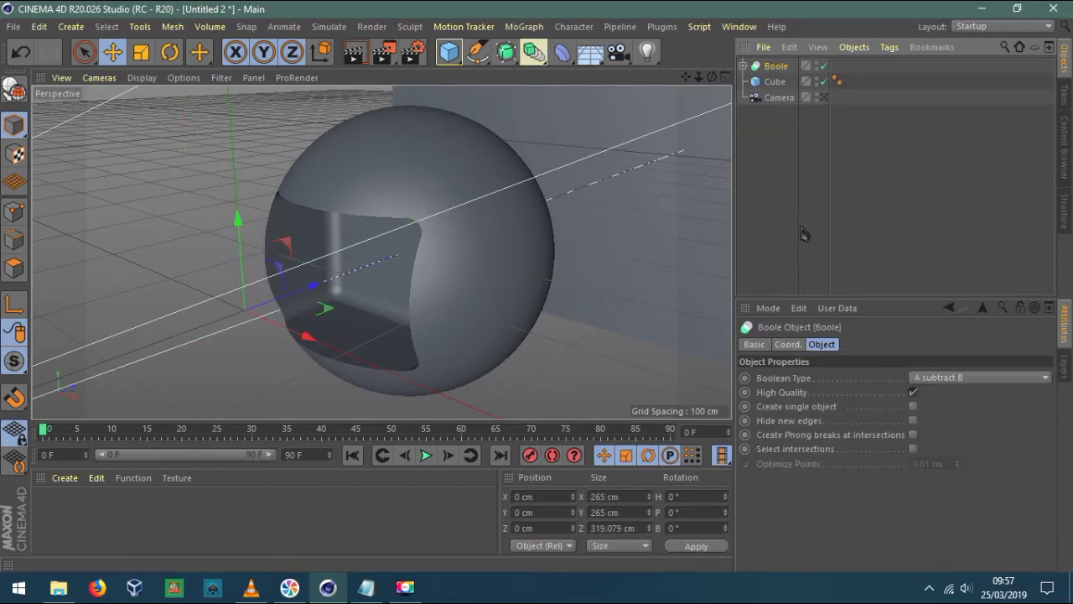
drag(712, 77, 654, 93)
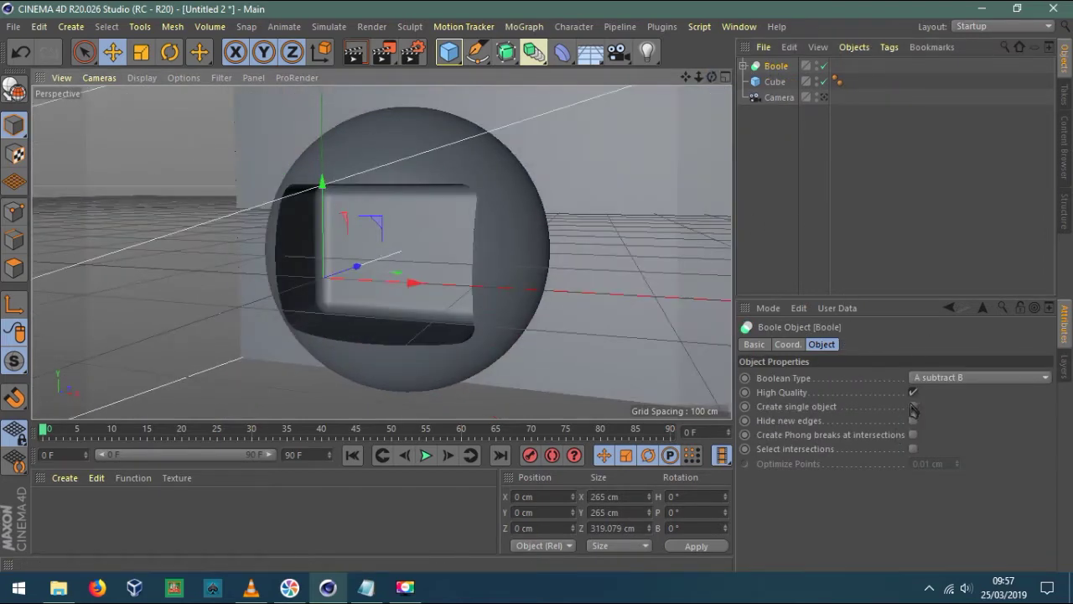
Set the Boole to A without B with Hide new edges on, and check it through the camera
click(936, 383)
click(931, 437)
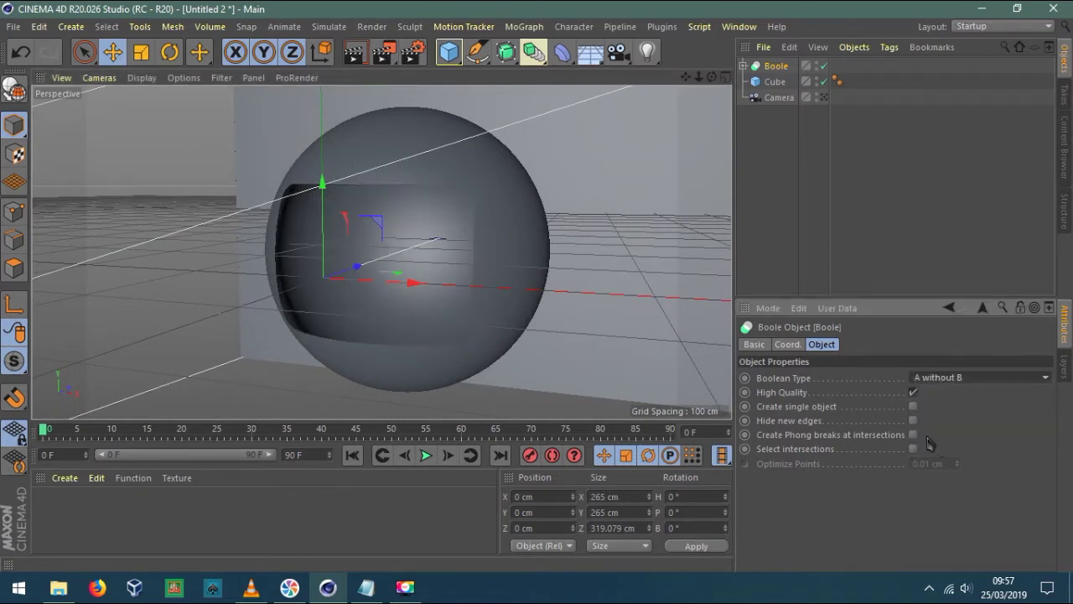
click(914, 421)
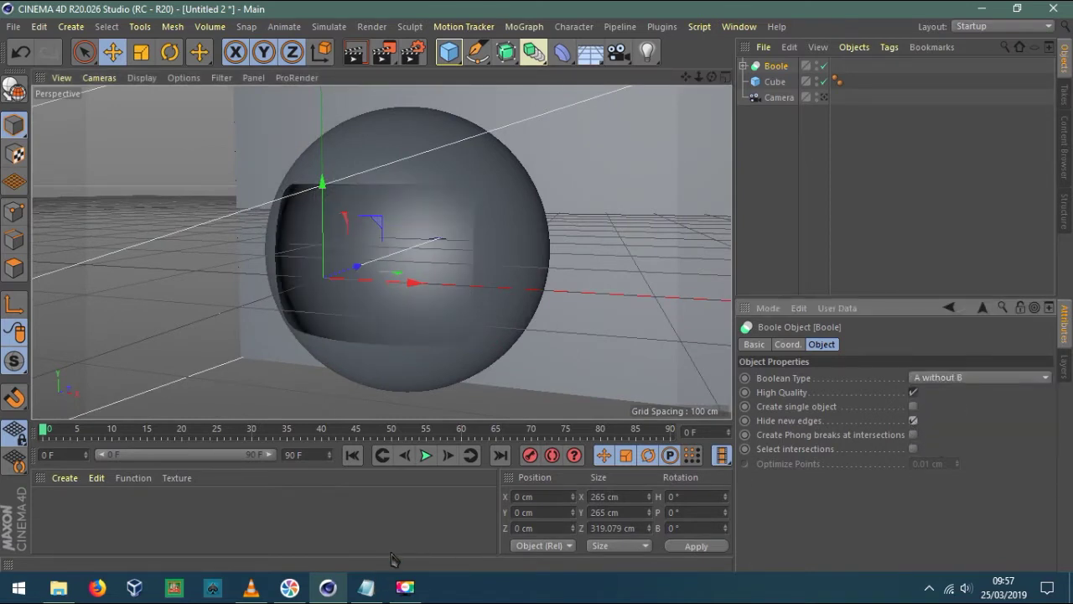
click(825, 98)
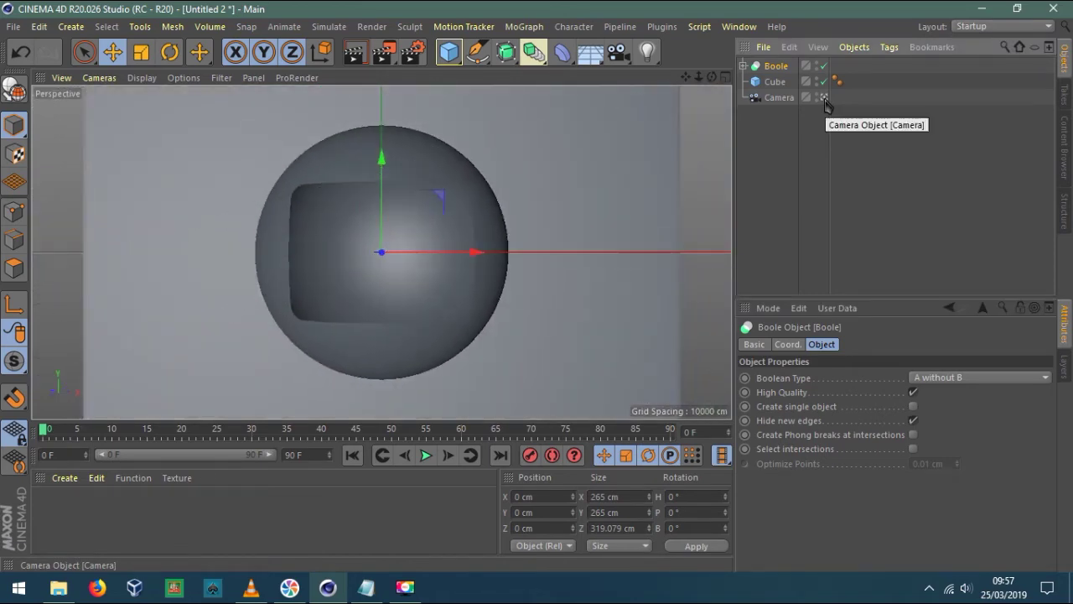
click(824, 97)
click(742, 65)
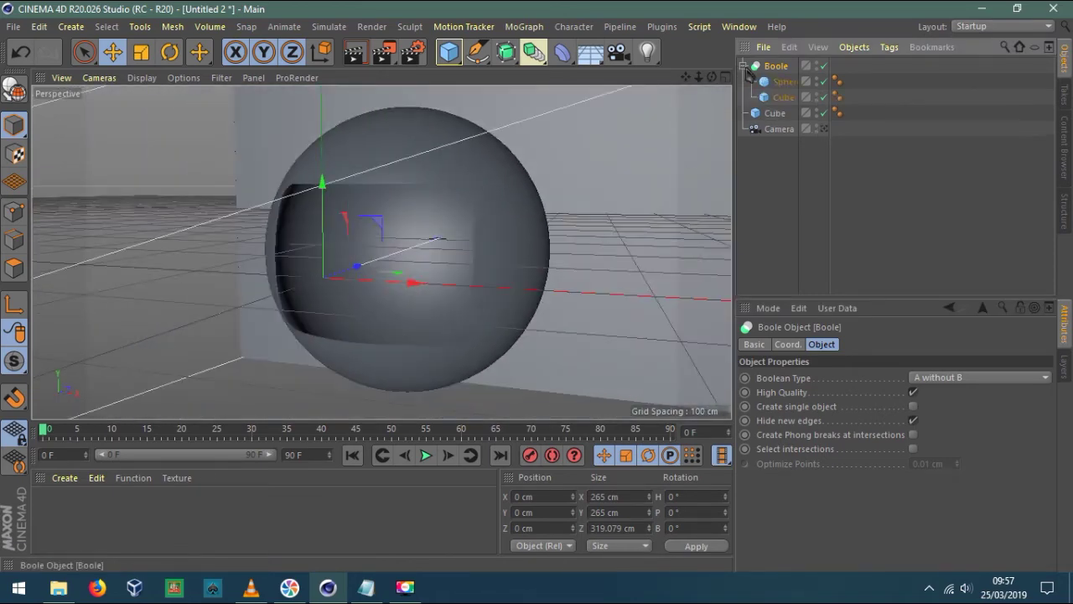
click(778, 98)
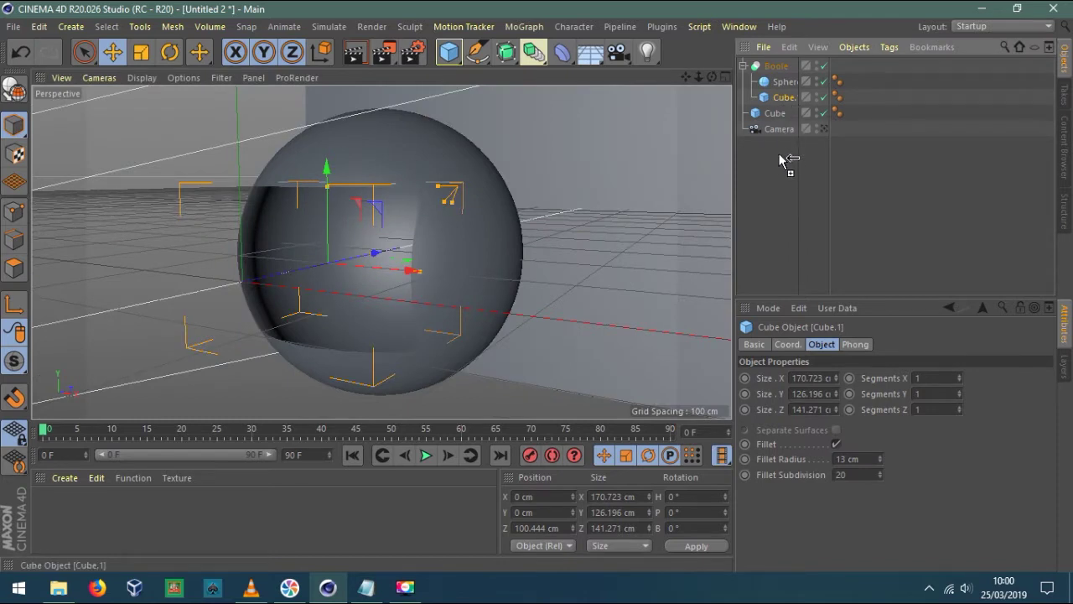
Duplicate the cutting cube twice as Cube.1 and Cube.2 and move both toward the camera
ctrl+drag(780, 174, 781, 178)
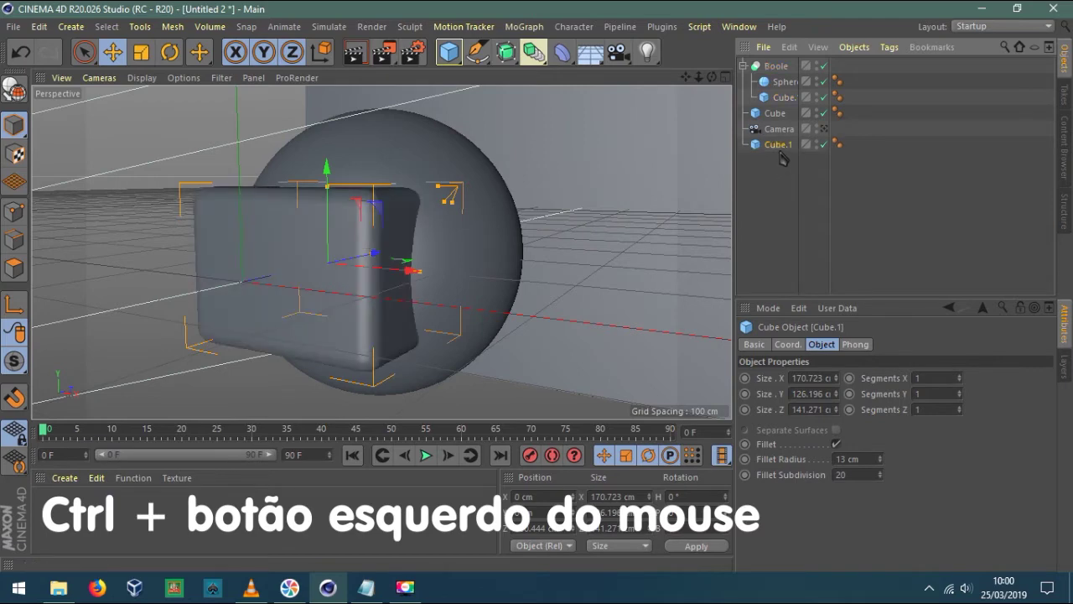
ctrl+drag(782, 159, 788, 181)
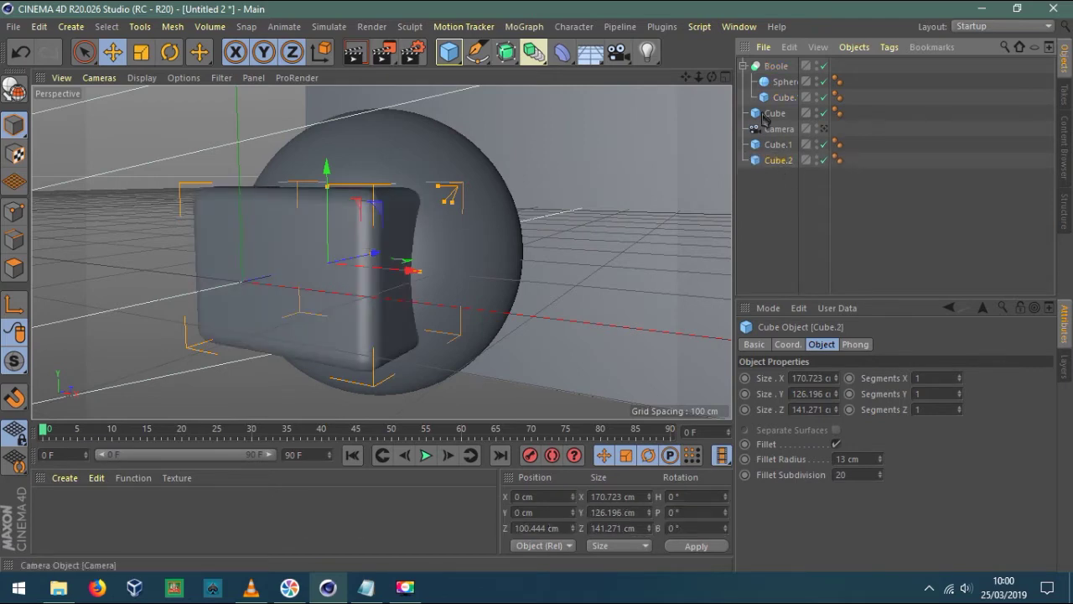
click(743, 65)
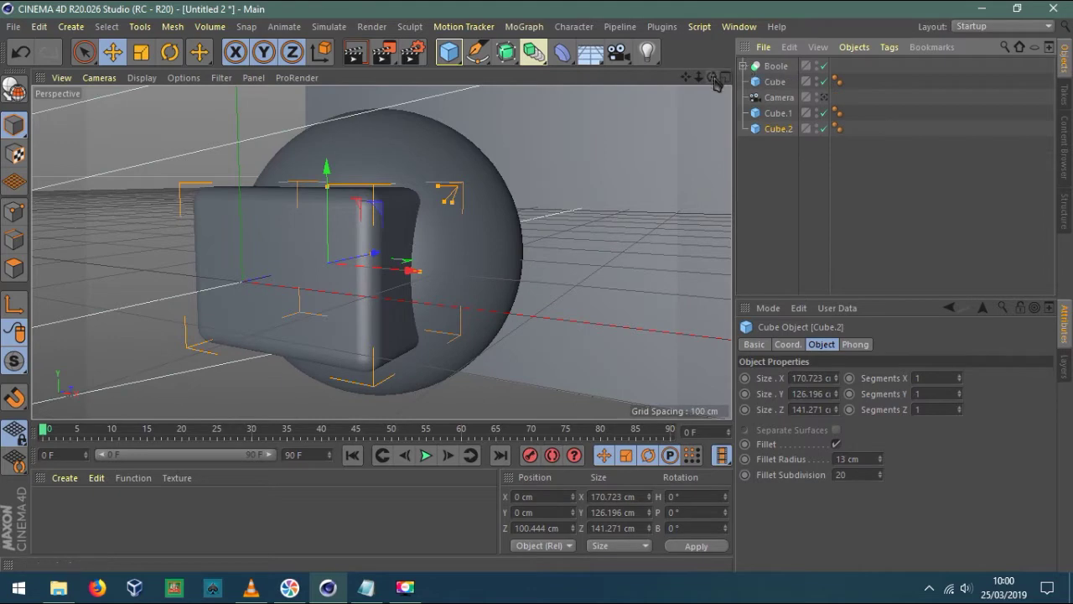
drag(712, 77, 671, 92)
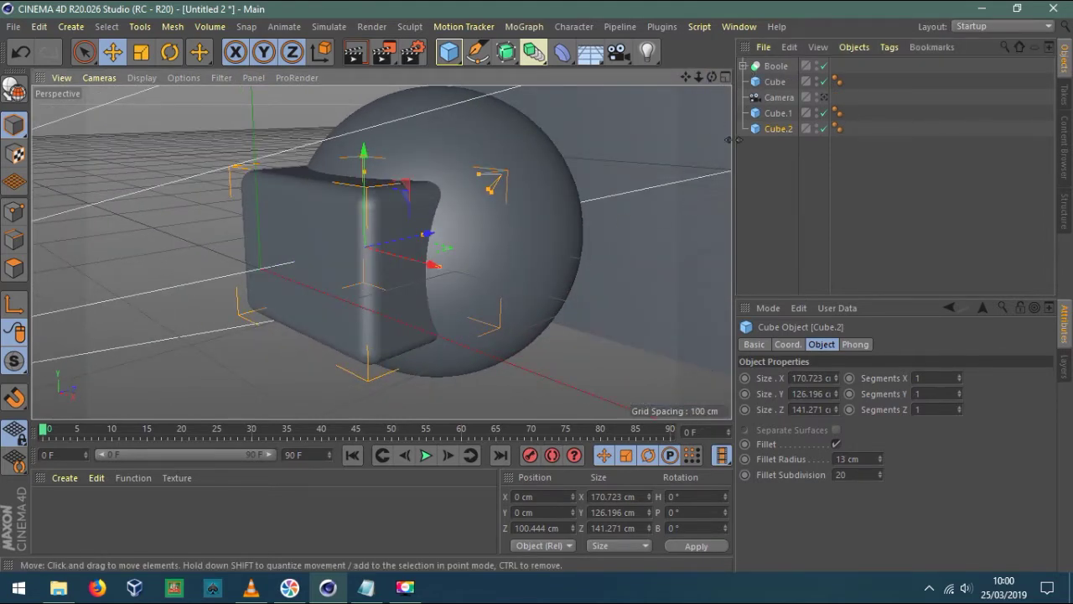
click(778, 112)
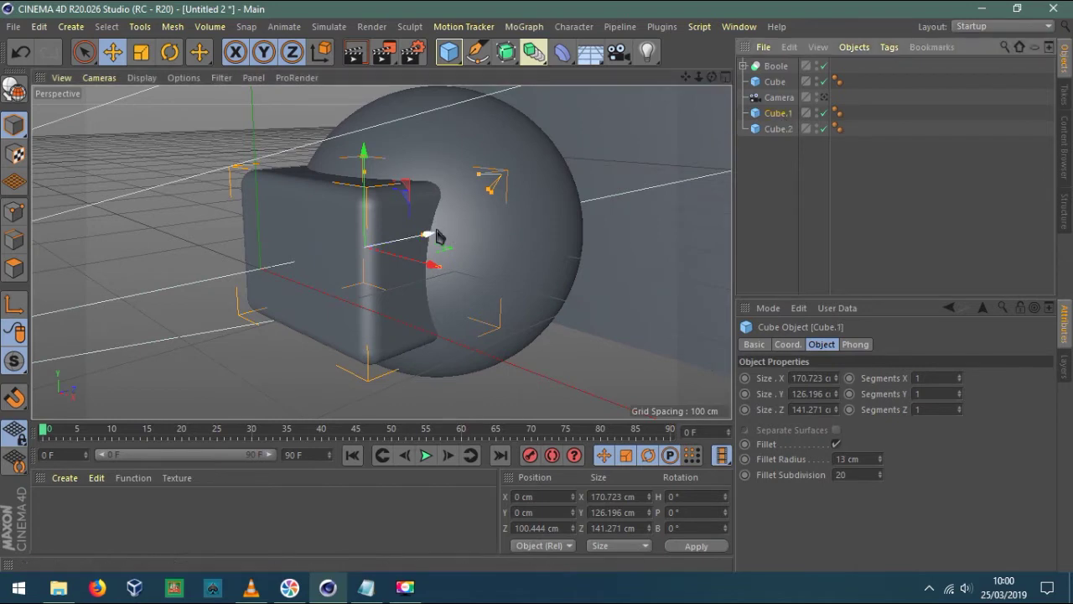
ctrl+click(777, 128)
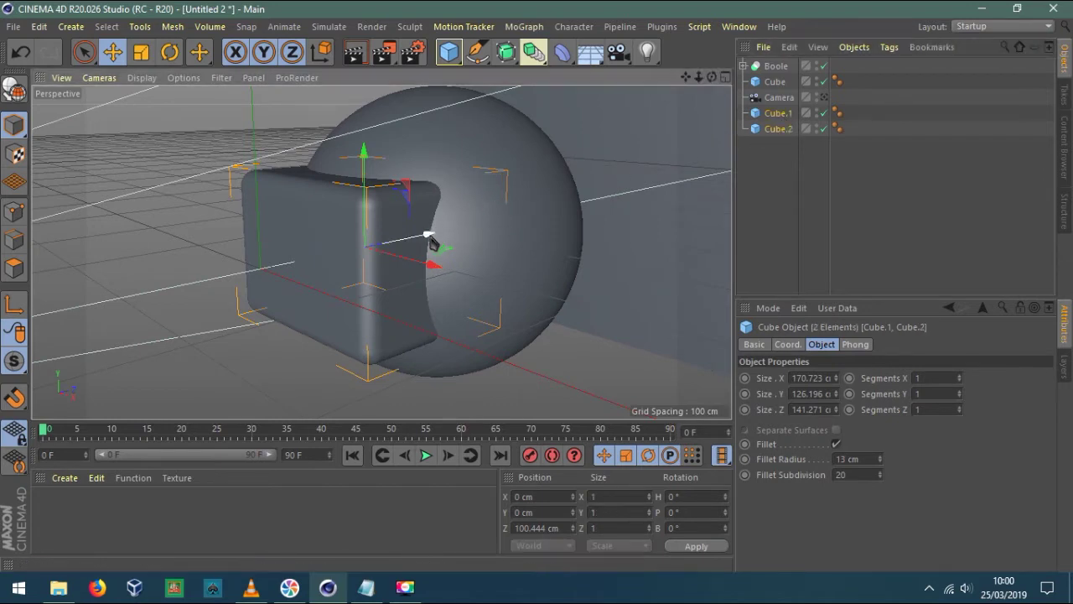
mouse_move(429, 240)
mouse_down()
mouse_move(340, 253)
mouse_move(397, 253)
mouse_up()
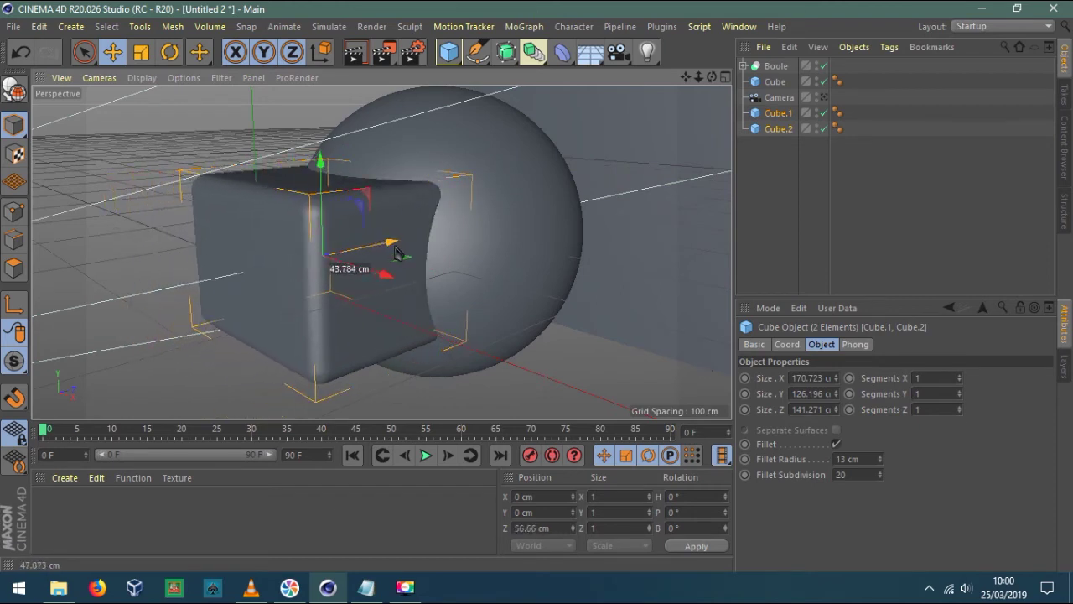
Enlarge Cube.2 to 232.676 × 156.194 × 141.271 cm and adjust its Z position
click(779, 129)
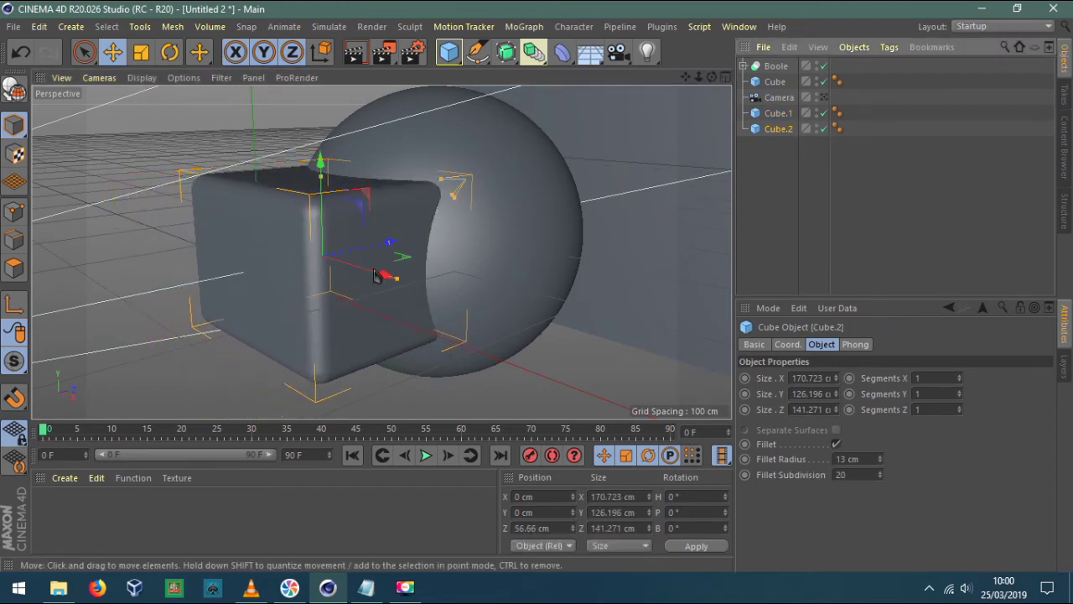
drag(398, 252, 355, 256)
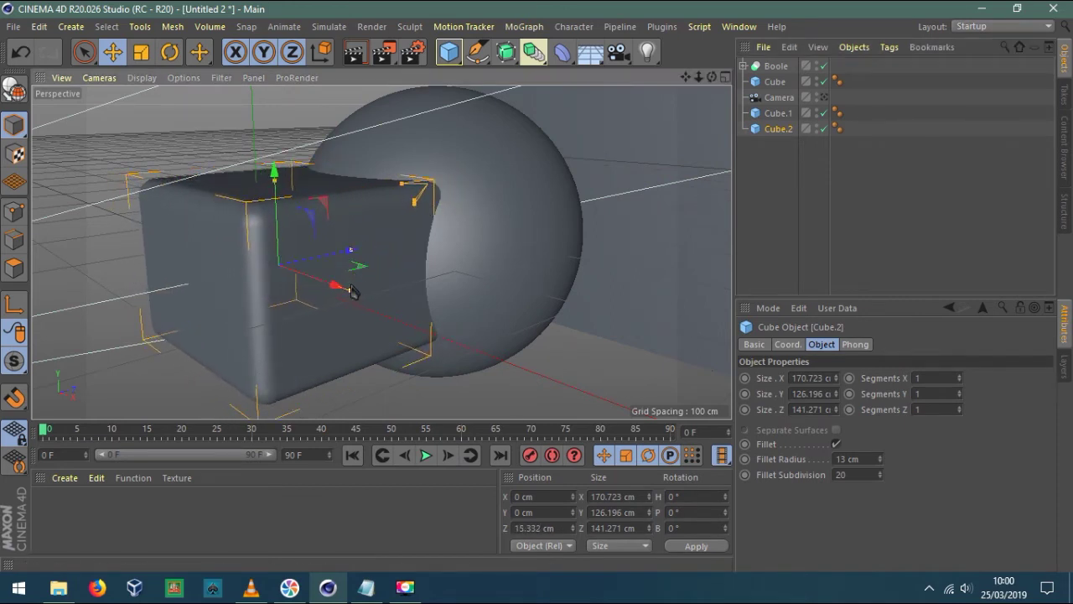
drag(354, 297, 374, 299)
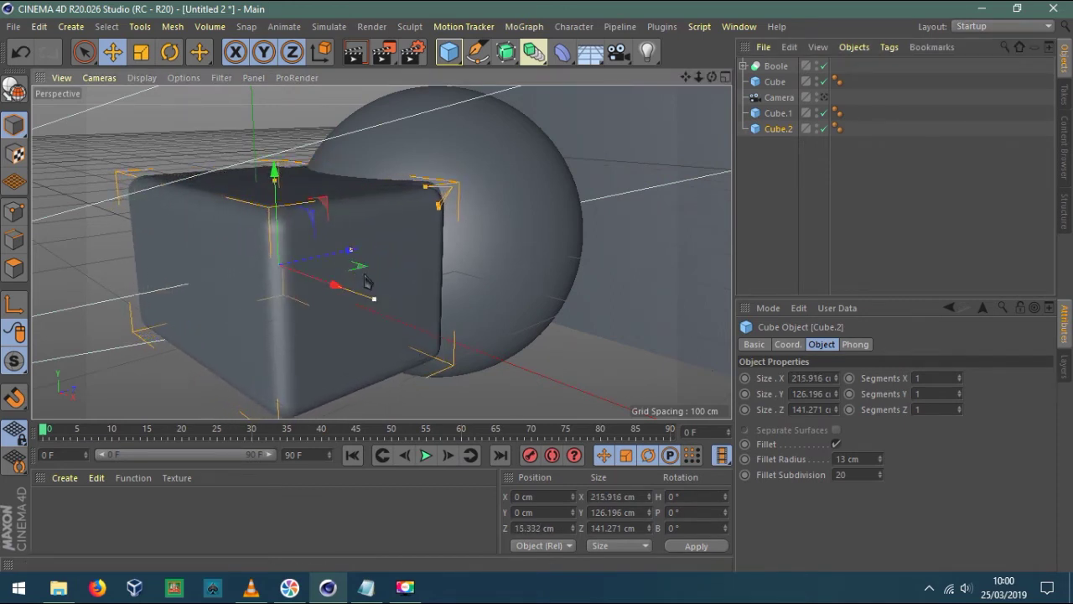
drag(278, 183, 277, 164)
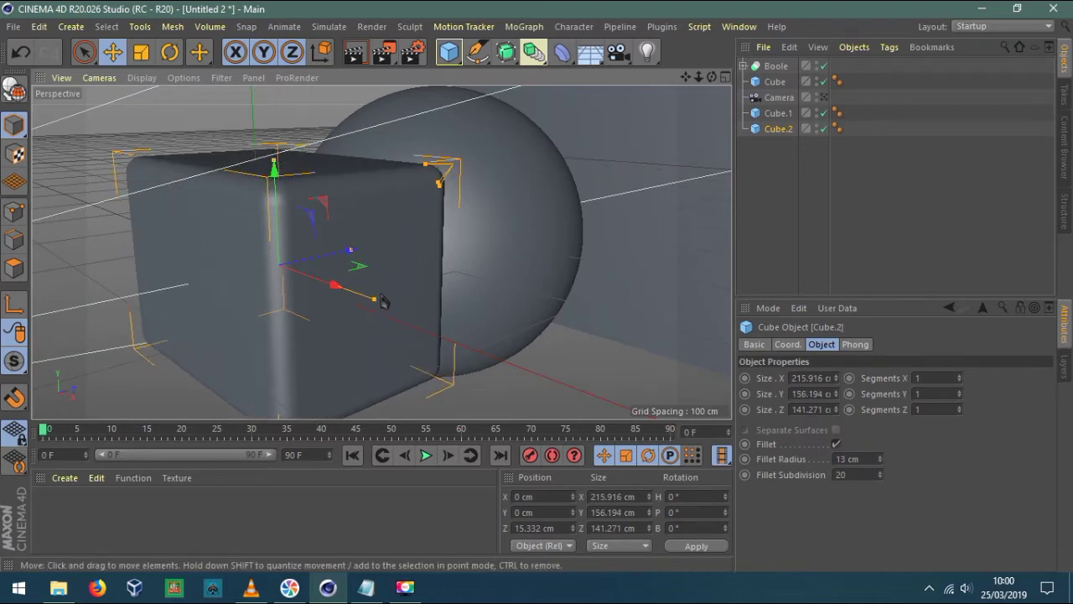
drag(375, 299, 386, 308)
alt+drag(379, 246, 381, 250)
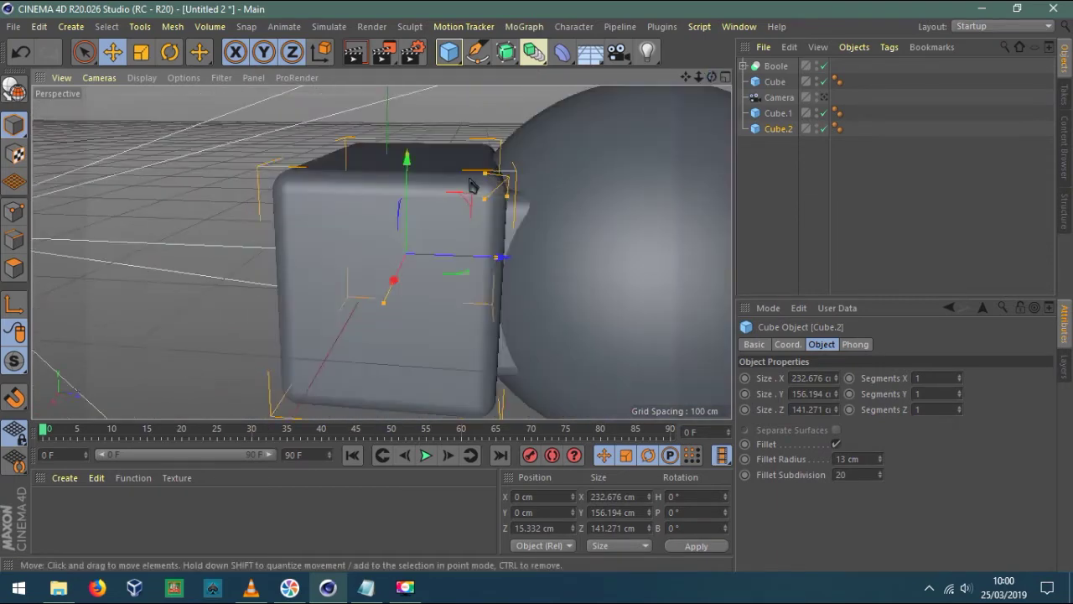
drag(505, 267, 527, 271)
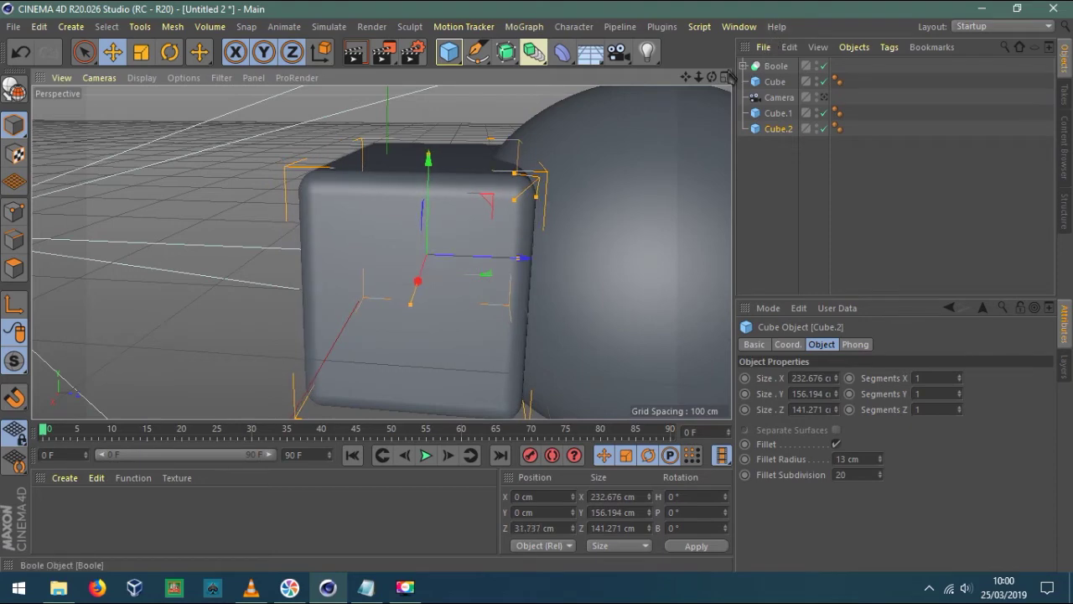
alt+drag(380, 252, 415, 239)
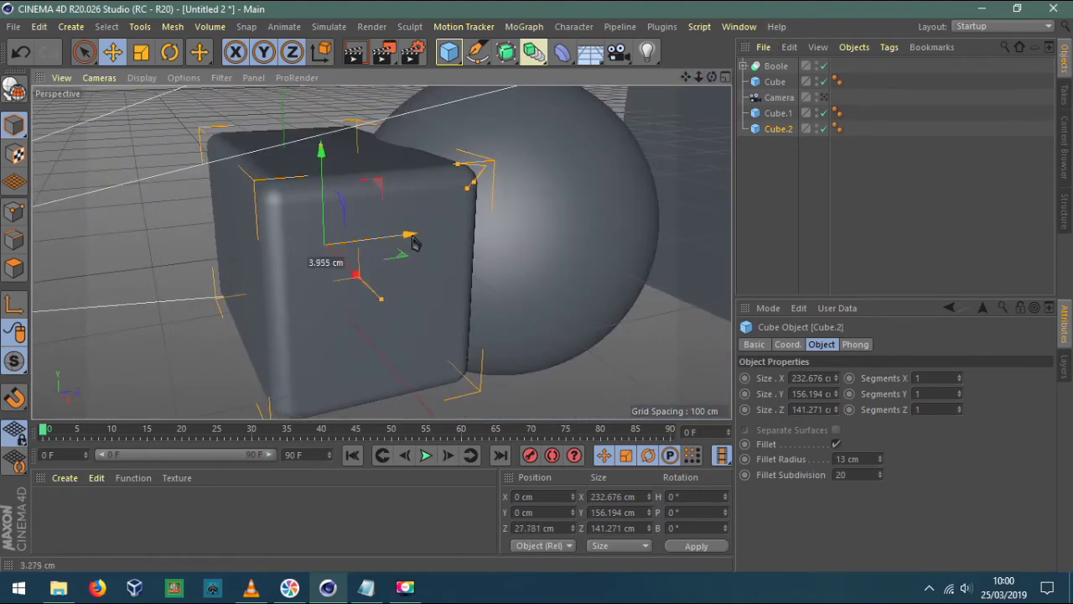
Add a new Boole.1 containing Cube.1 and Cube.2
click(535, 52)
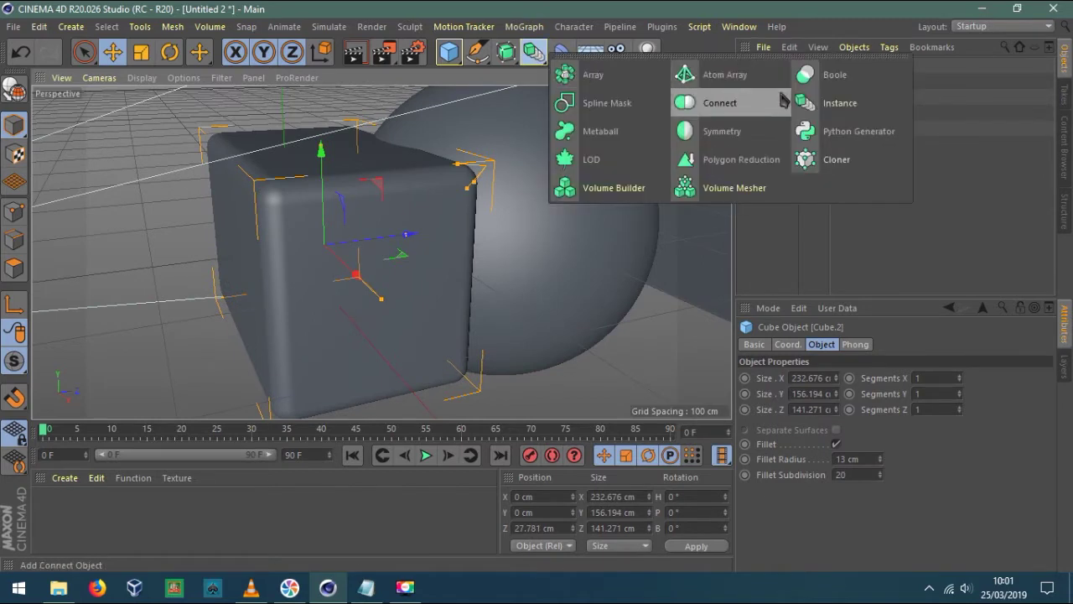
click(805, 74)
key(XF86AudioLowerVolume)
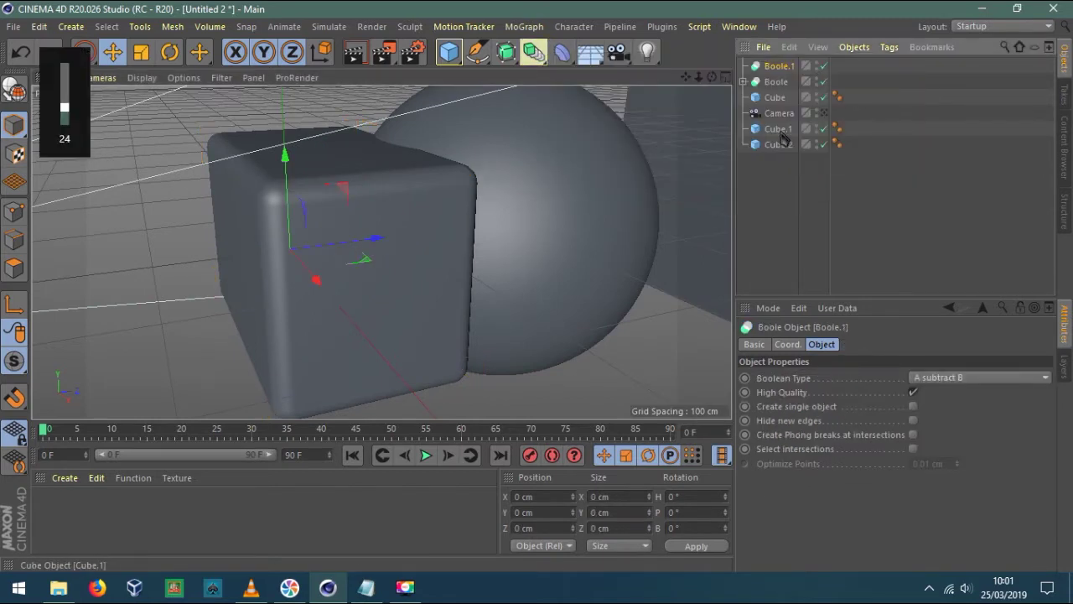
drag(780, 84, 780, 67)
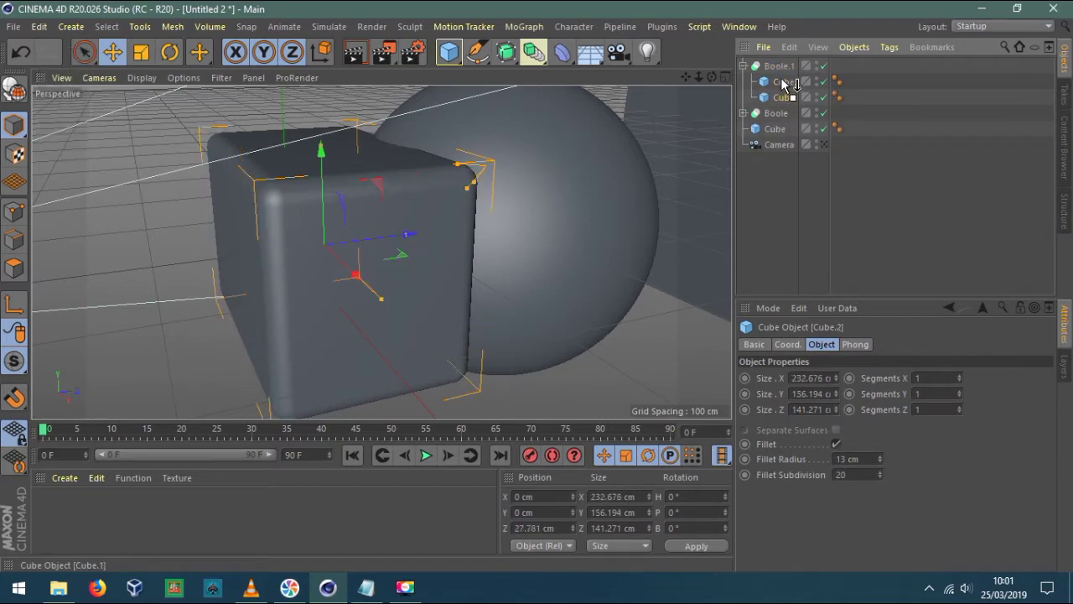
click(784, 82)
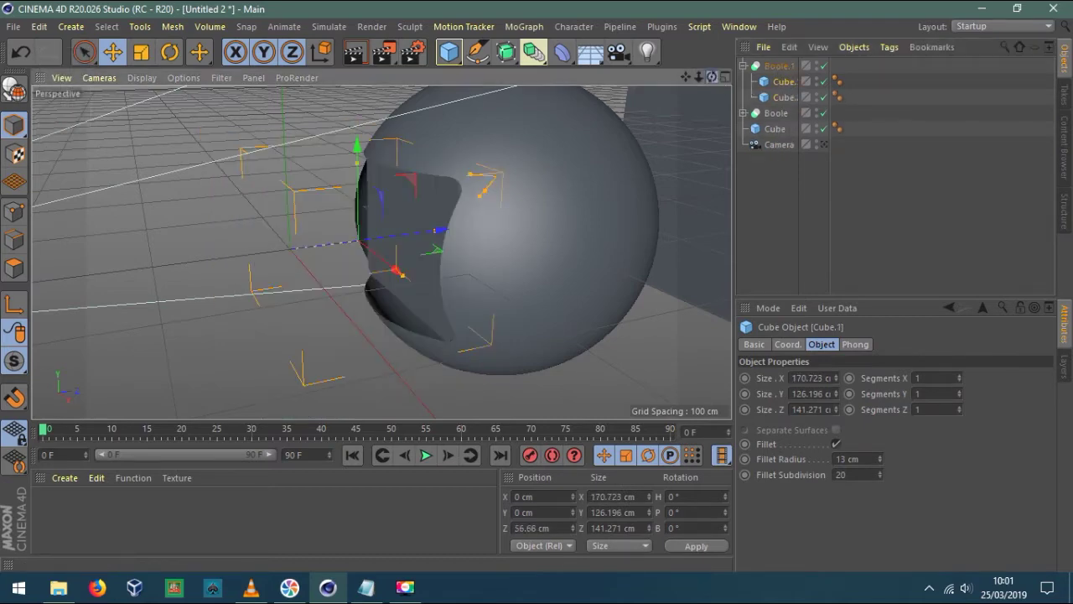
mouse_move(712, 76)
mouse_down()
mouse_move(381, 252)
mouse_move(717, 78)
mouse_up()
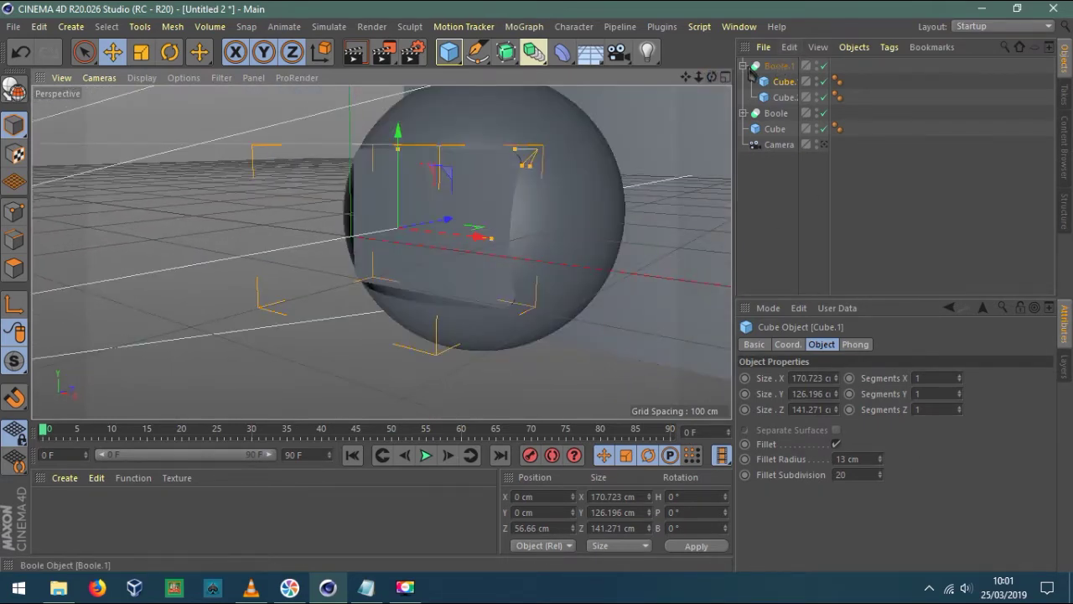
Turn on Hide new edges for Boole.1 and start renaming the sphere's Boole
click(744, 66)
click(777, 69)
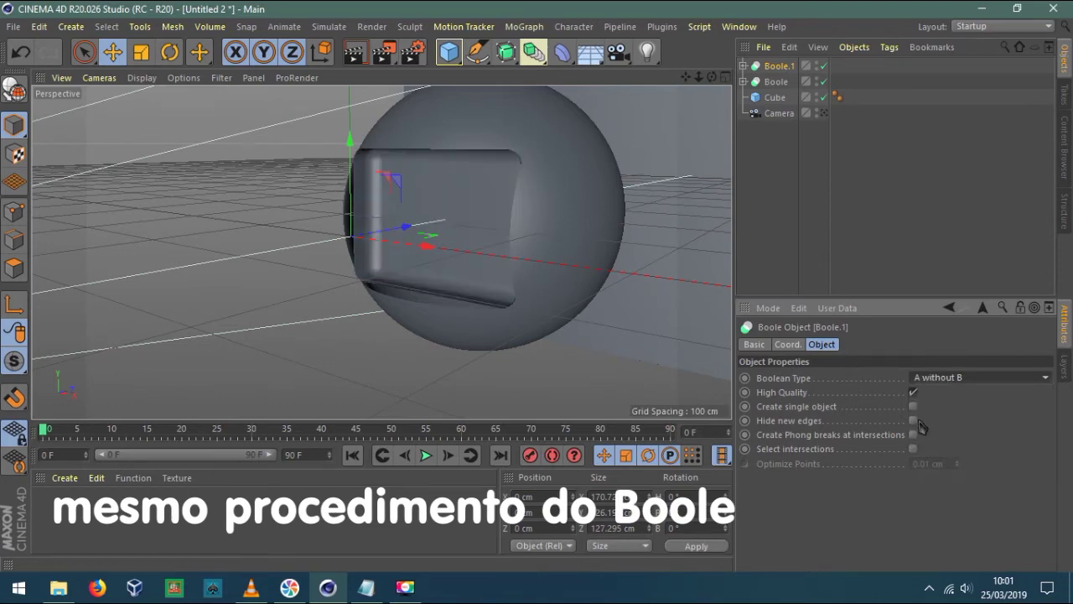
click(915, 421)
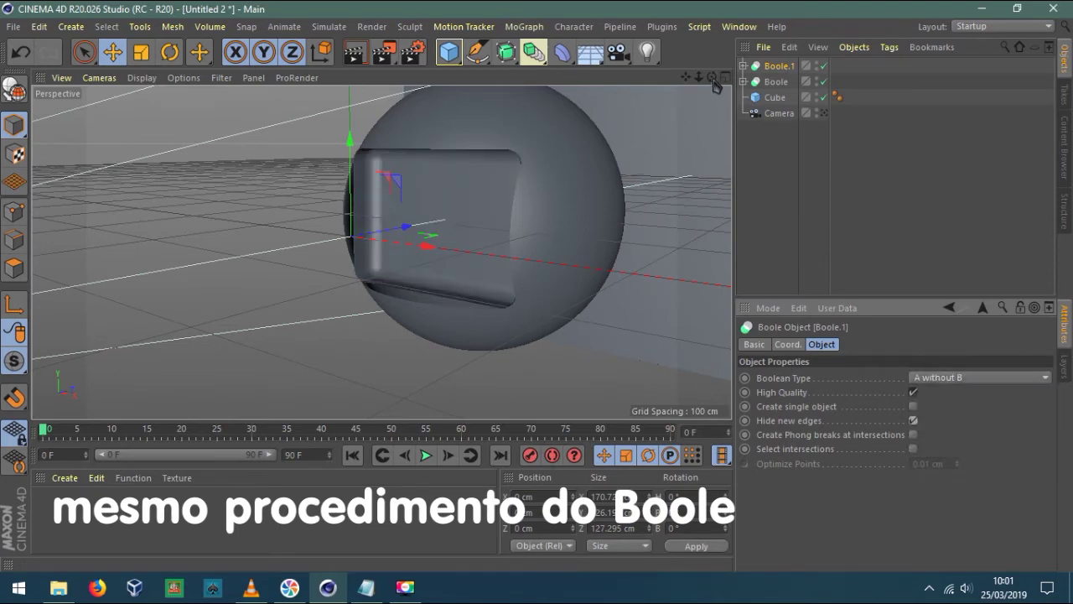
alt+drag(682, 151, 378, 249)
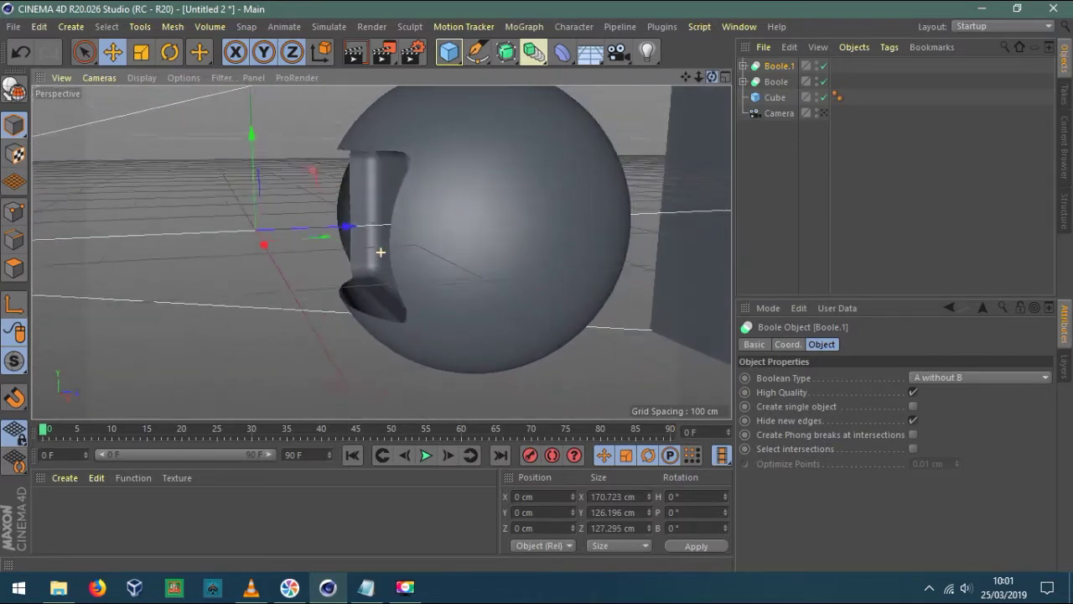
double_click(780, 81)
text(GLOBO)
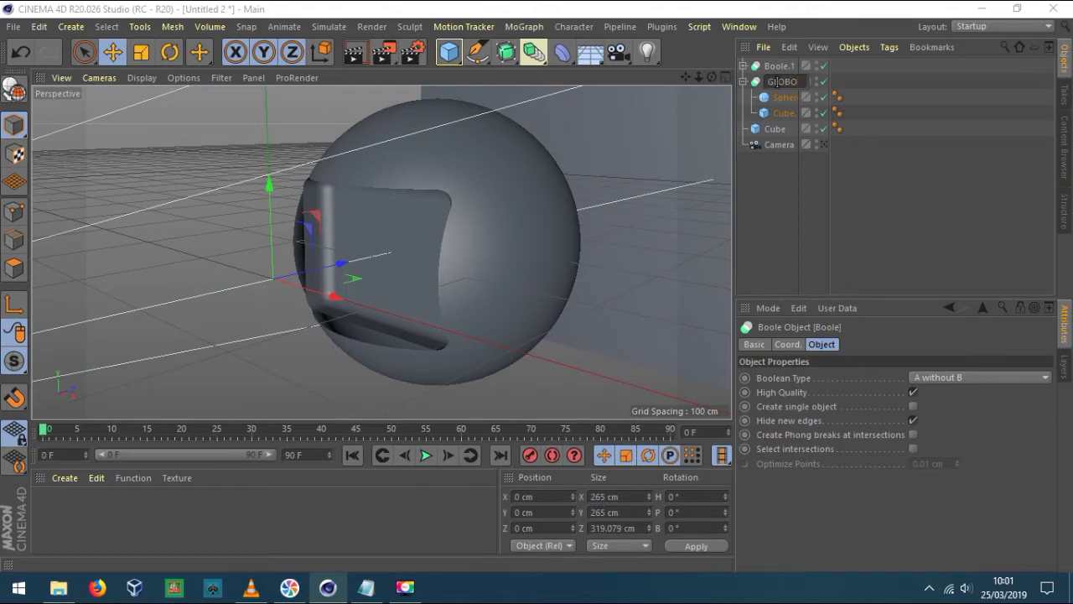
Rename the two booleans GLOBO and CUBO and the background cube FUNDO
key(Return)
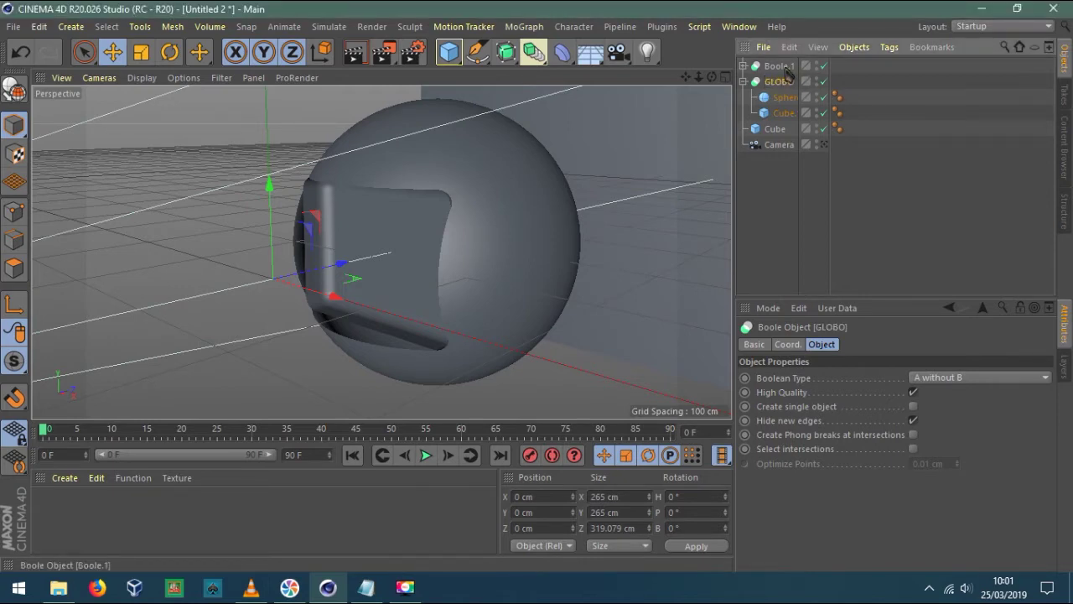
double_click(784, 67)
text(CUBO)
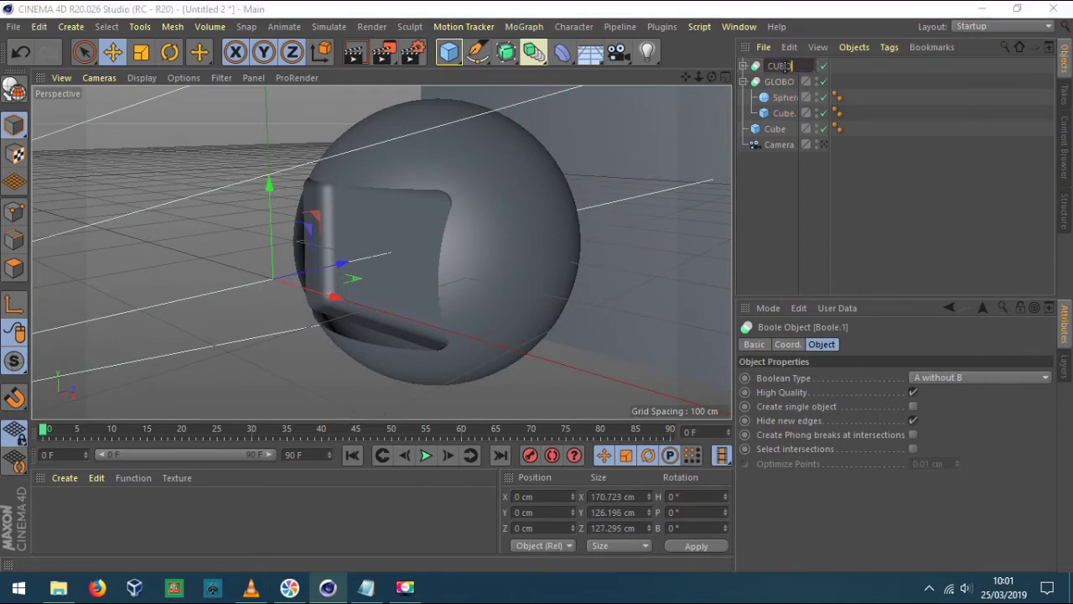
key(Return)
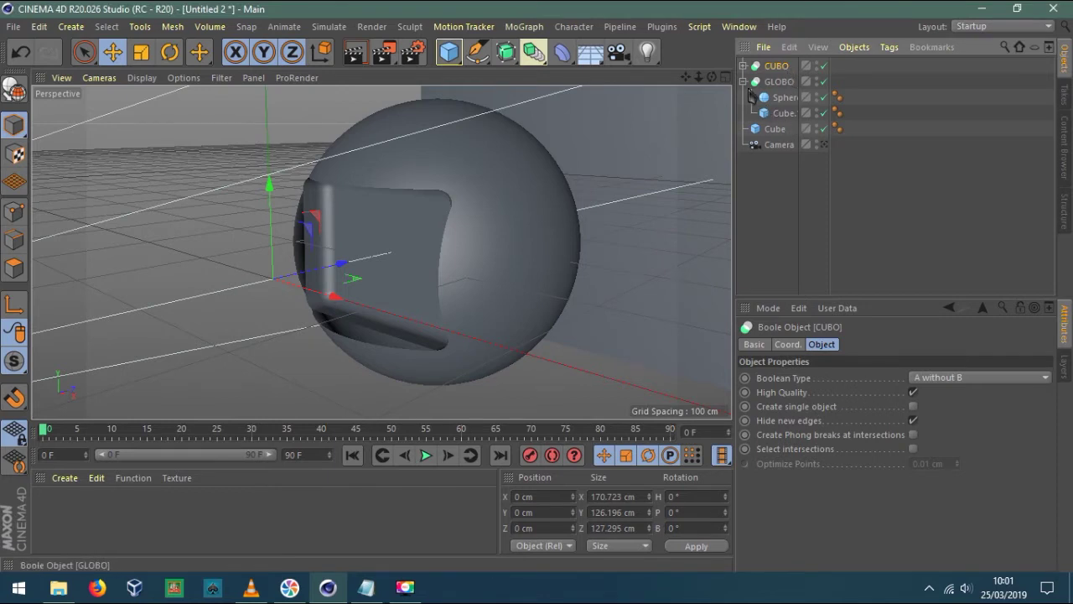
click(744, 82)
double_click(777, 98)
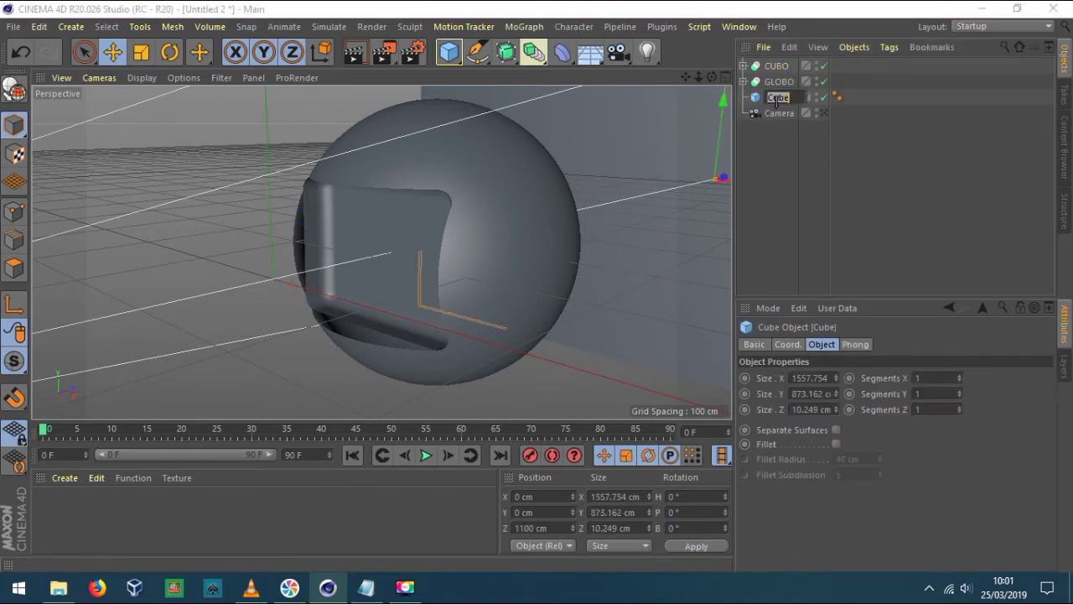
text(FUNDO)
key(Return)
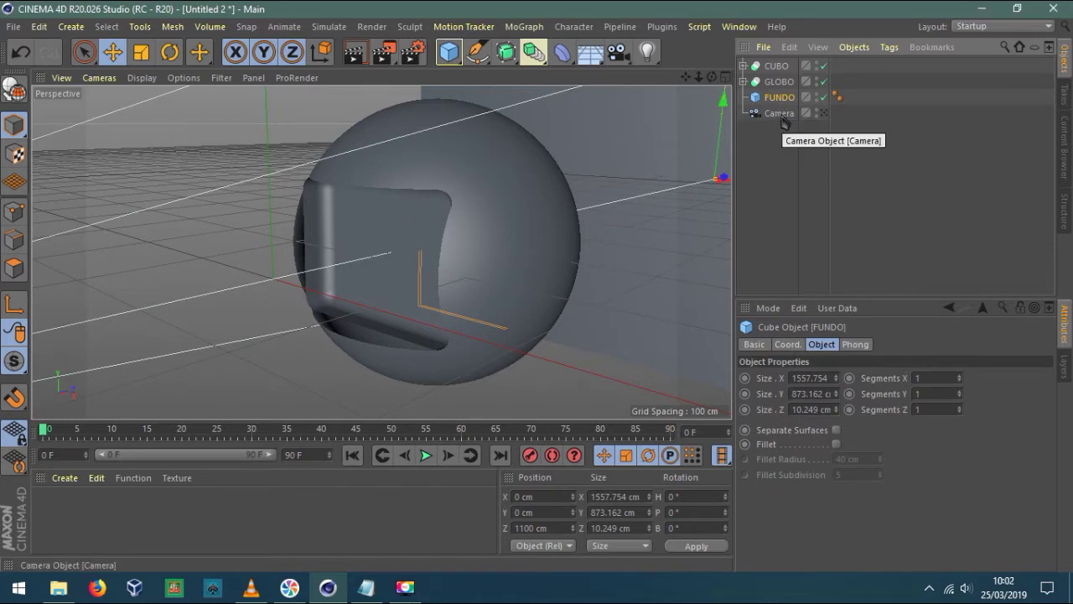
Add a new sphere at the origin and name it GLOBINHO
drag(449, 52, 755, 90)
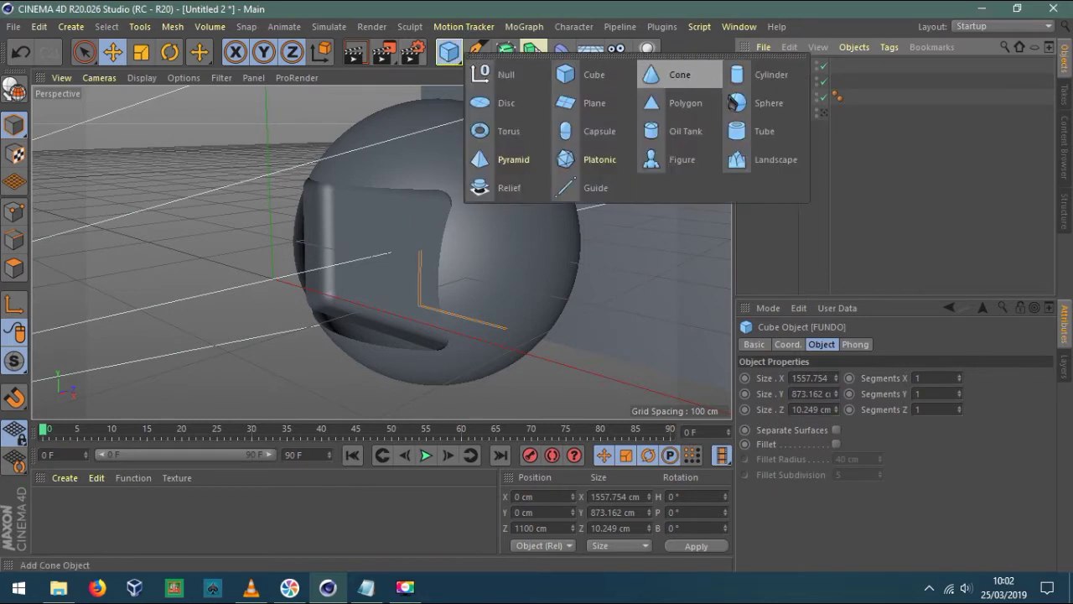
double_click(780, 65)
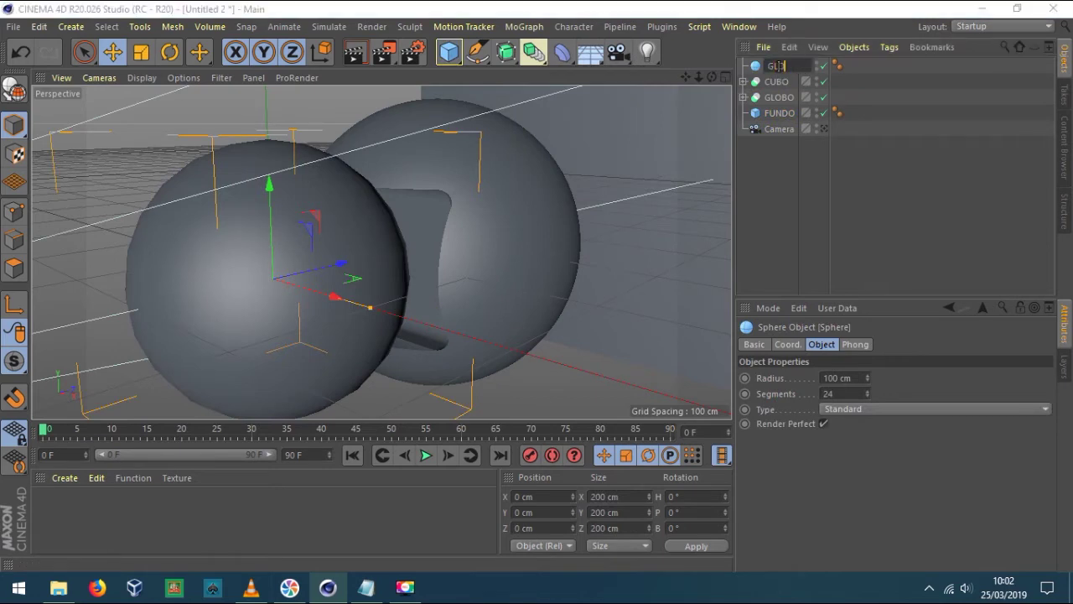
key(Return)
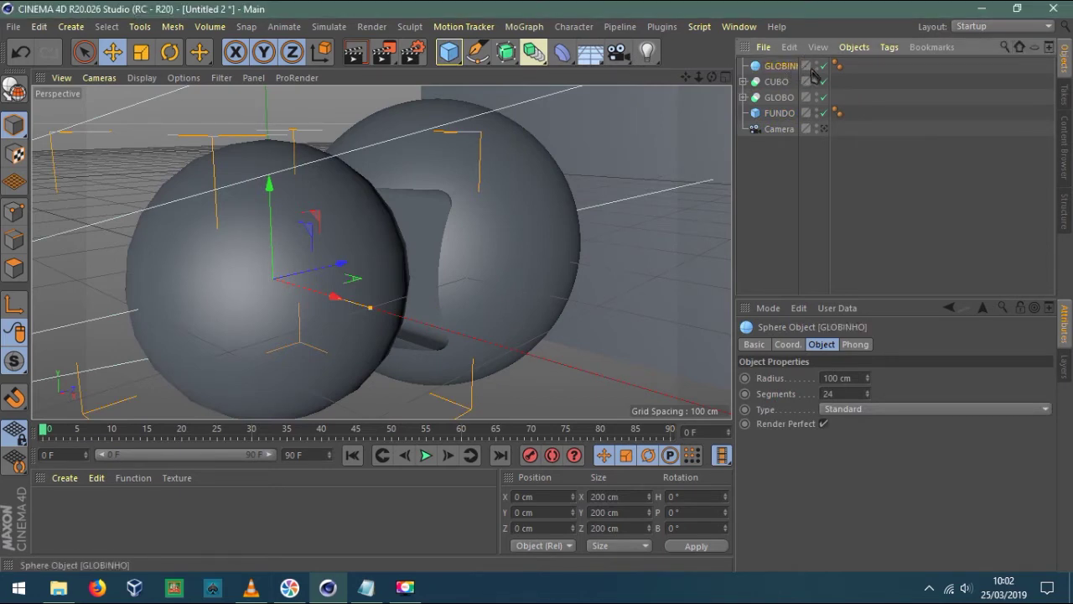
click(806, 68)
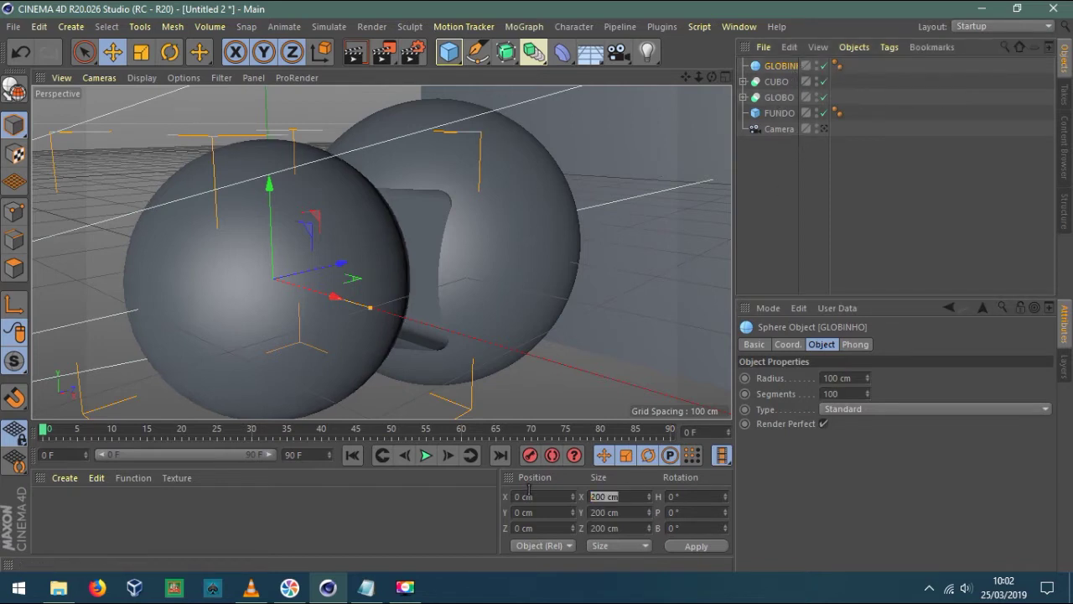
Push GLOBINHO forward along Z to about 42.8 cm, checking the framing through the camera
click(823, 129)
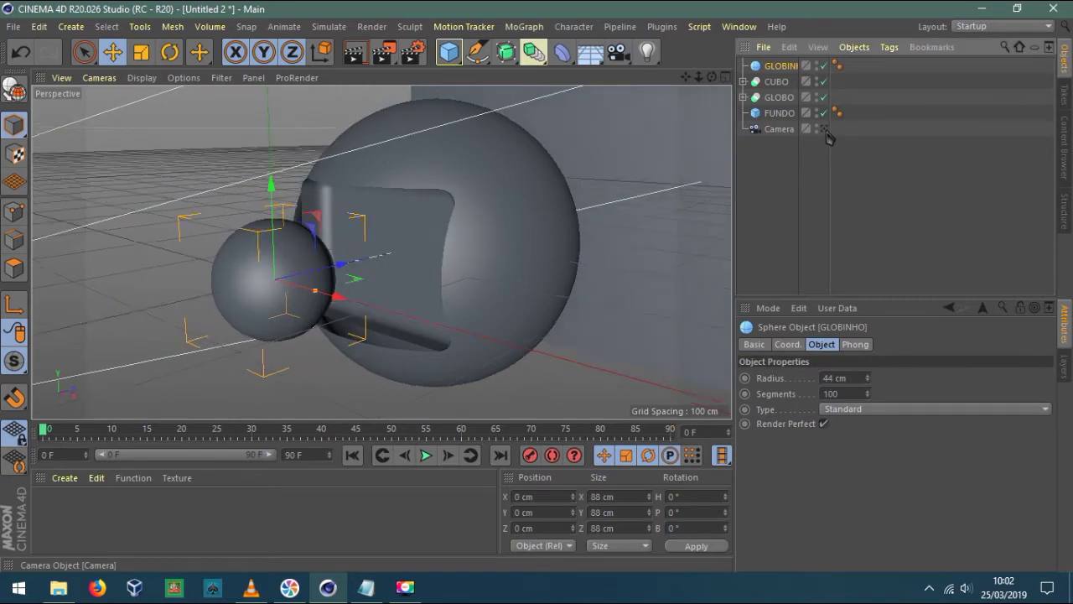
click(823, 129)
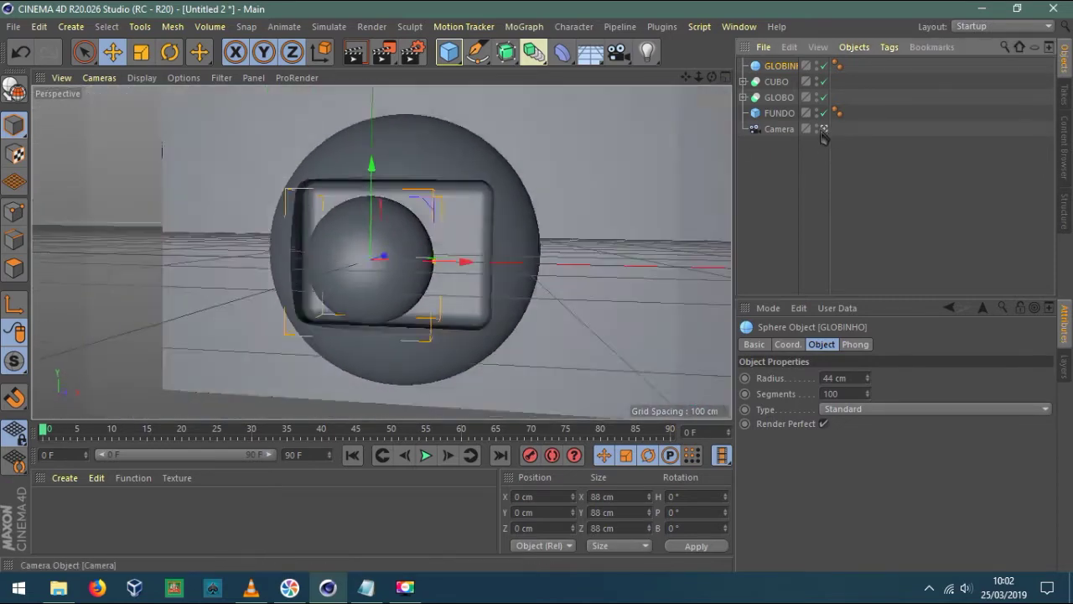
alt+drag(361, 260, 264, 270)
drag(339, 262, 379, 254)
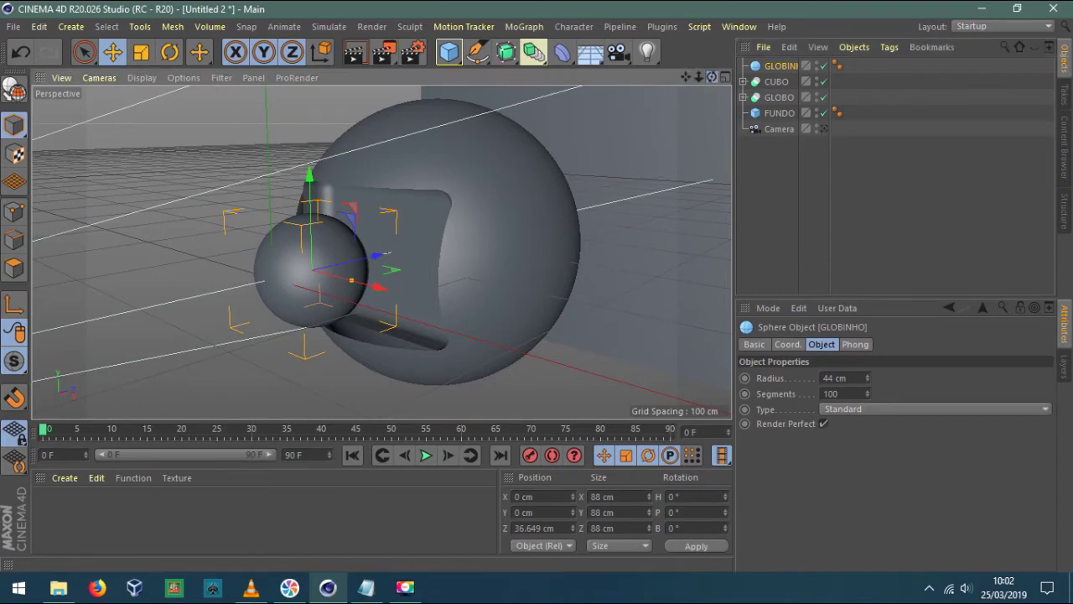
mouse_move(713, 134)
alt+mouse_down()
mouse_move(381, 251)
mouse_move(444, 232)
alt+mouse_up()
drag(371, 251, 379, 254)
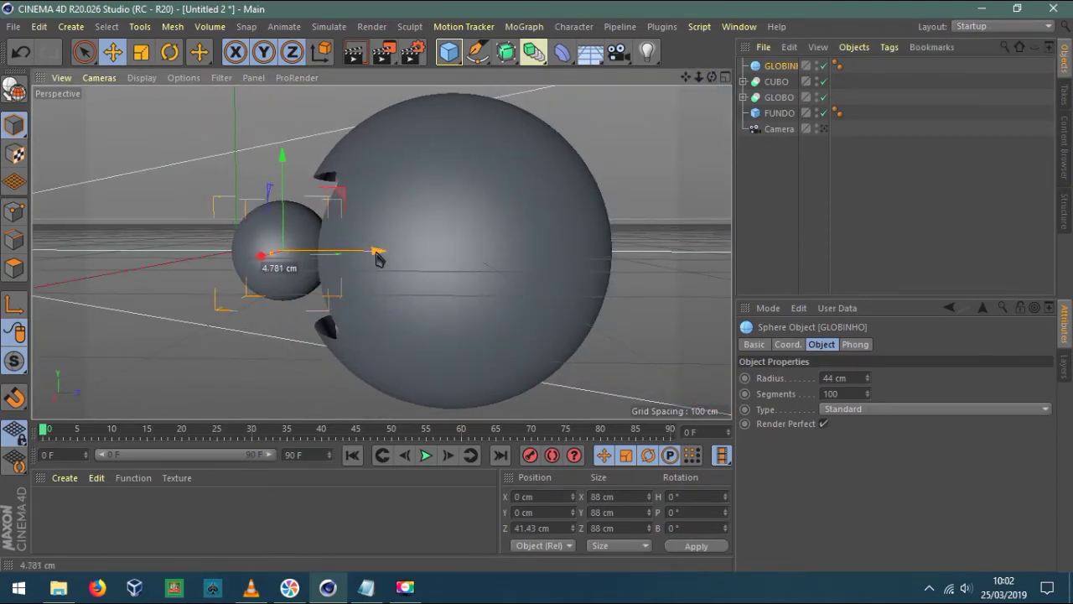
drag(712, 77, 444, 222)
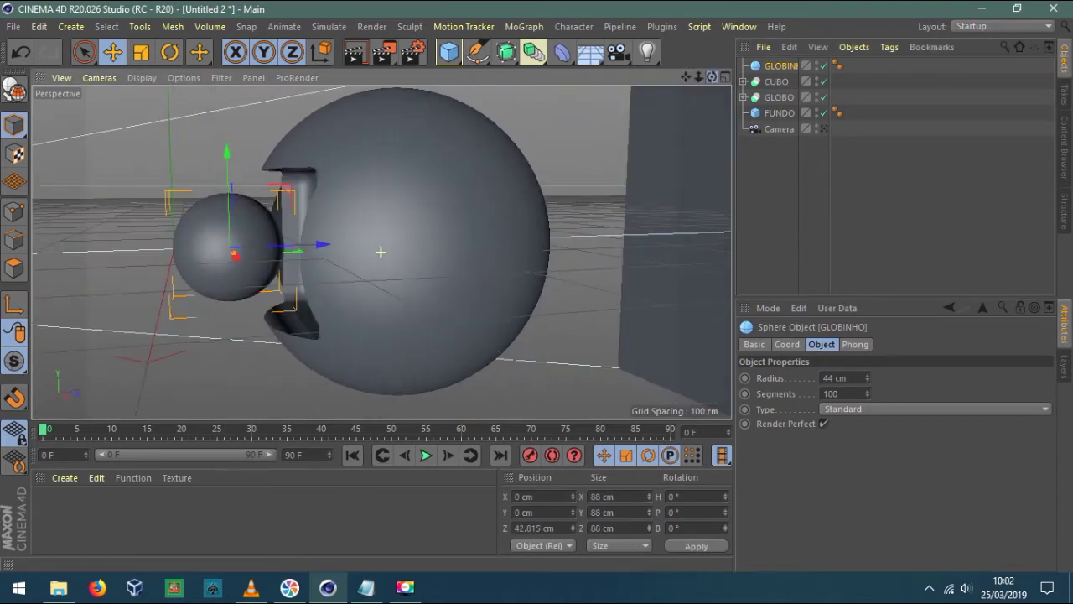
click(823, 129)
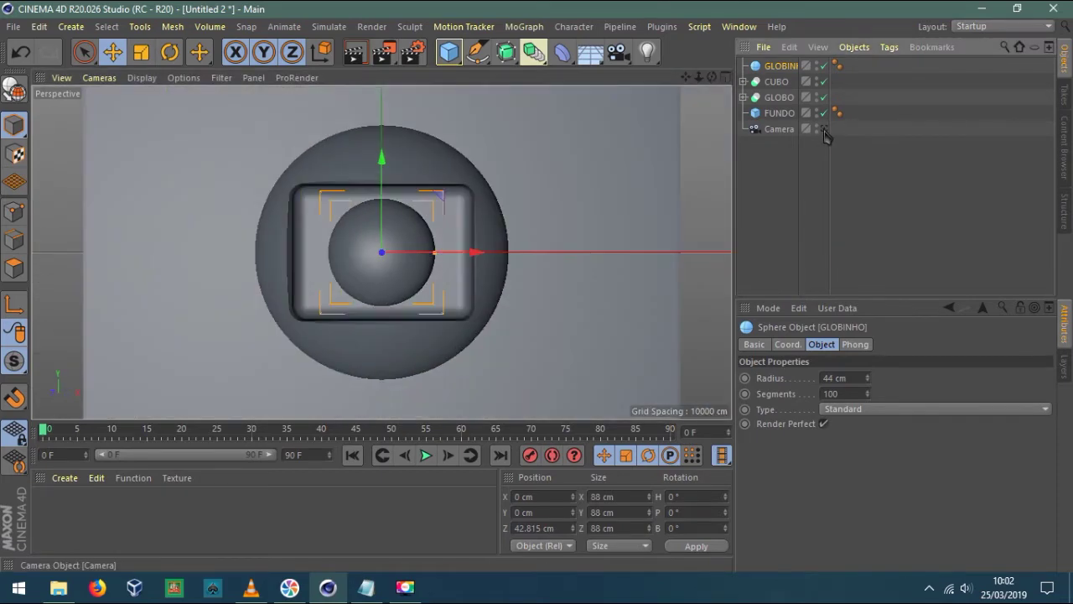
click(826, 131)
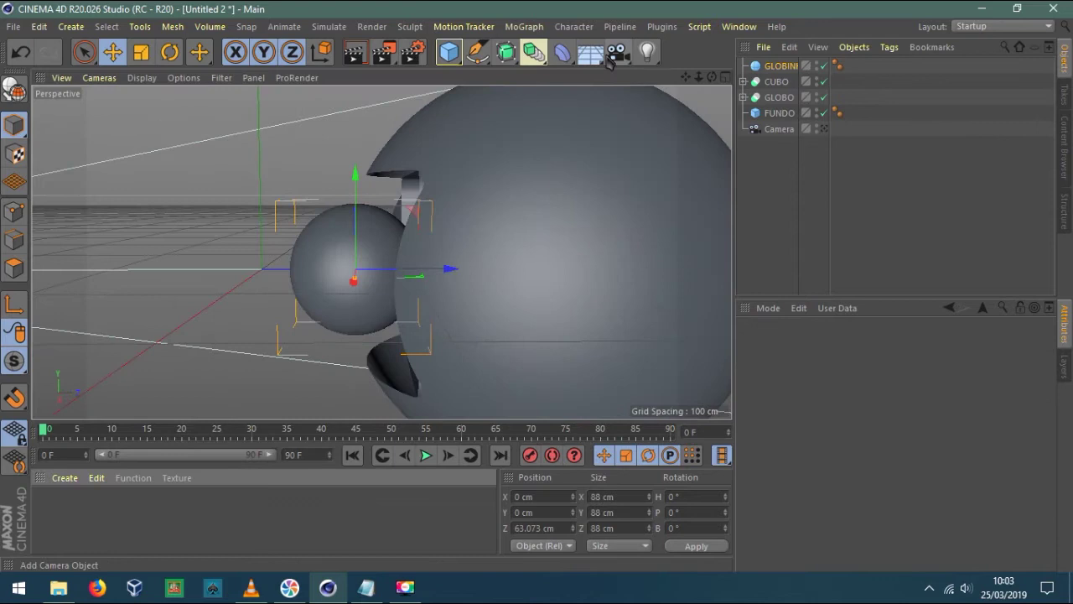
Add a Sky object and a Light to the scene
click(590, 52)
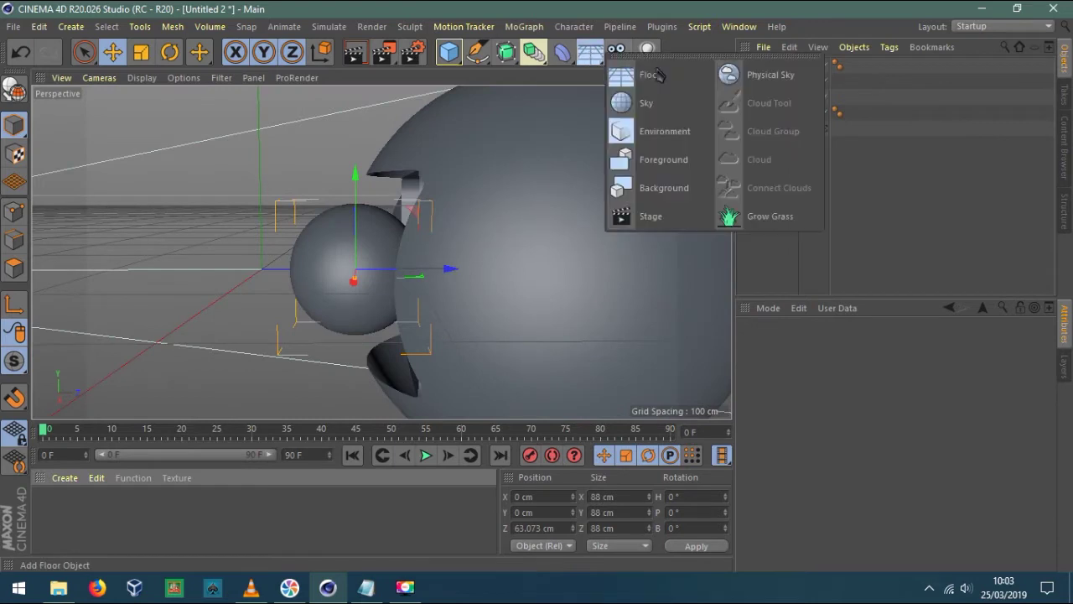
click(667, 103)
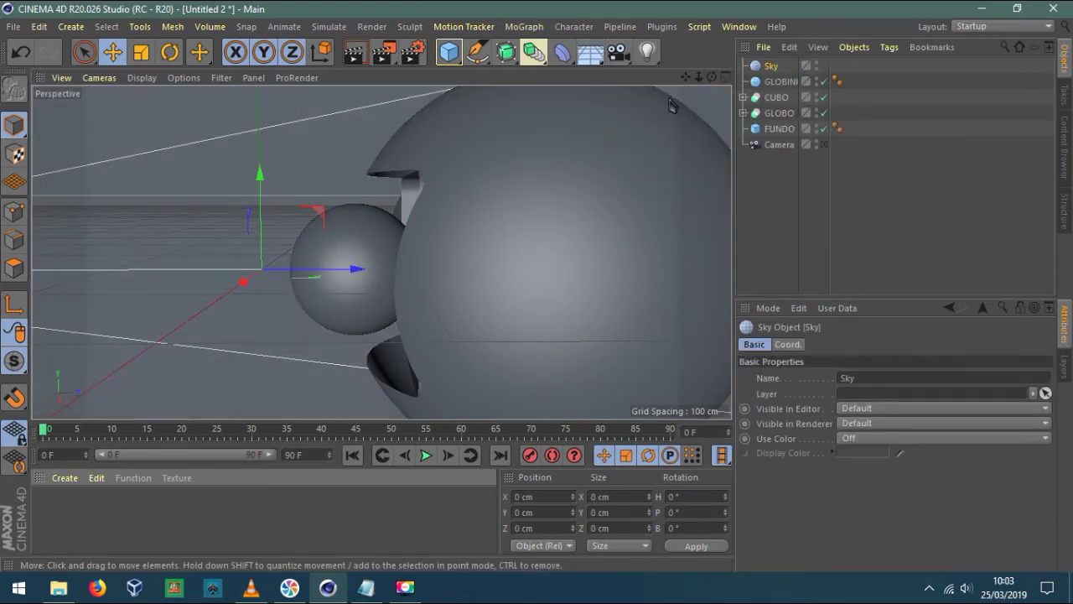
drag(712, 78, 381, 252)
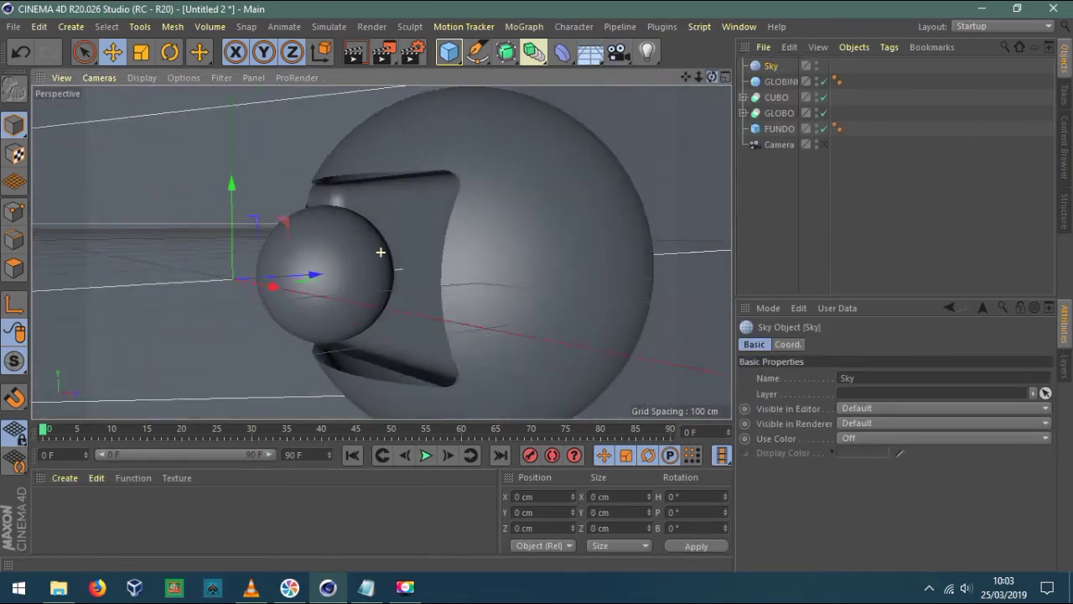
click(648, 51)
text(550)
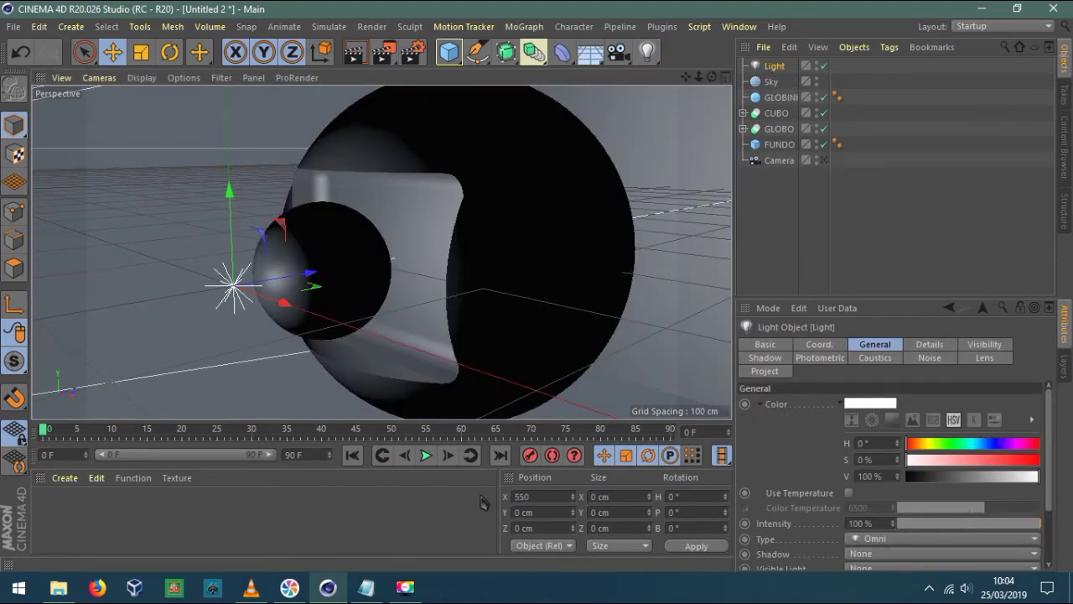
Position the light at X 550, Y 44, Z -700 cm and preview it through the camera
key(Return)
key(Tab)
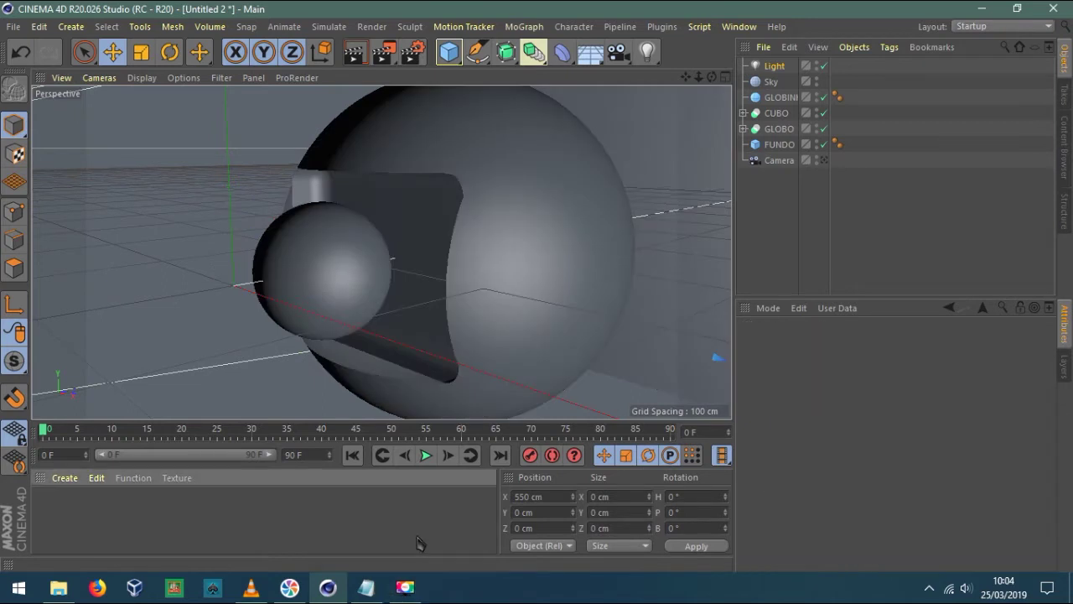
text(44)
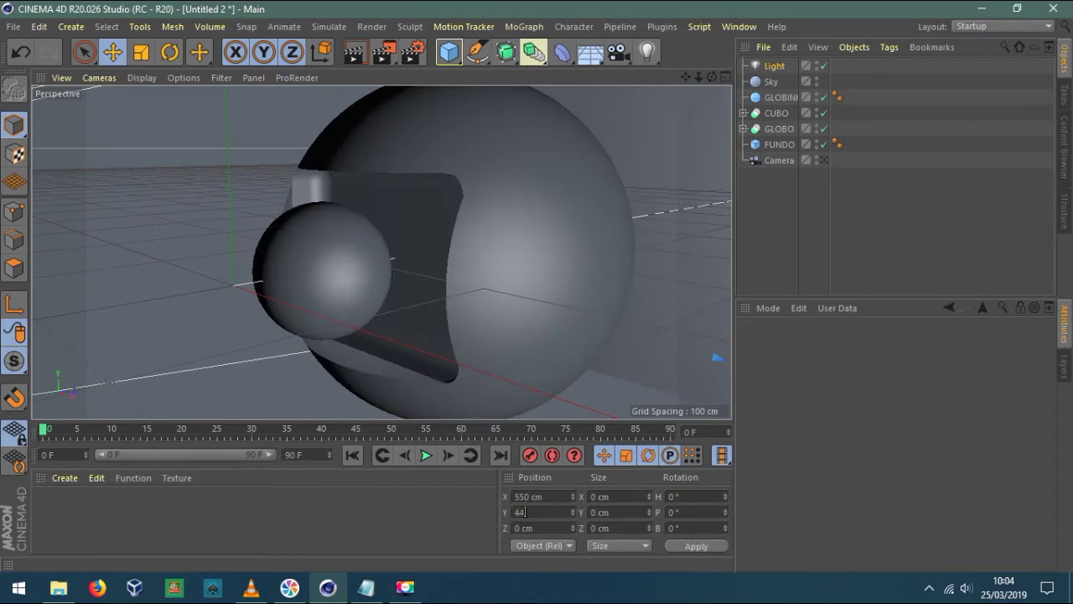
key(Return)
key(Tab)
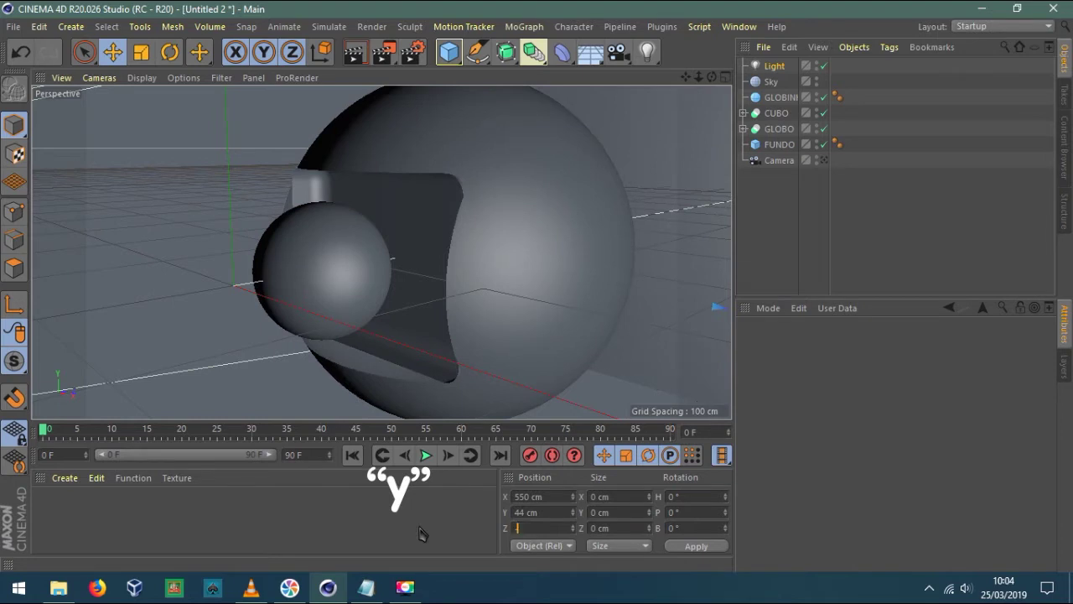
text(-700)
key(Return)
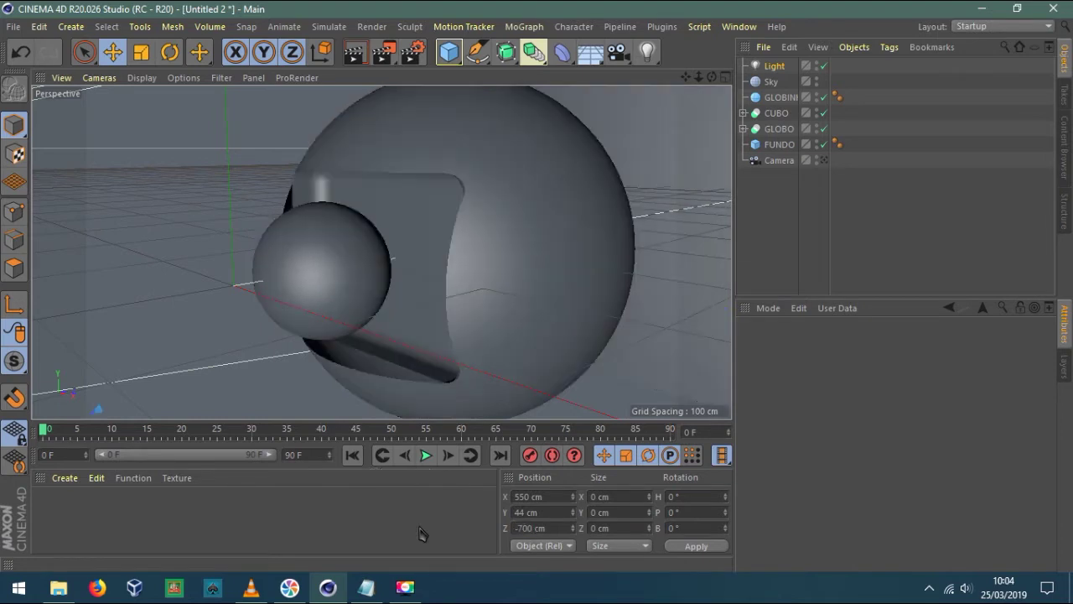
click(823, 161)
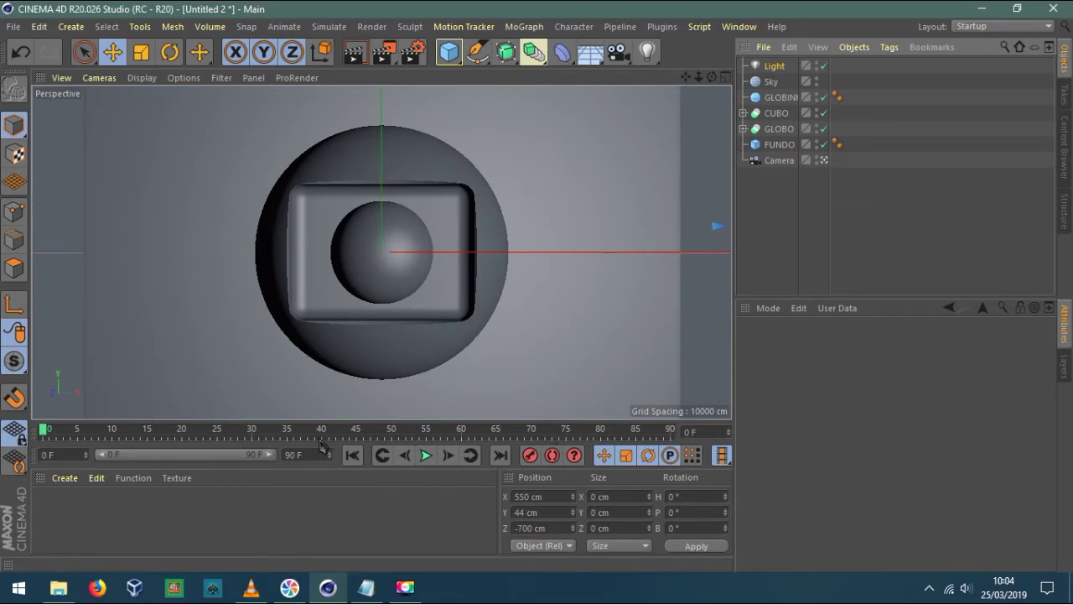
click(823, 161)
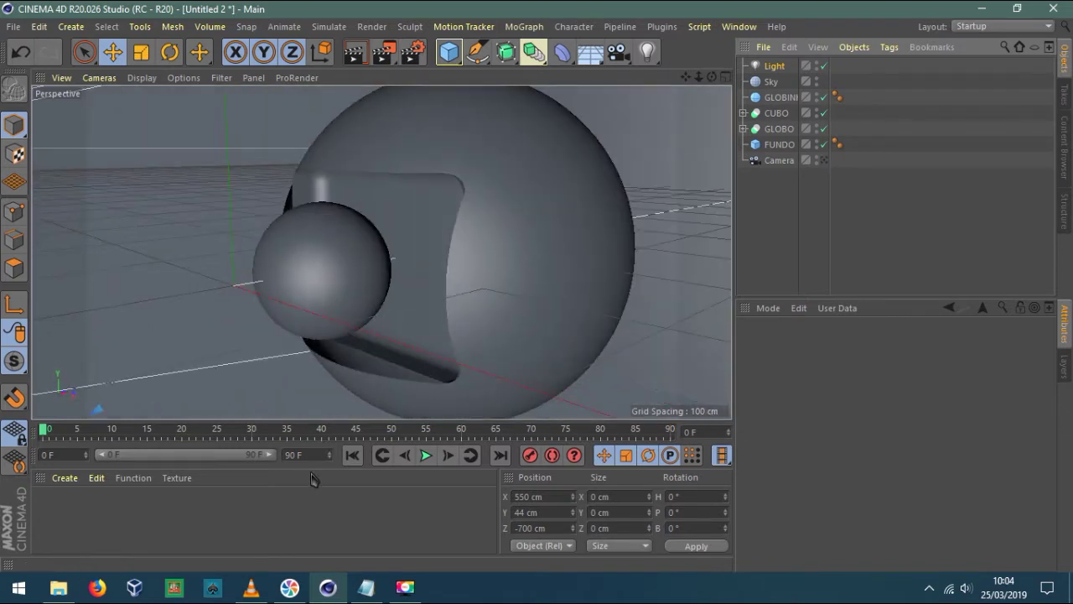
Create a new material named GLOBO
key(g)
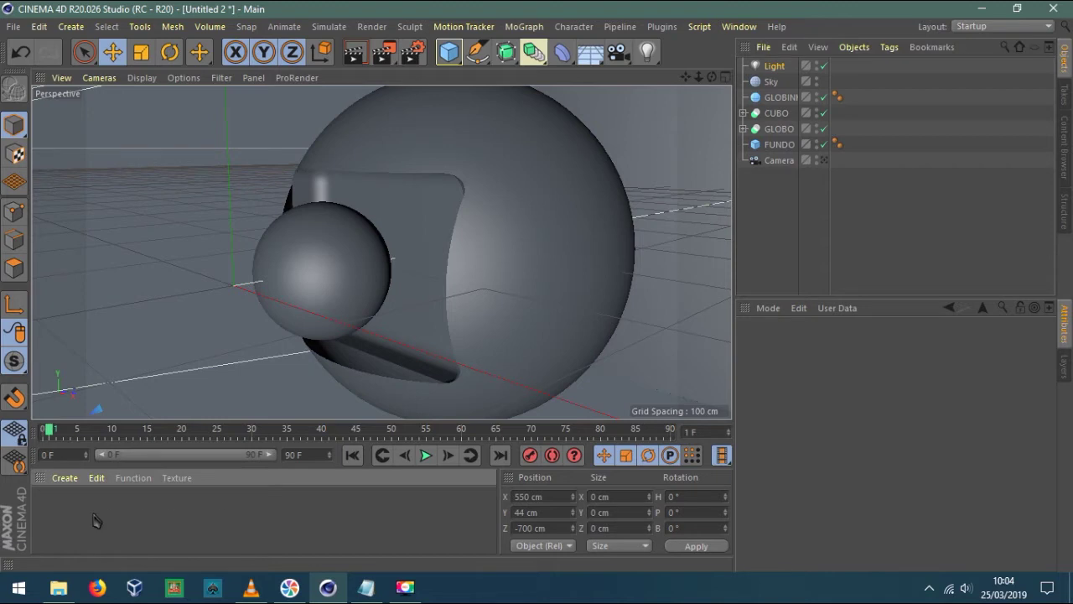
double_click(70, 515)
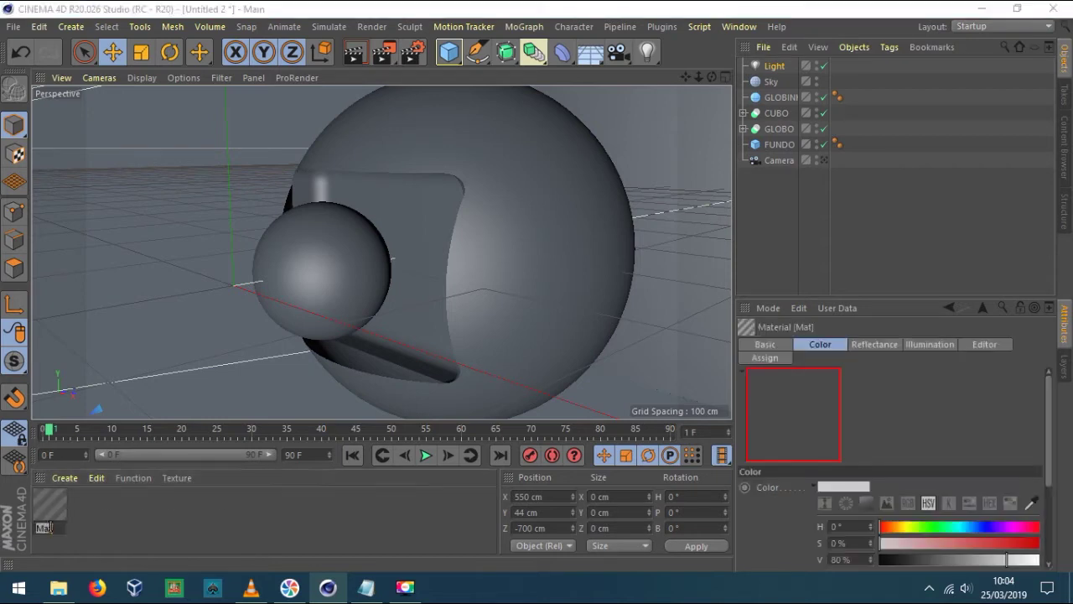
text(Gl)
key(Return)
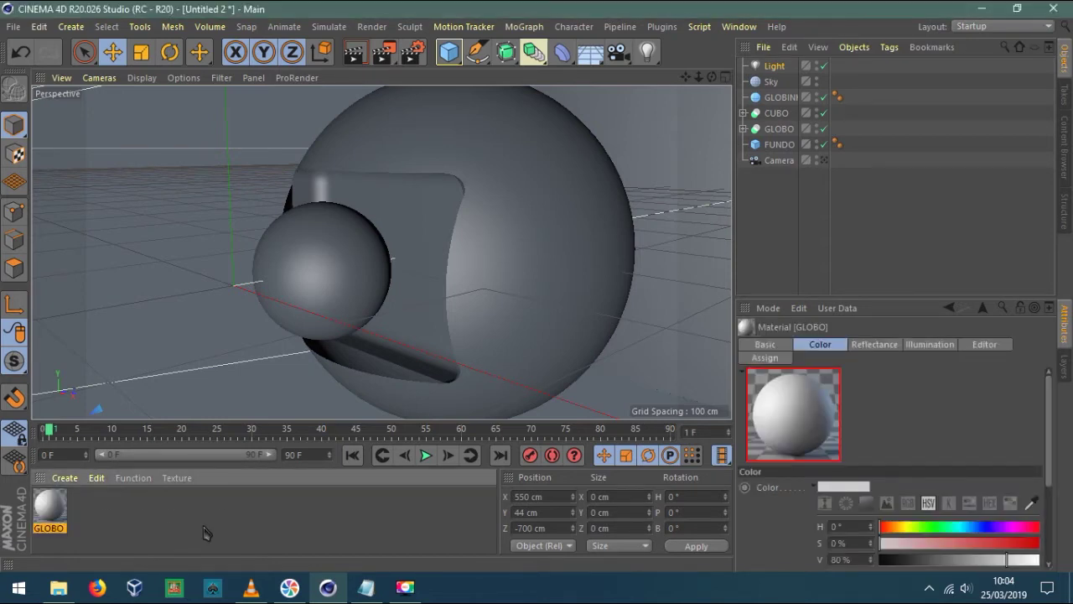
Make GLOBO glass-like: Color and Reflectance off, Transparency on, refraction 0.94; add another material
double_click(46, 506)
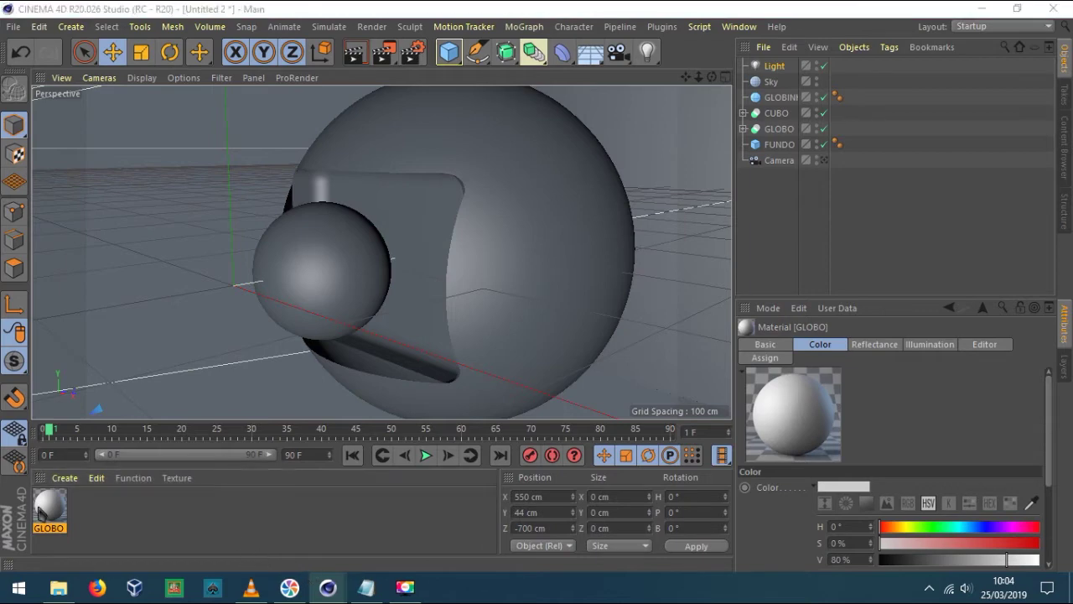
click(318, 220)
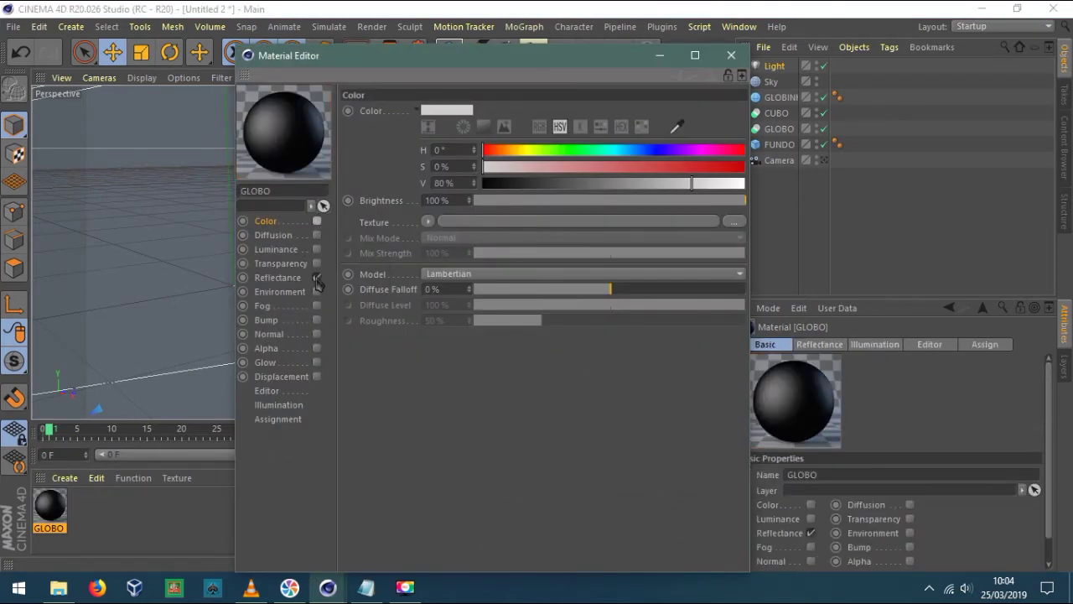
click(317, 278)
click(317, 263)
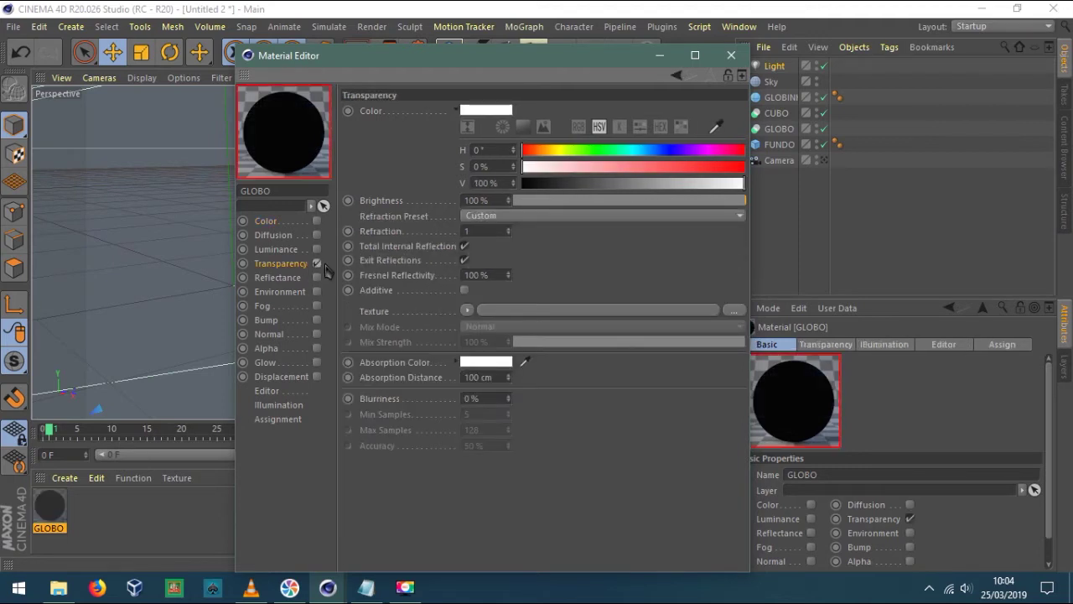
click(490, 230)
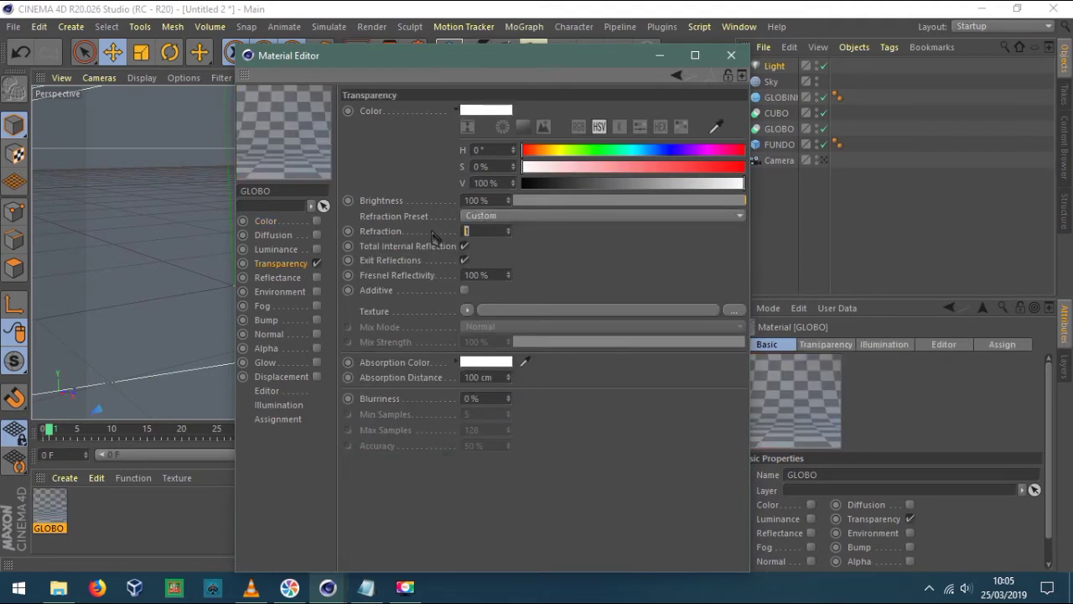
text(0.94)
key(Return)
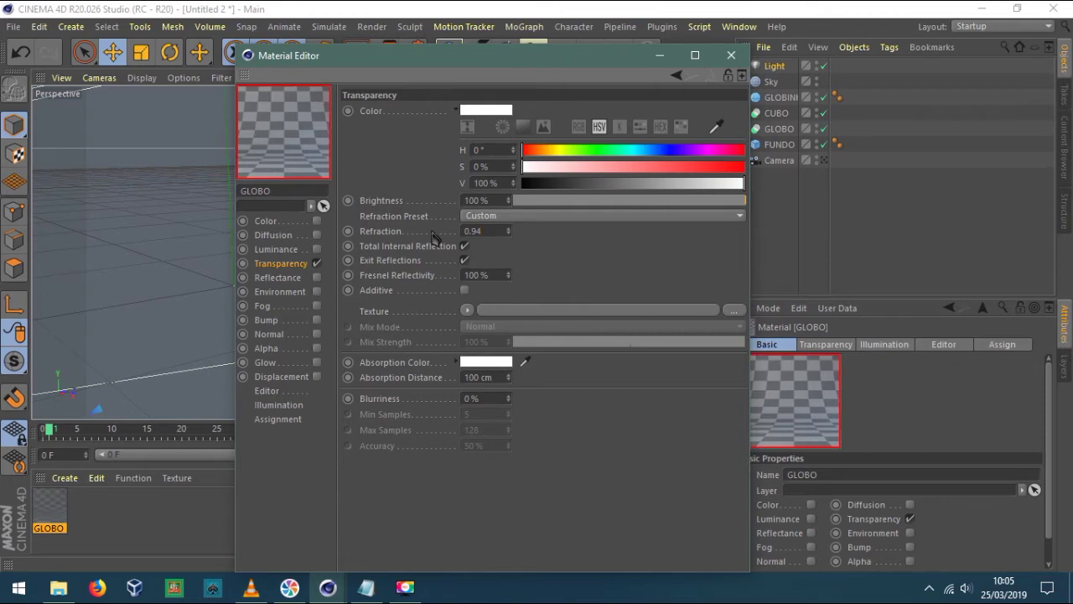
click(731, 55)
double_click(141, 519)
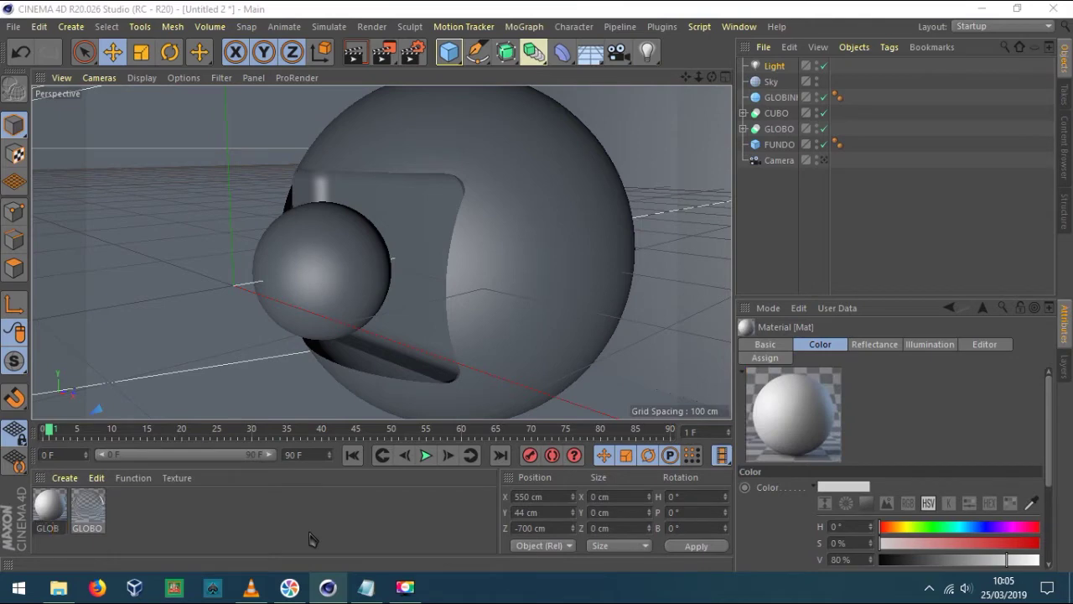
Name the material GLOBINHO, turn Color off and Transparency on with refraction 0.89
key(Return)
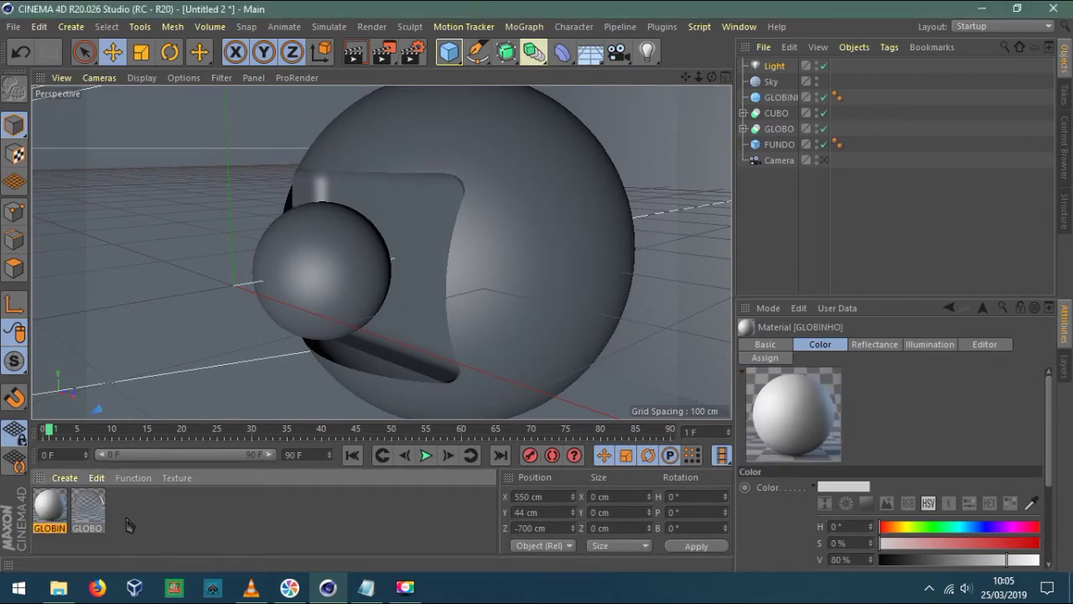
double_click(51, 510)
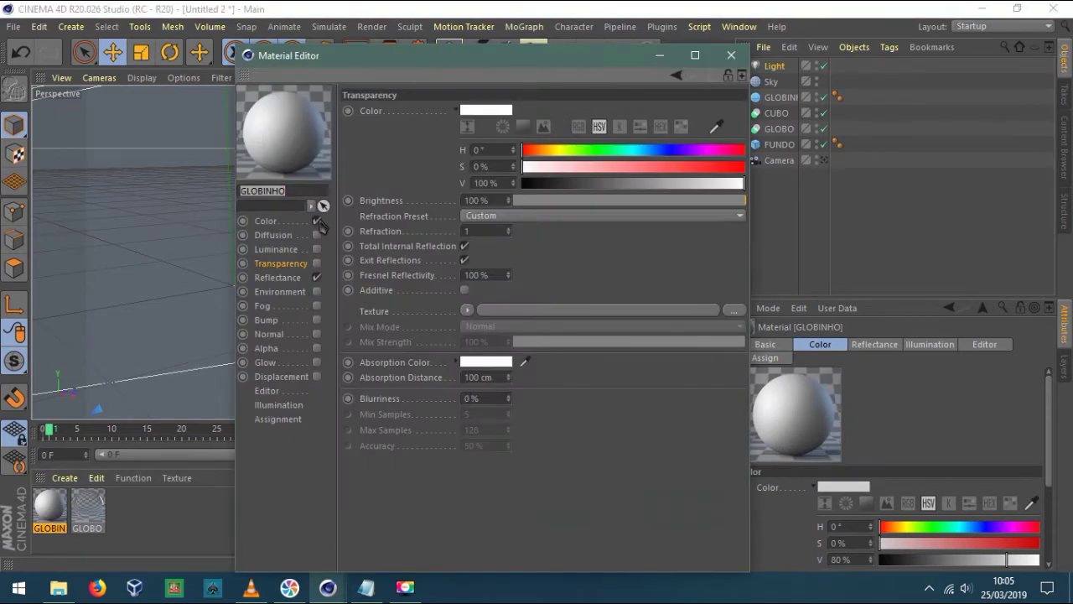
click(316, 221)
click(316, 263)
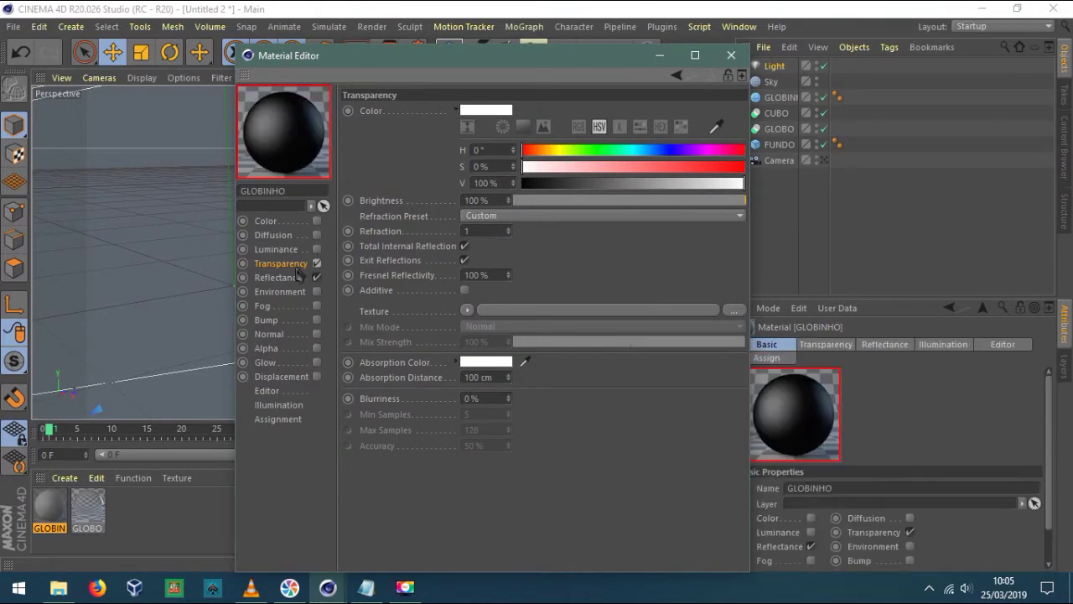
text(0.8)
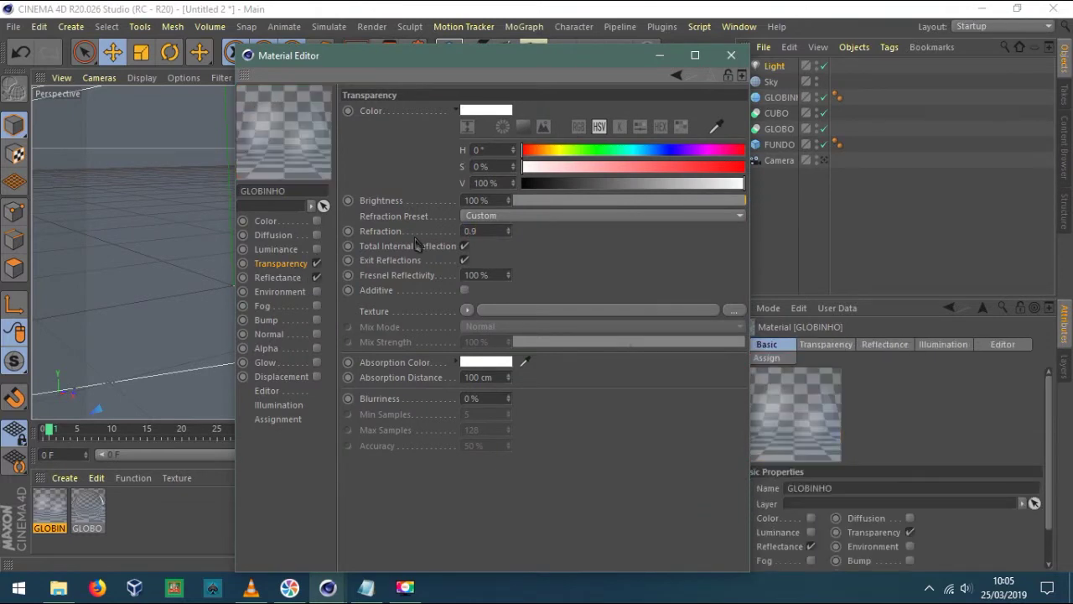
text(9)
key(Return)
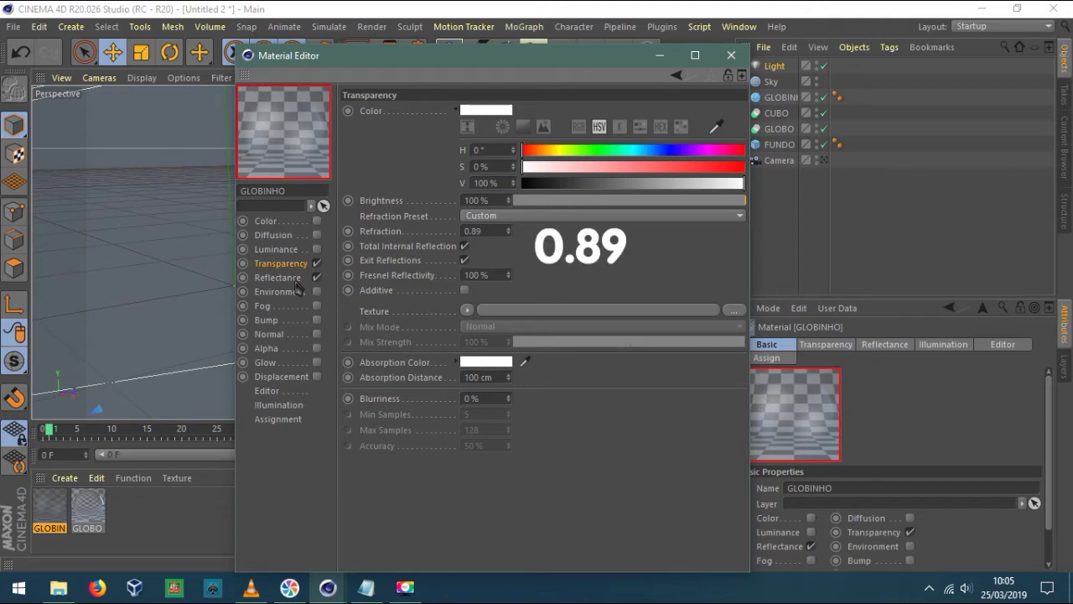
Set GLOBINHO's default specular to Metal attenuation with 20% width and 4% inner width
click(289, 278)
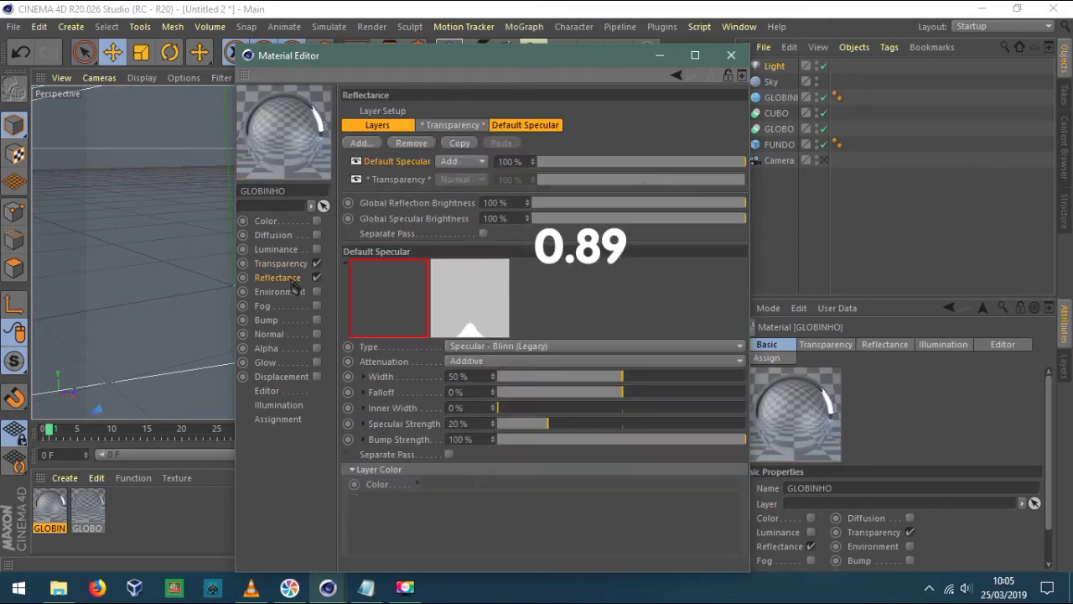
click(520, 128)
click(508, 253)
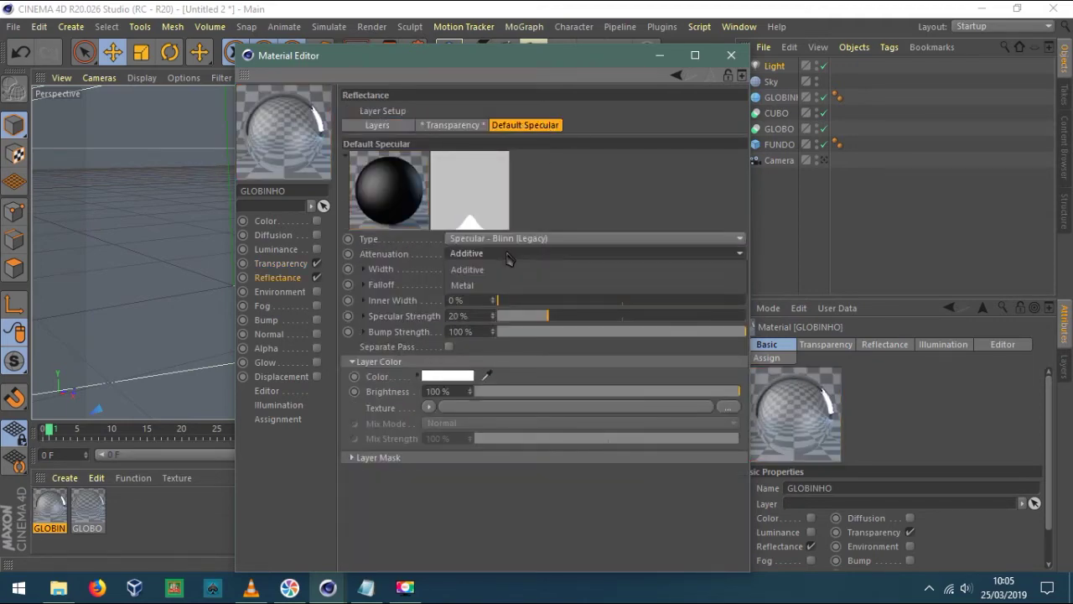
click(469, 286)
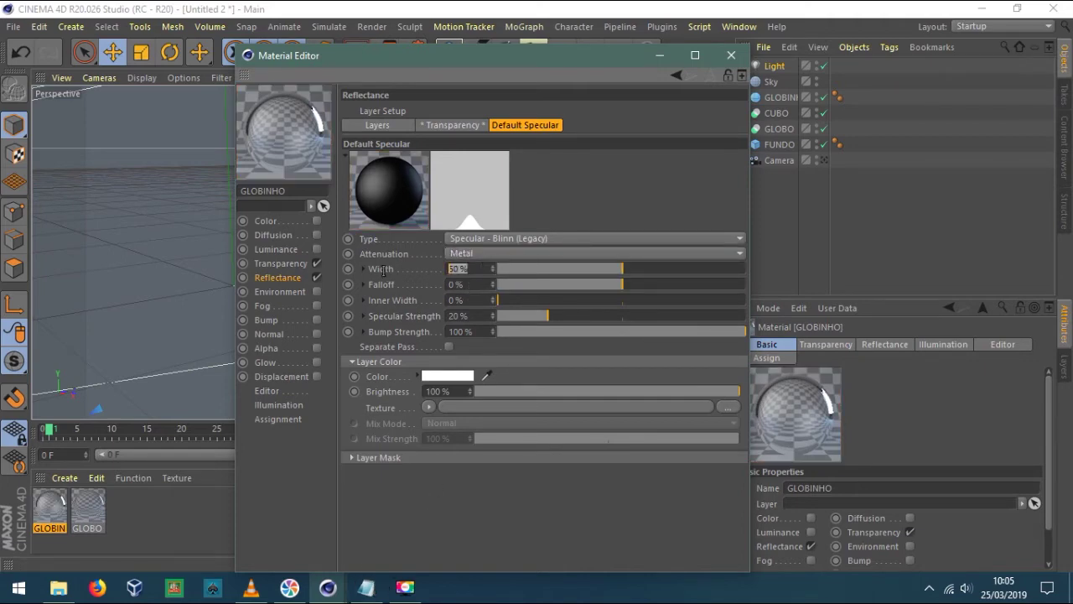
text(4)
key(Return)
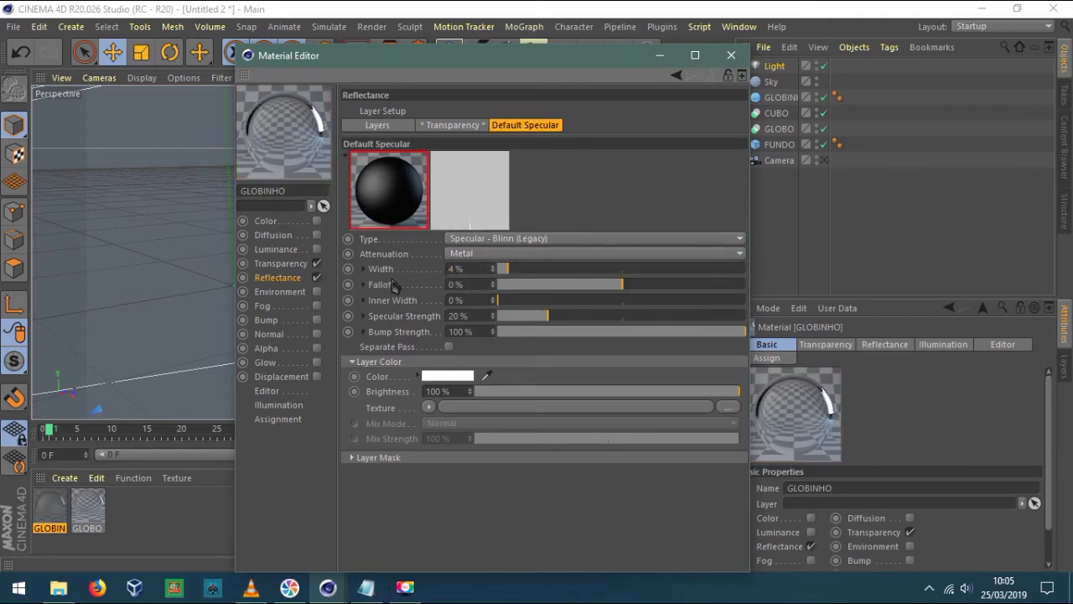
text(20)
key(Return)
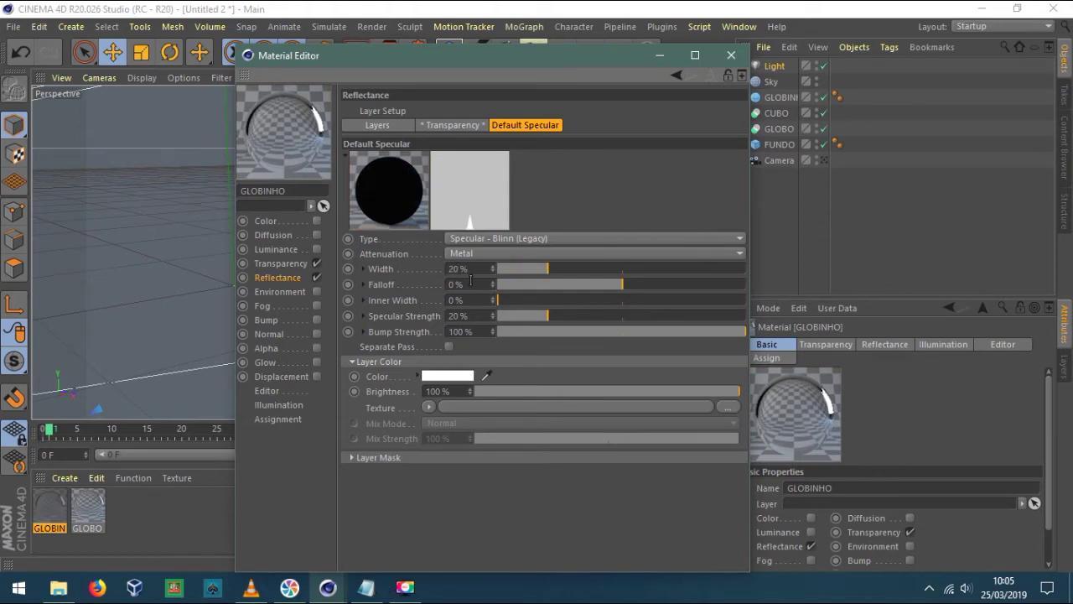
text(4)
key(Return)
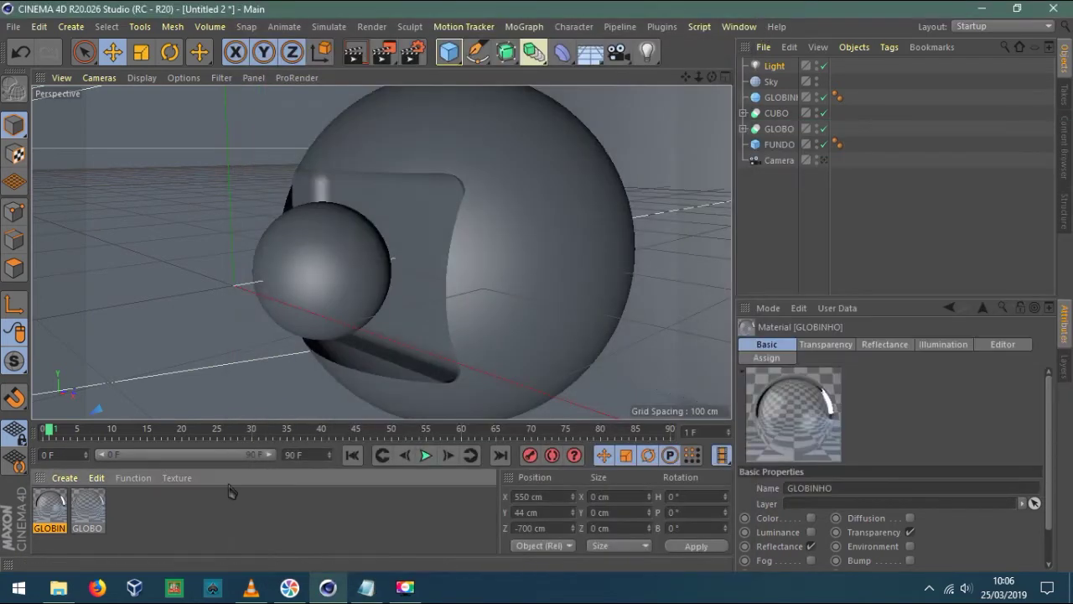
Create a material, then delete it as unwanted
double_click(186, 518)
double_click(52, 507)
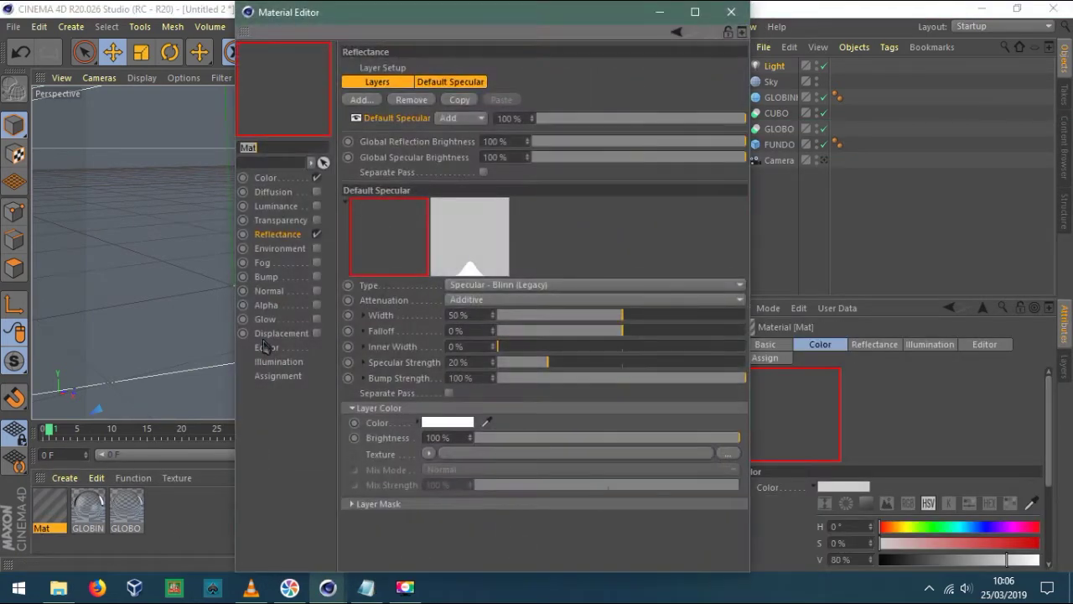
click(732, 12)
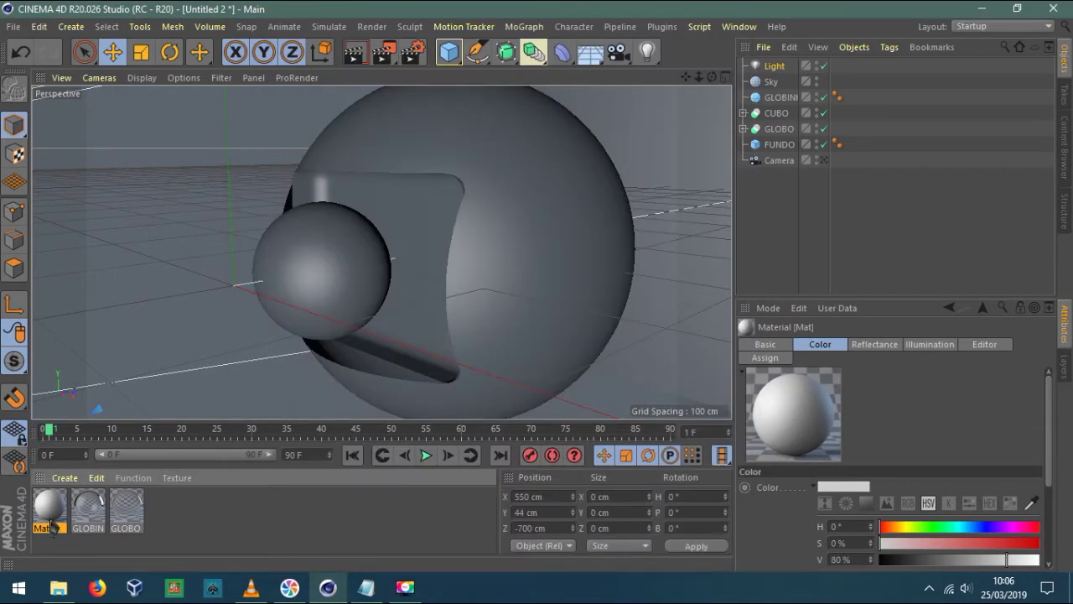
key(Delete)
Create a new material named CUBO and open its settings
double_click(132, 522)
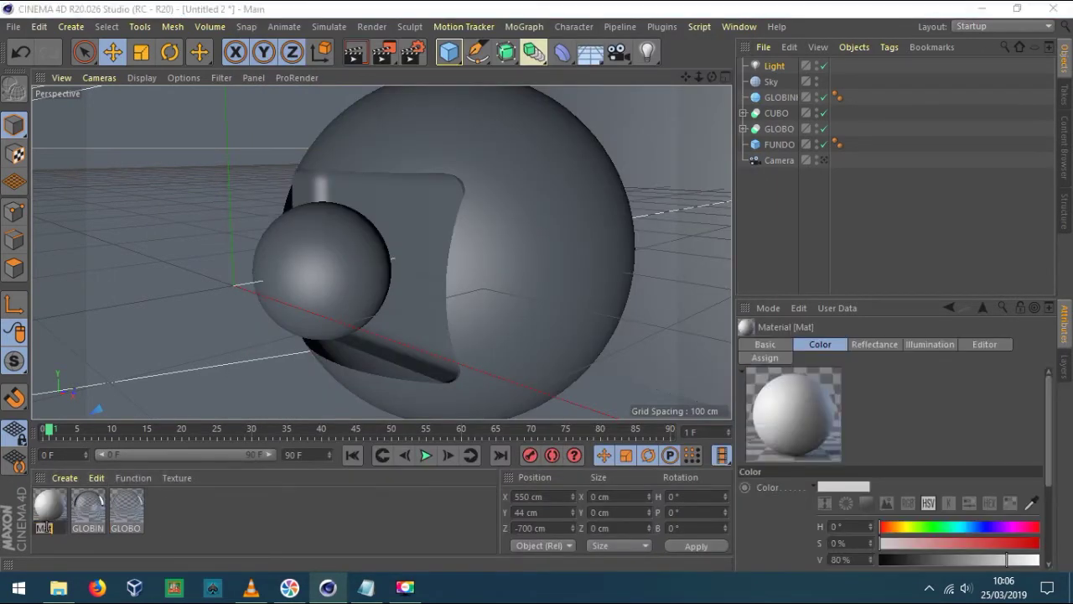
click(49, 528)
text(CUBO)
key(Return)
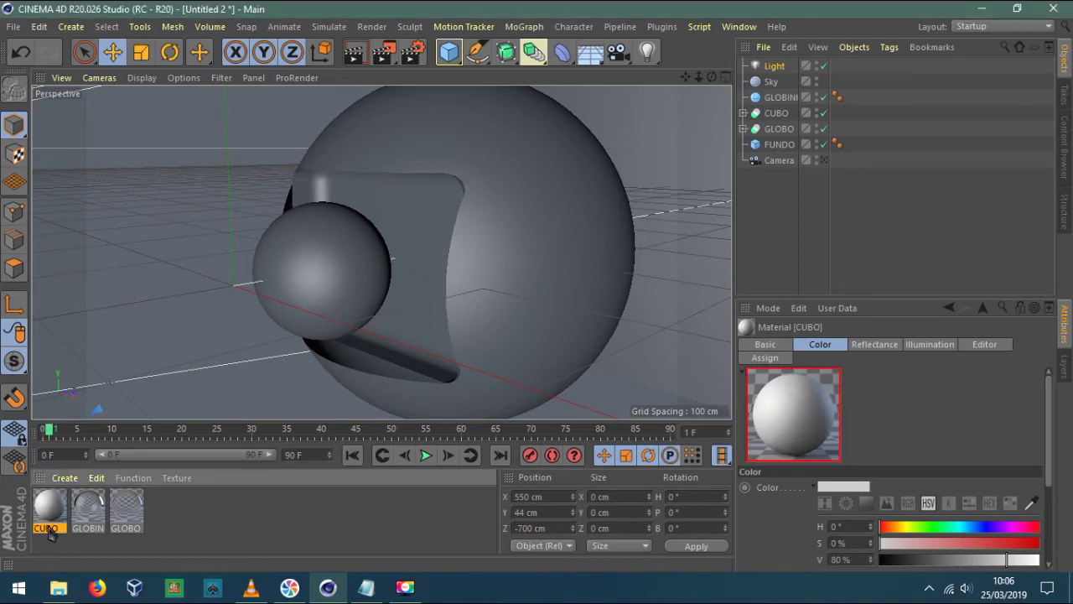
double_click(51, 506)
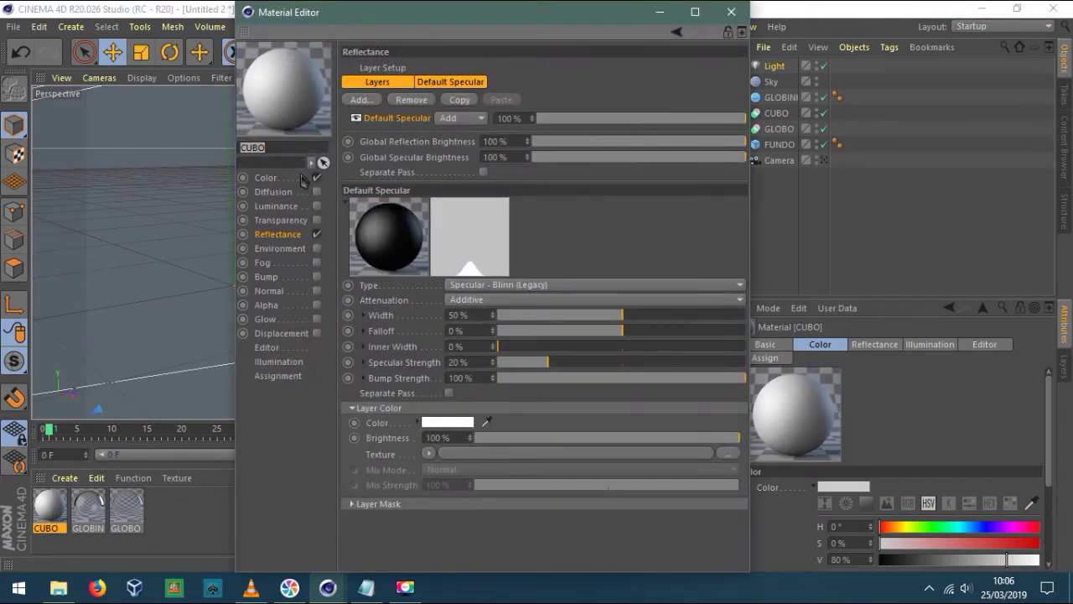
Make CUBO transparency-only with refraction 0.88, then add another blank material
click(317, 177)
click(316, 234)
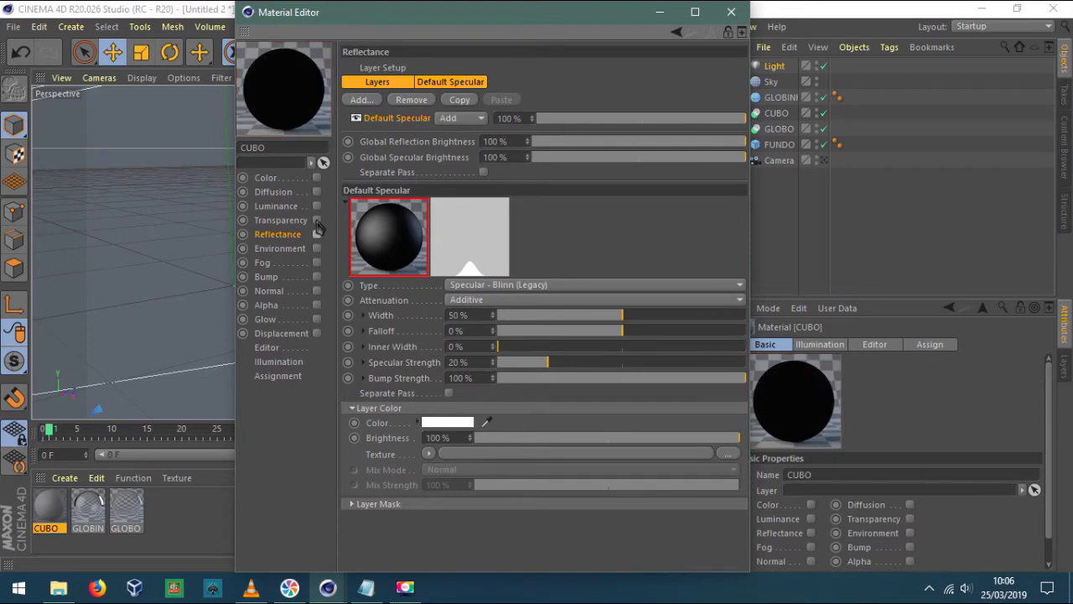
click(316, 220)
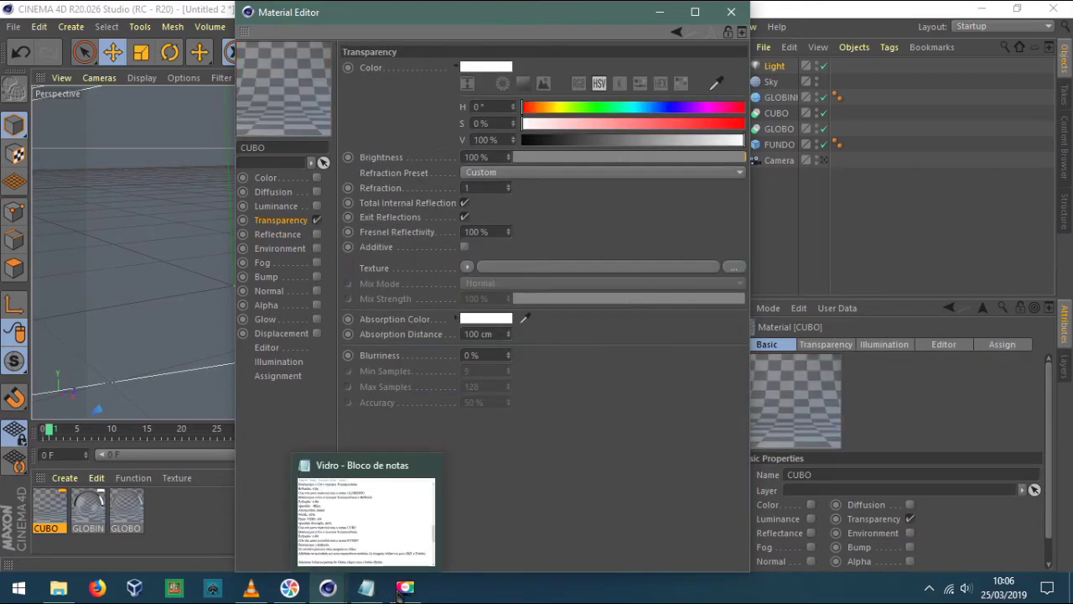
click(474, 172)
click(447, 193)
click(470, 188)
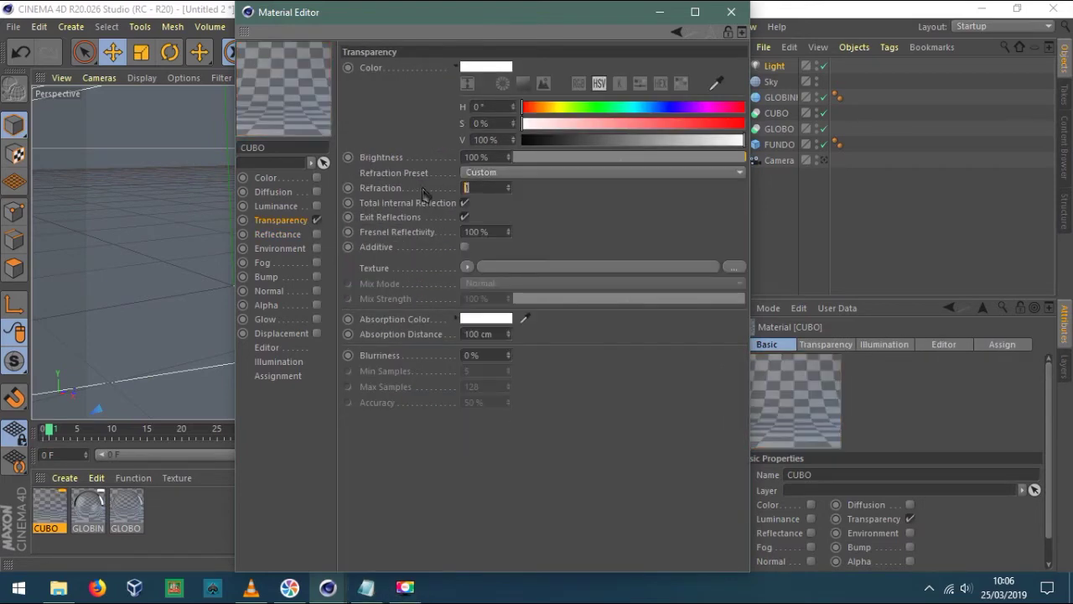
text(0.88)
key(Return)
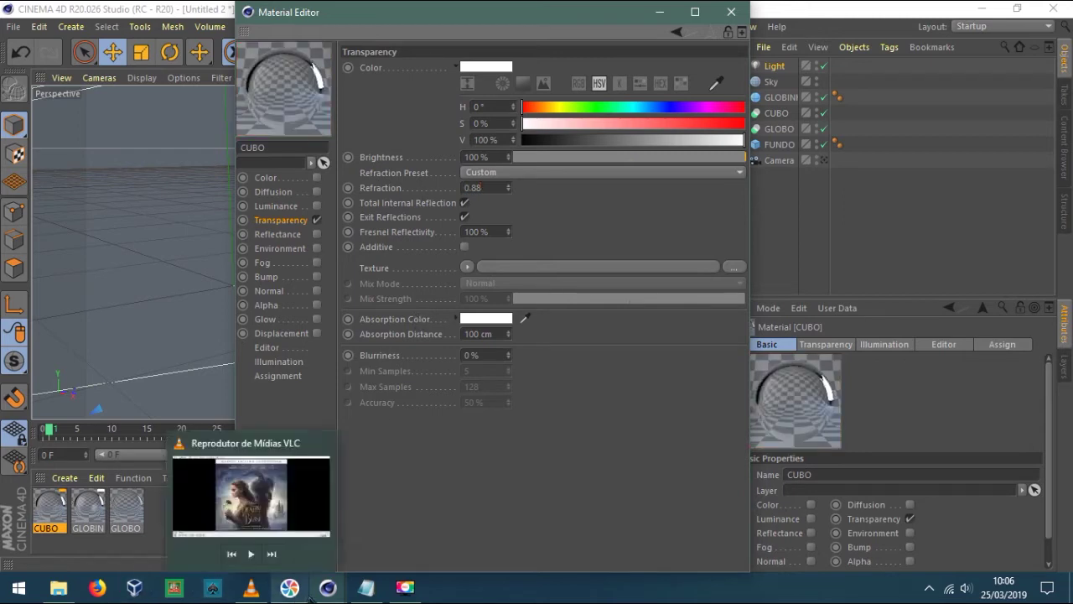
double_click(247, 520)
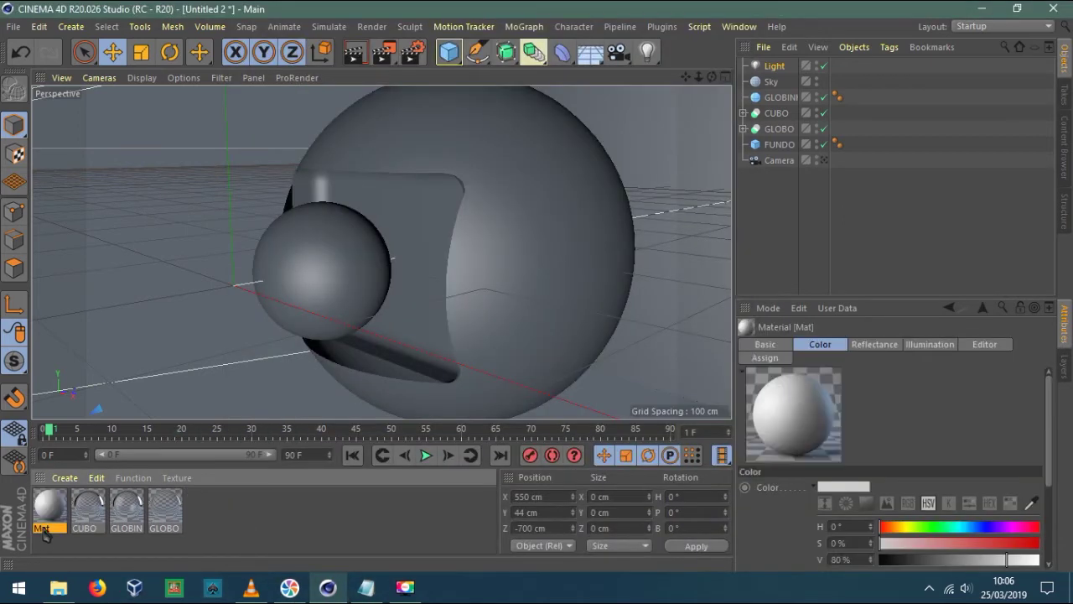
Rename the new material FUNDO and turn its Reflectance off
double_click(43, 528)
text(FUNDO)
key(Return)
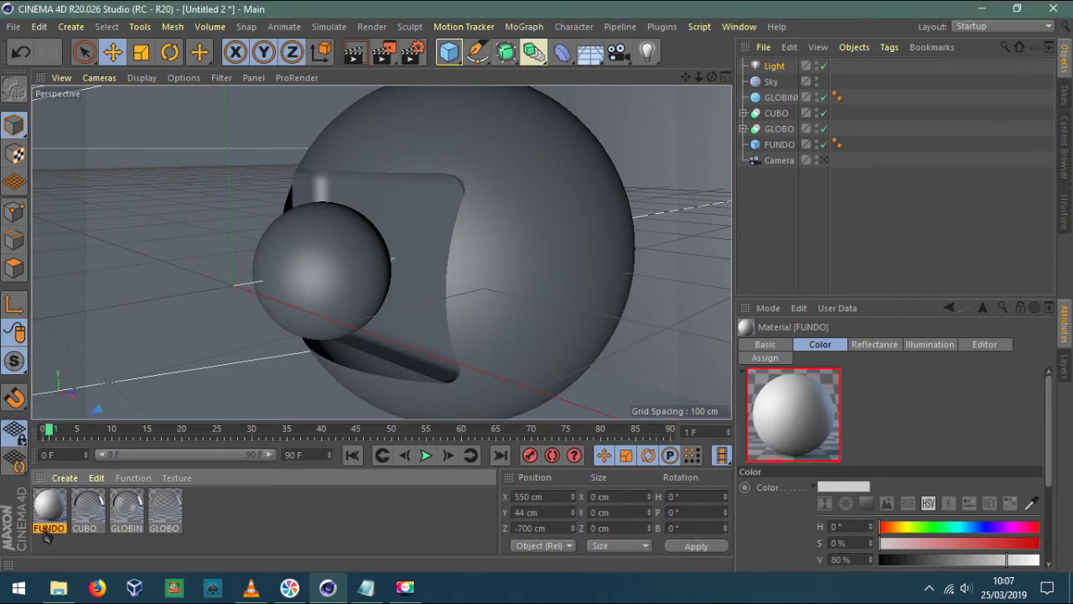
double_click(48, 505)
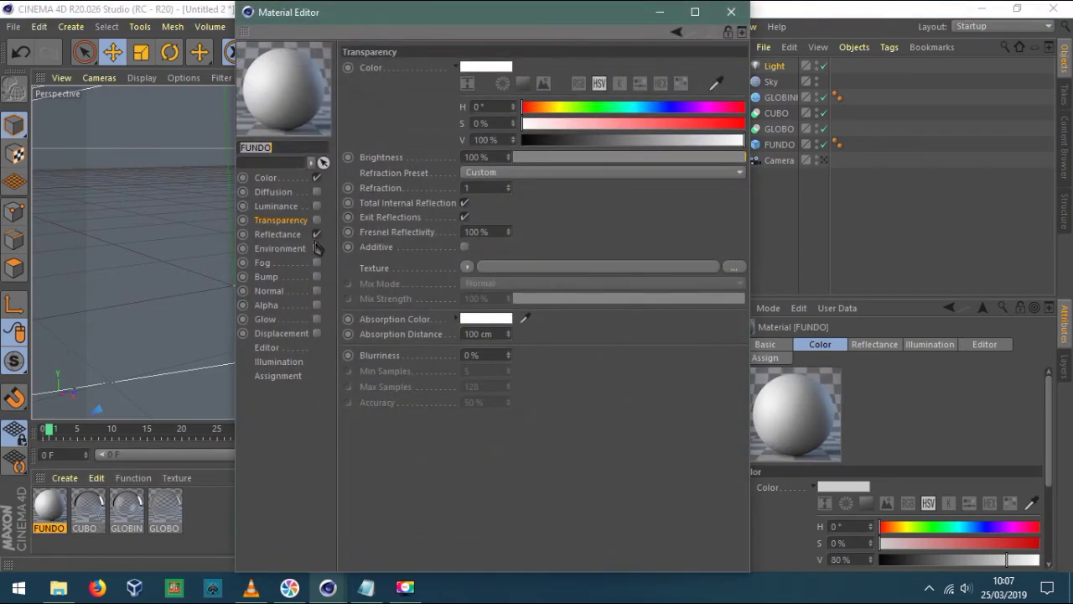
click(316, 235)
Load the beach wallpaper image as FUNDO's colour texture and set brightness to 100%
click(283, 177)
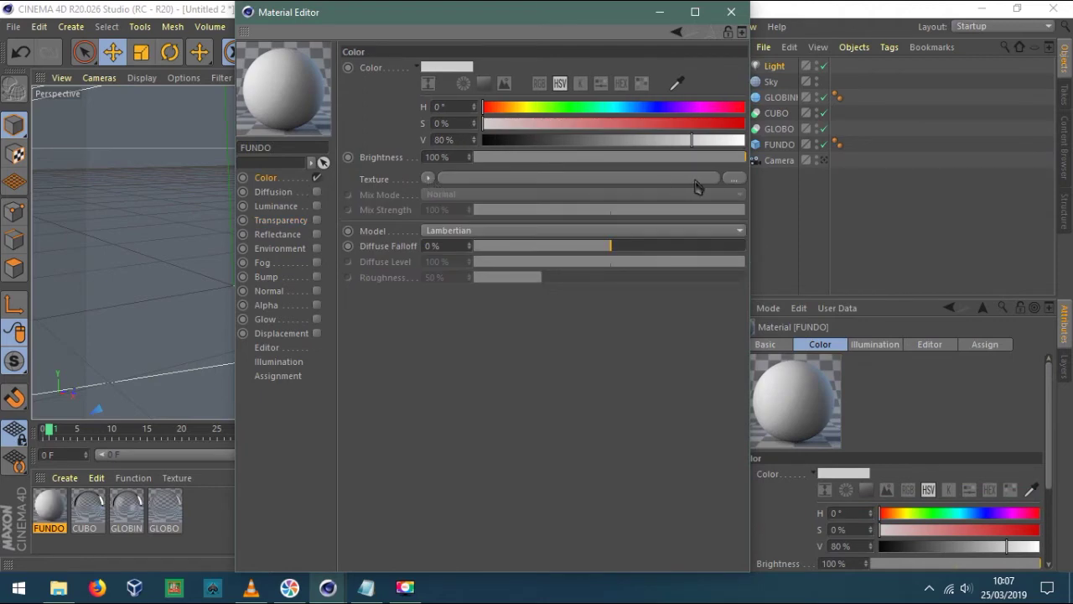
click(726, 182)
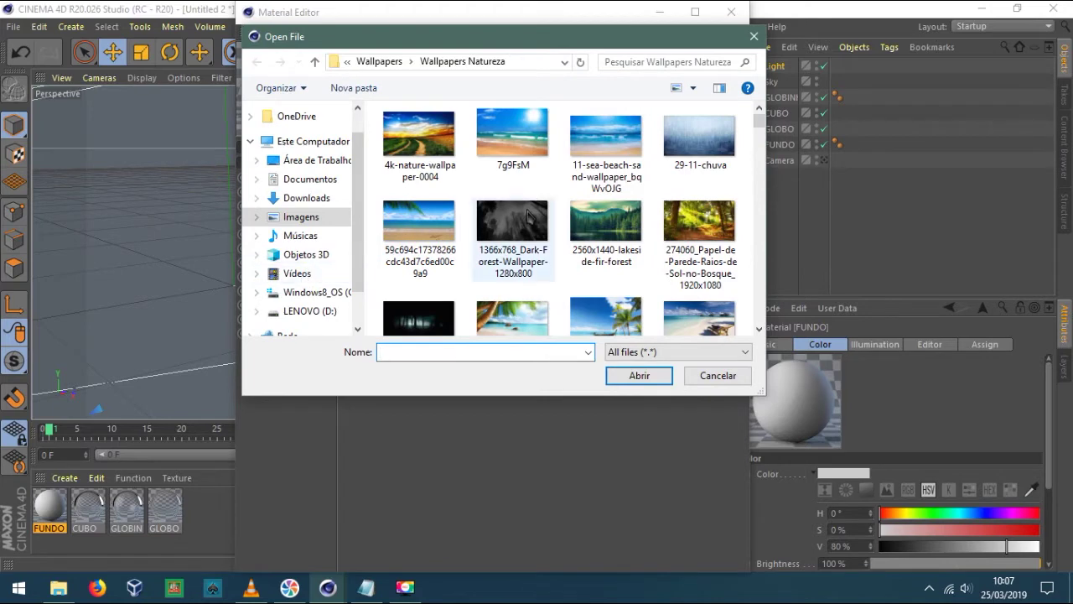
scroll(530, 218, down, 5)
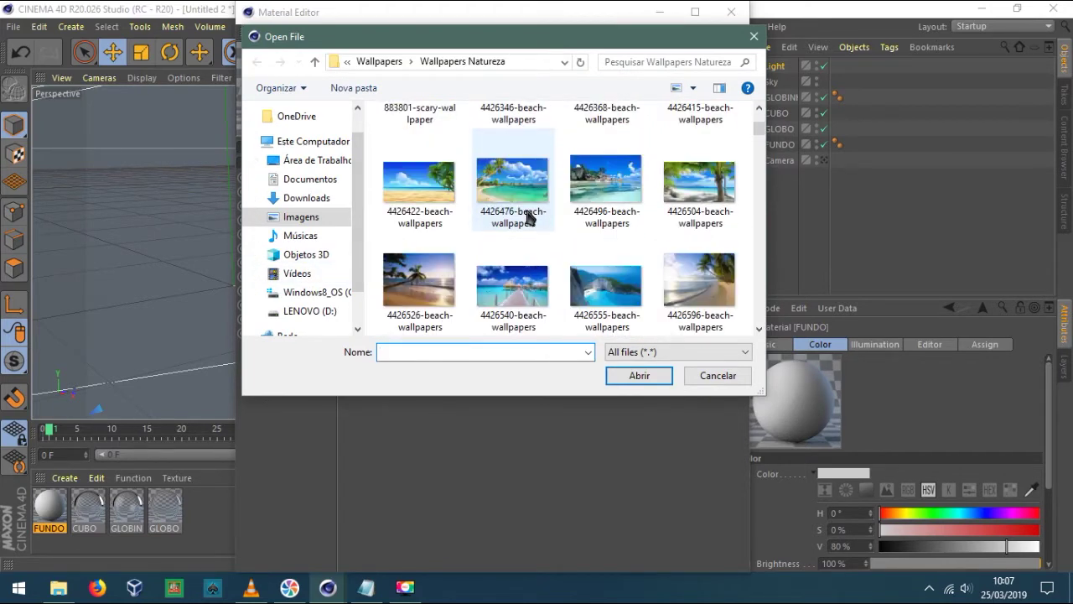
double_click(600, 279)
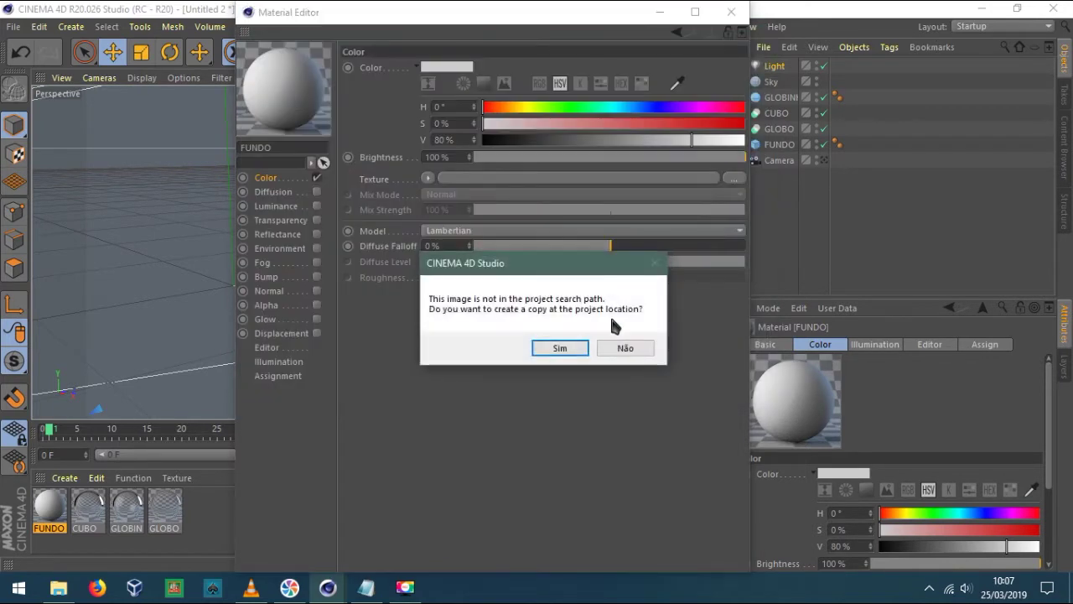
click(623, 348)
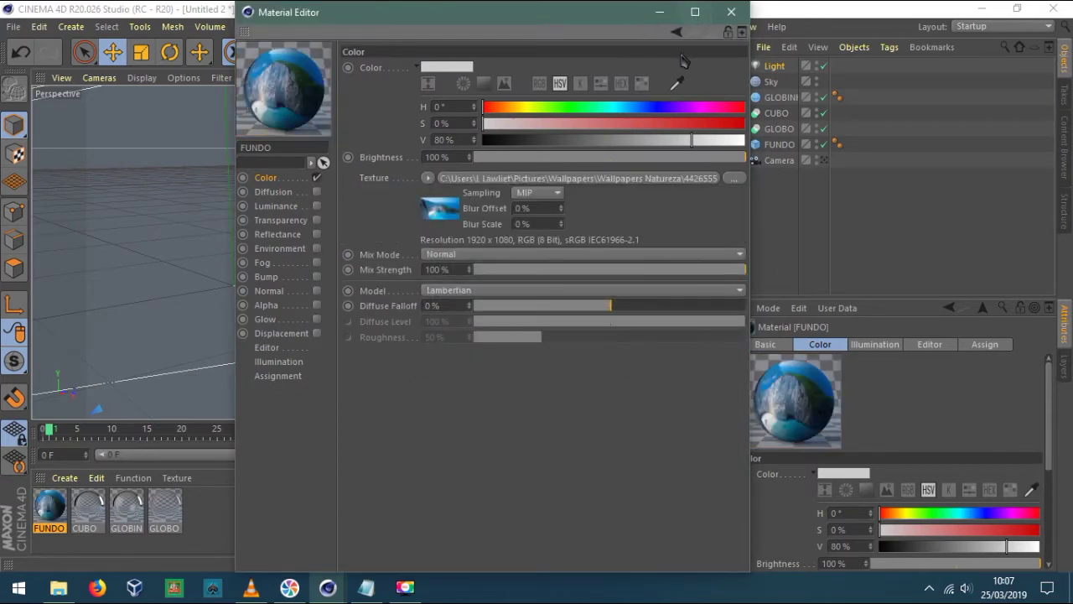
drag(719, 142, 745, 141)
Apply the GLOBO, GLOBINHO, CUBO and FUNDO materials to their matching objects and the Sky
click(731, 11)
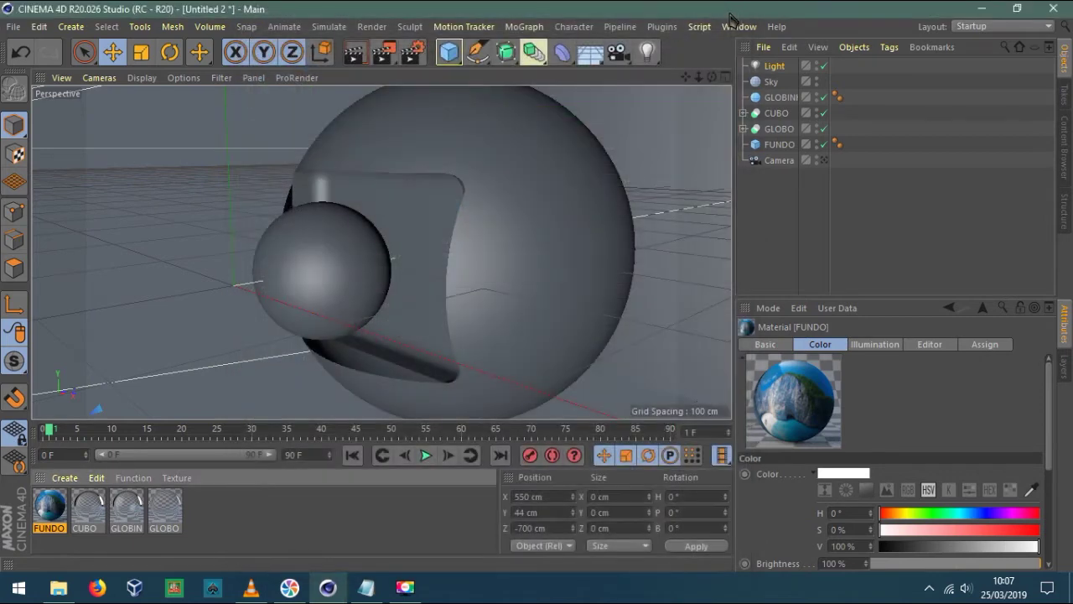
click(176, 513)
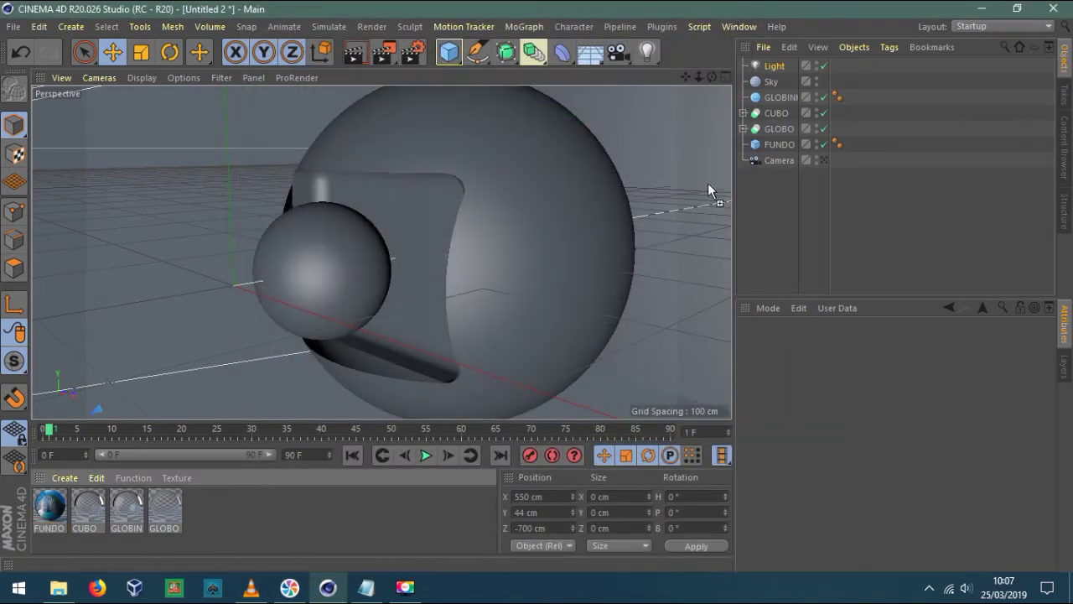
drag(777, 135, 782, 131)
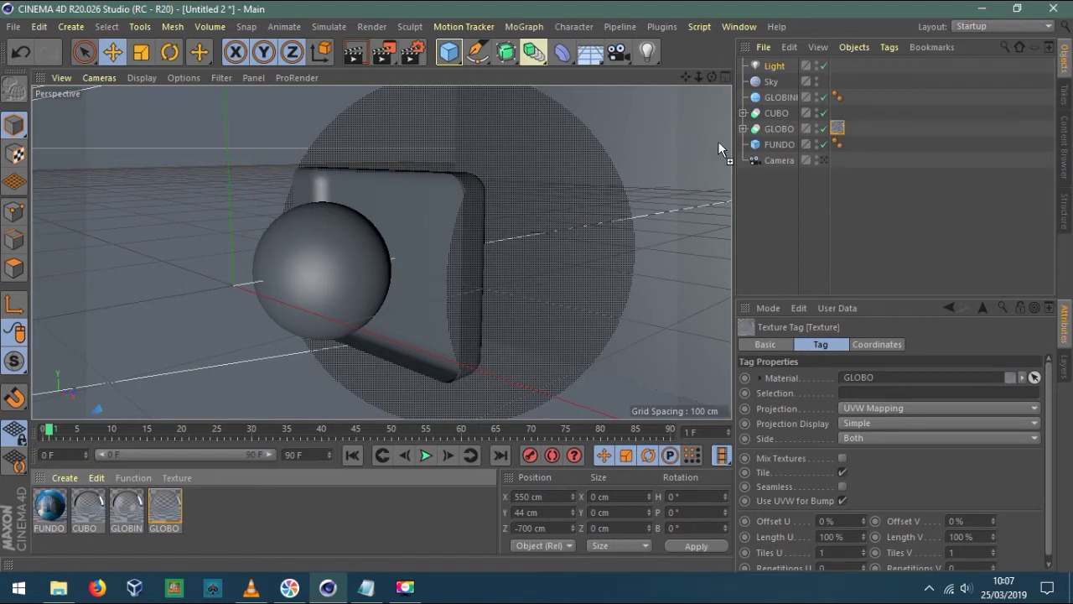
drag(776, 101, 776, 99)
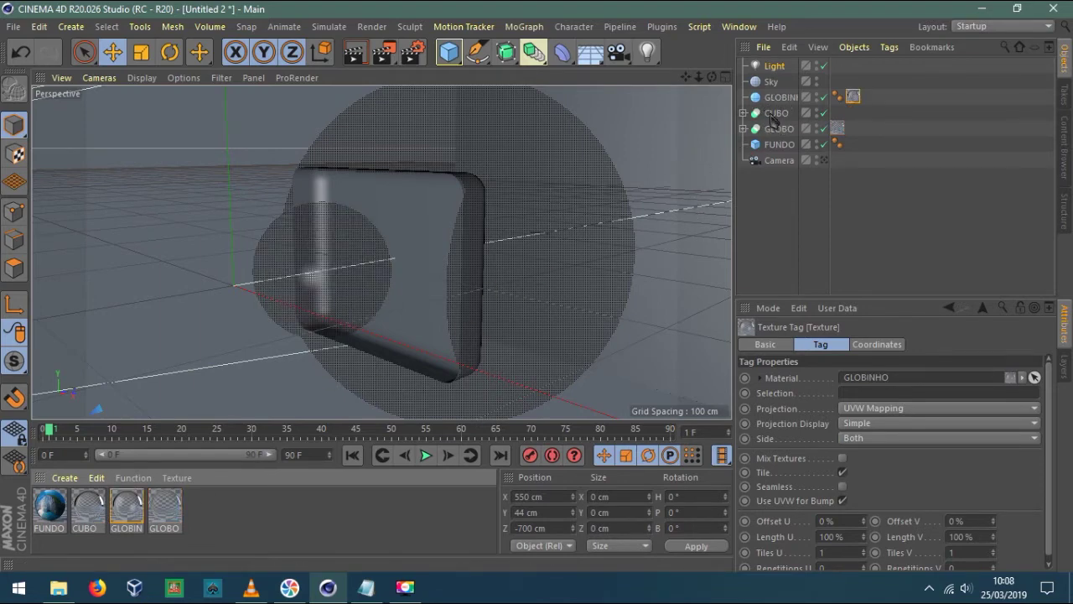
drag(773, 119, 775, 115)
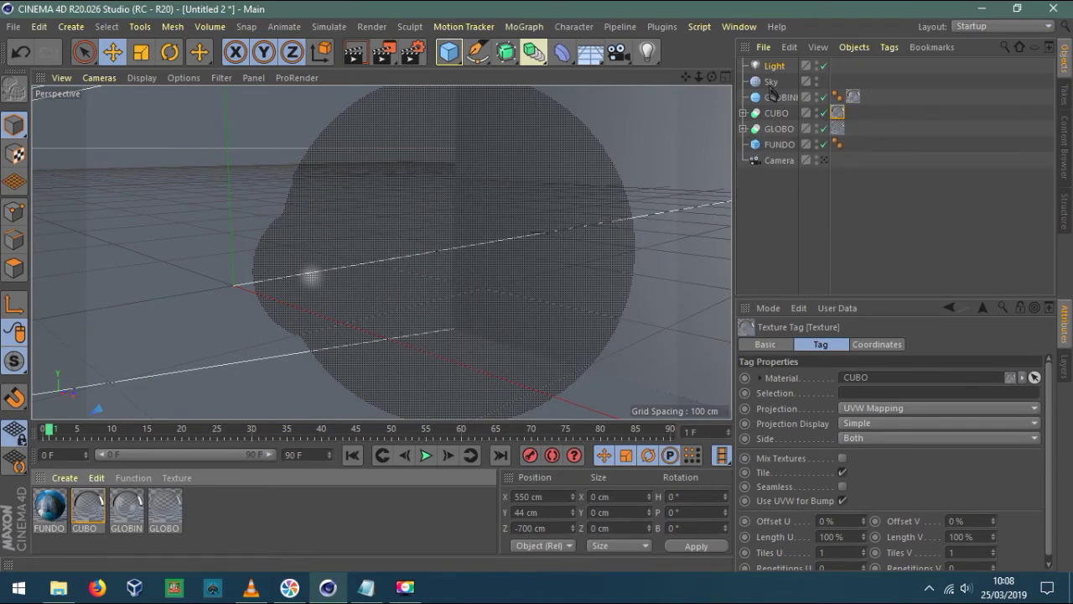
drag(771, 89, 771, 82)
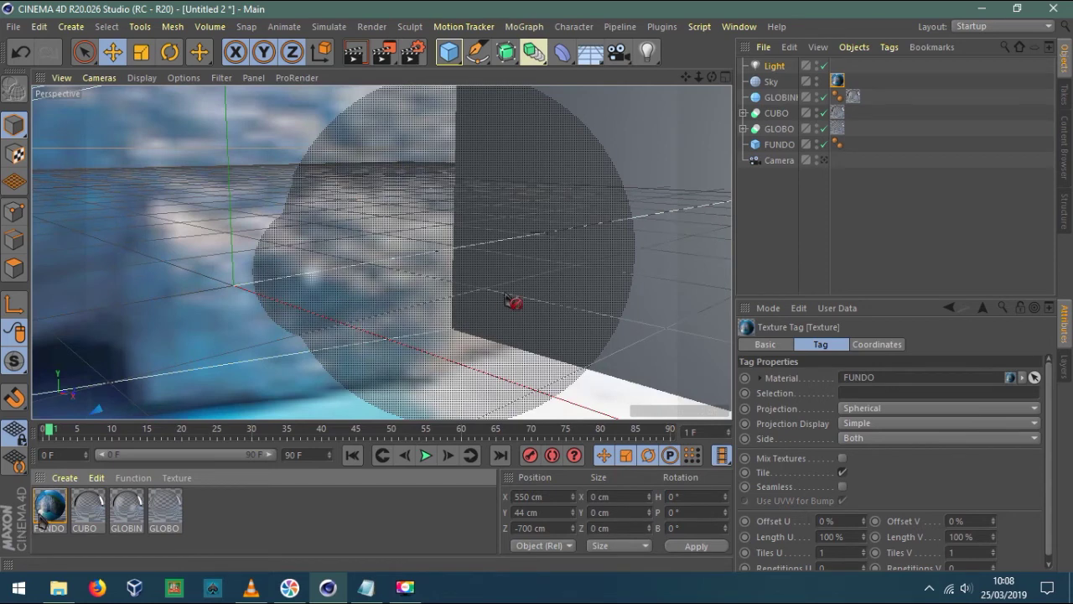
drag(771, 148, 772, 146)
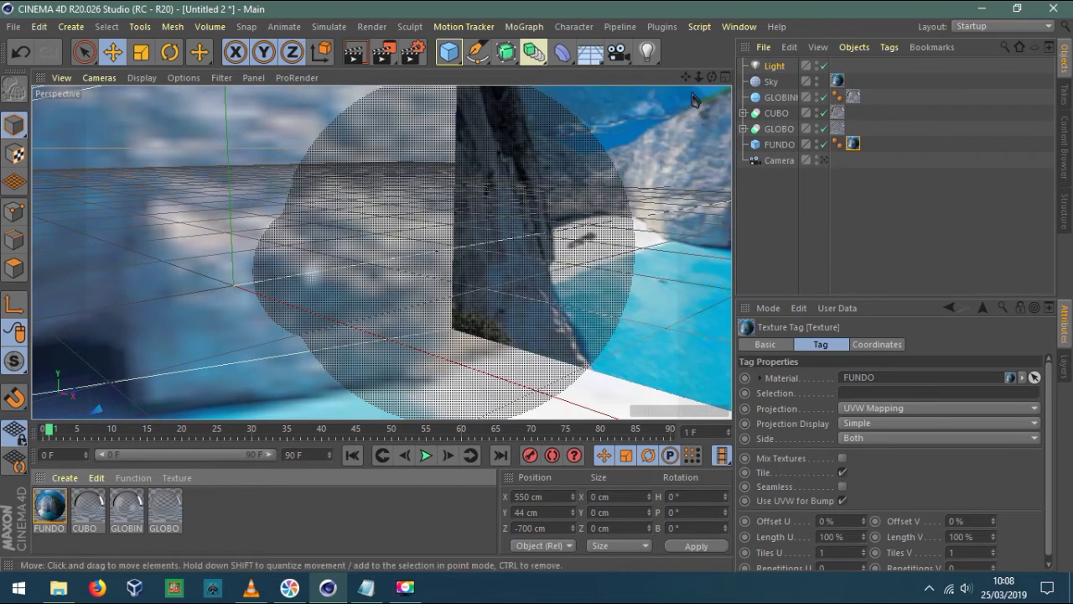
Move Sky below FUNDO in the hierarchy and start moving Light down
mouse_move(712, 77)
mouse_down()
mouse_move(703, 84)
mouse_move(717, 80)
mouse_up()
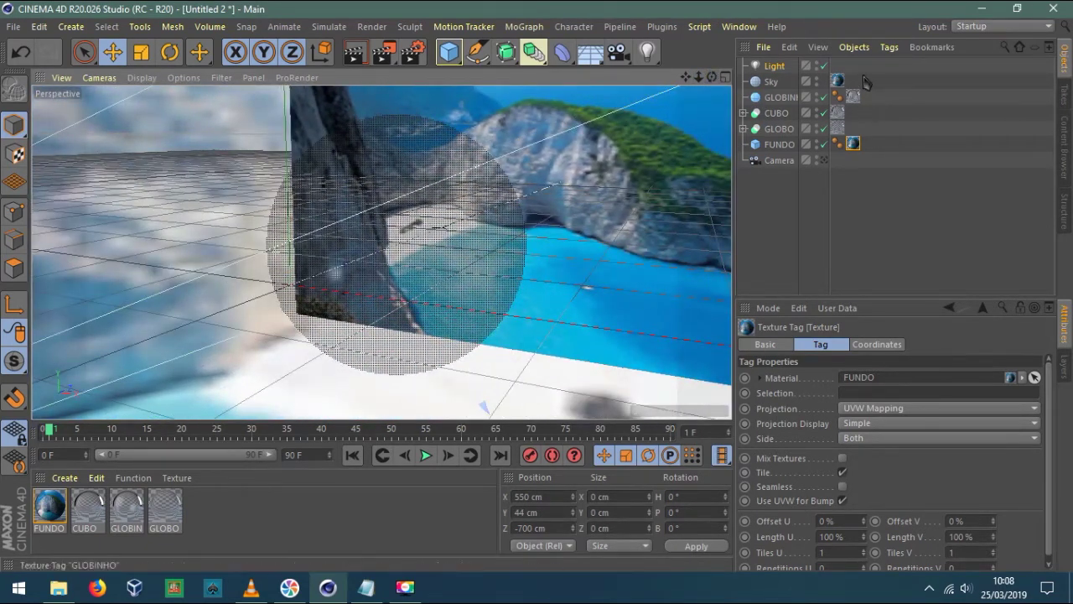
drag(776, 159, 768, 155)
click(743, 81)
Place Light between Sky and Camera, then add Compositing tags to all seven glass objects
click(743, 128)
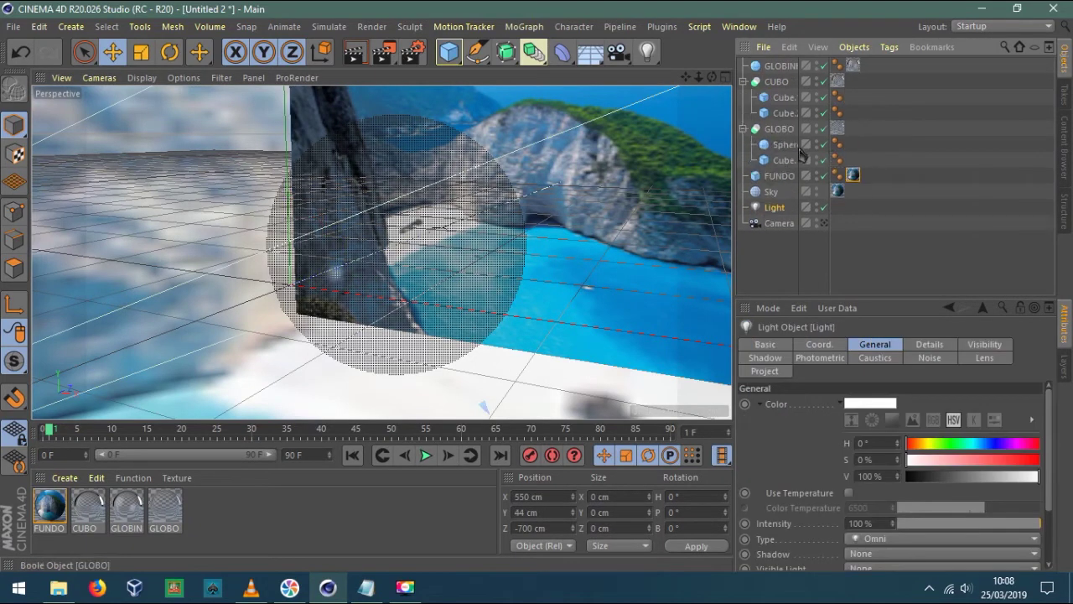
click(787, 159)
shift+click(780, 128)
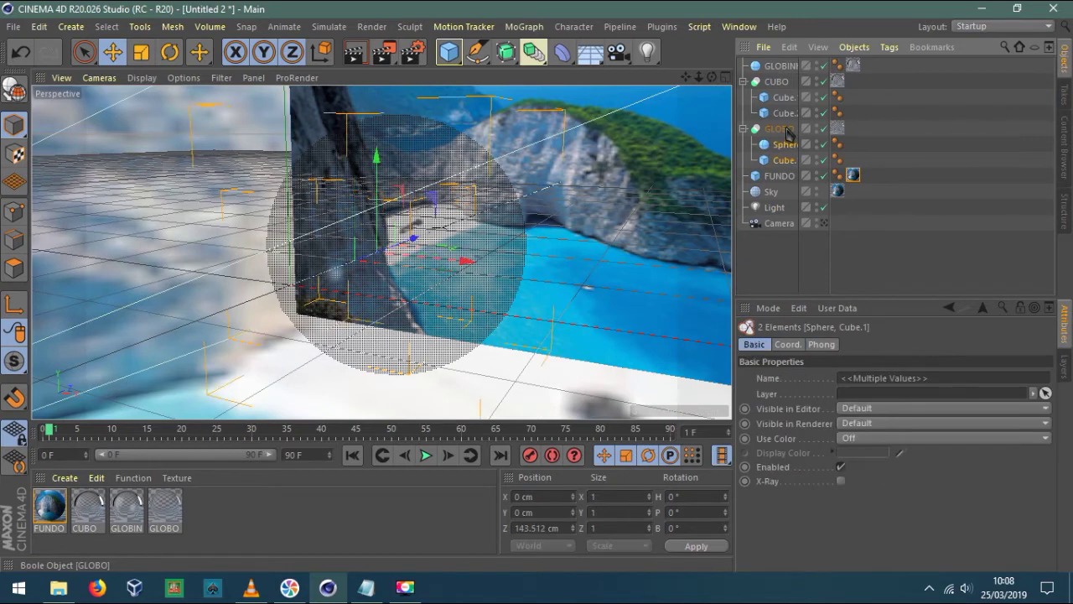
ctrl+click(786, 113)
ctrl+click(786, 97)
ctrl+click(784, 81)
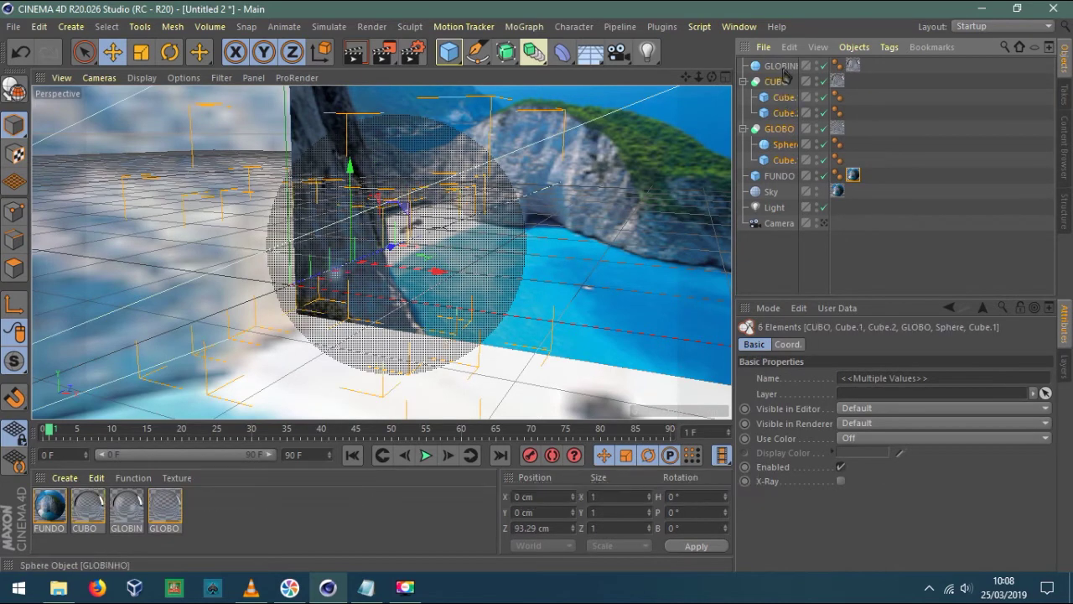
ctrl+click(787, 67)
right_click(789, 72)
mouse_move(839, 20)
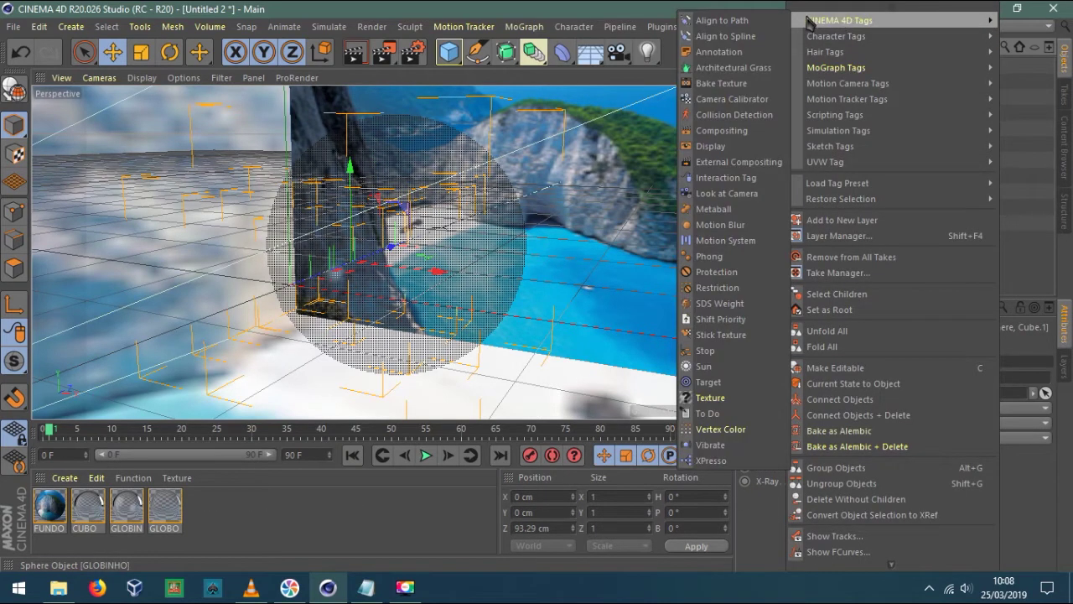
click(721, 130)
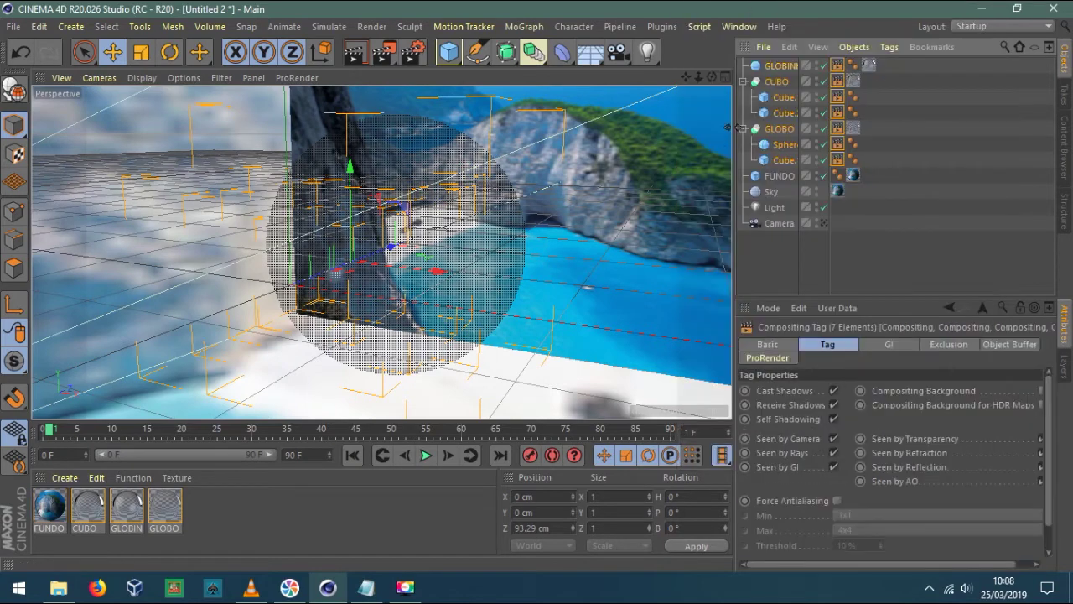
Add the seven glass objects to the tags' Exclusion list and view through the scene camera
click(956, 347)
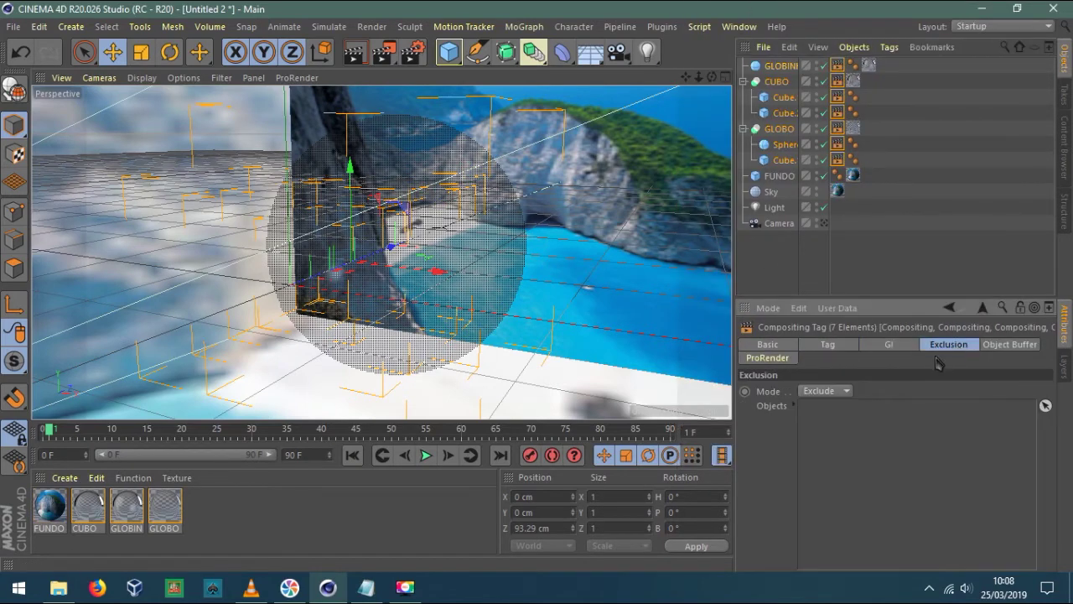
drag(780, 112, 851, 460)
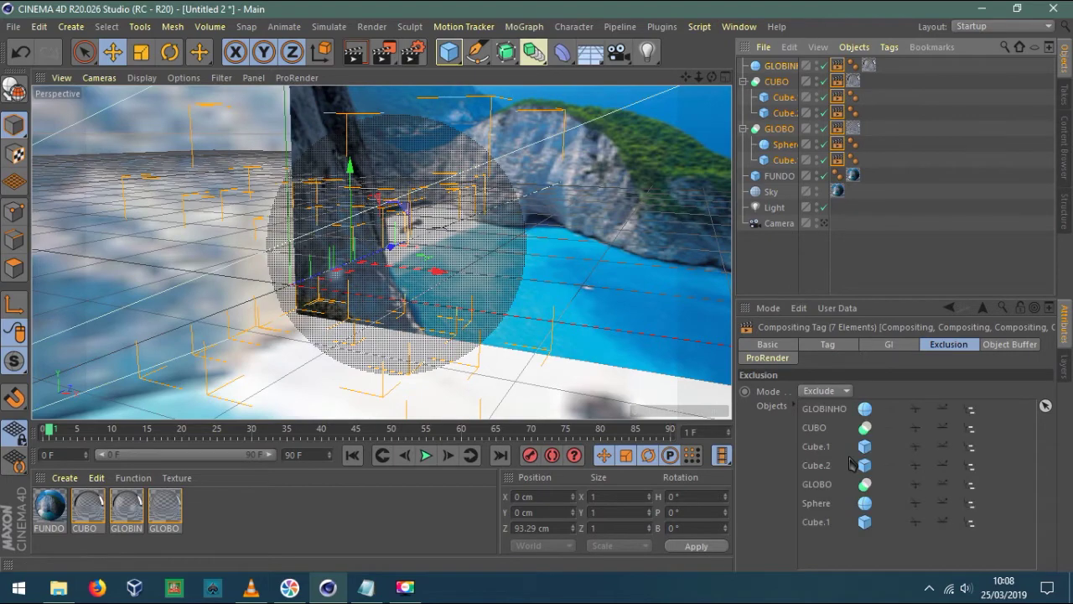
click(823, 223)
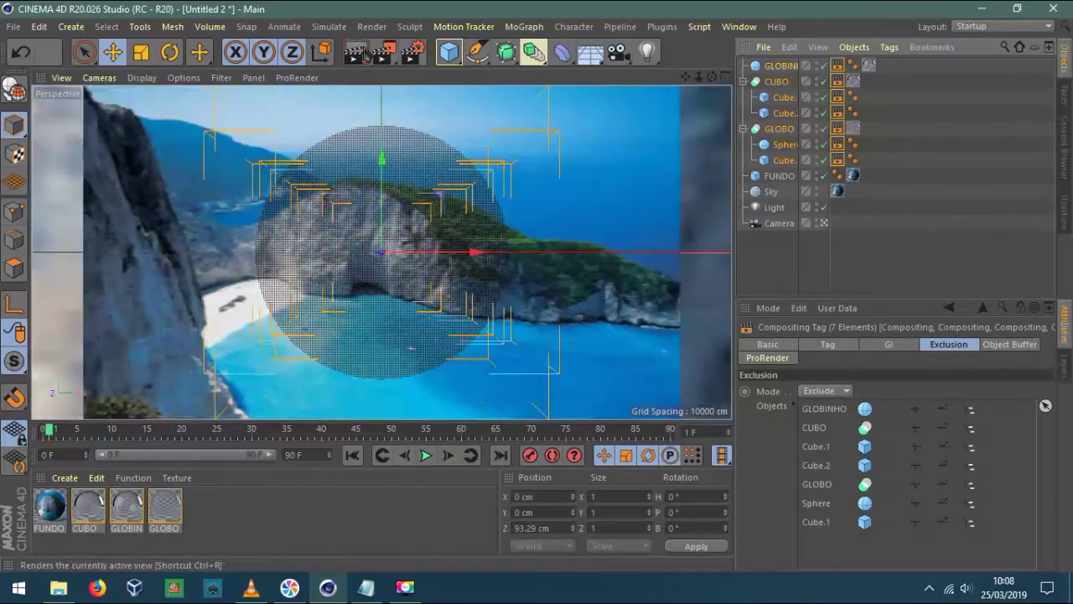
Render a preview of the glass globe from the camera view
click(364, 54)
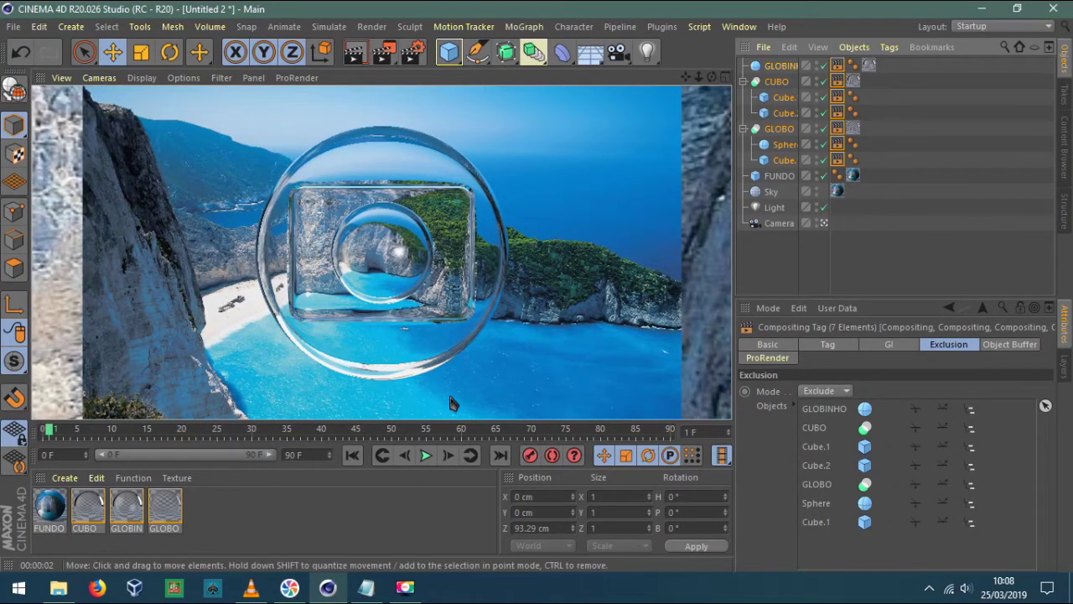
click(785, 276)
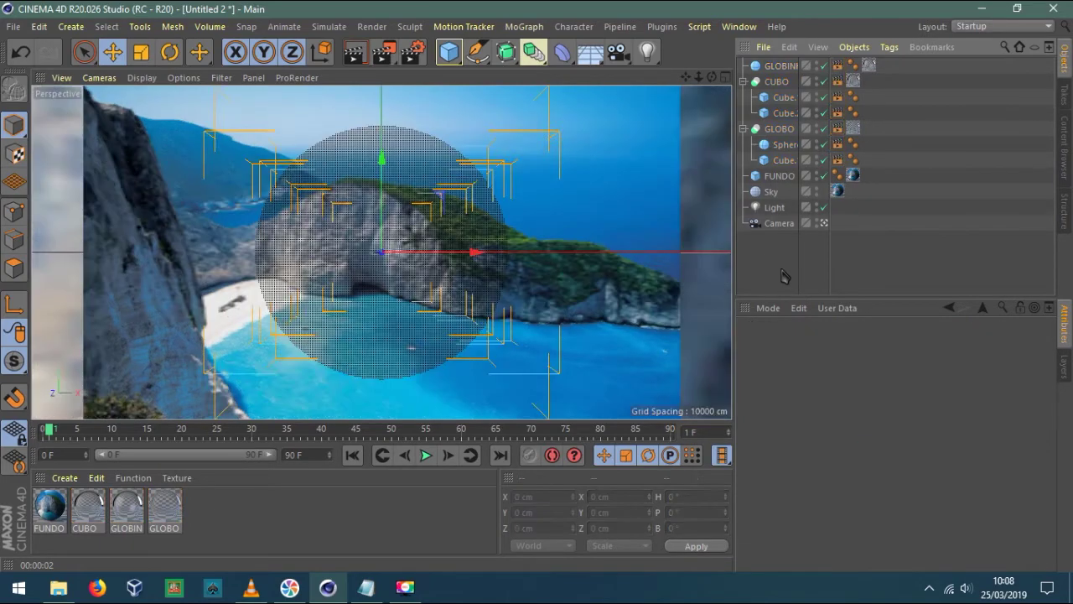
click(826, 223)
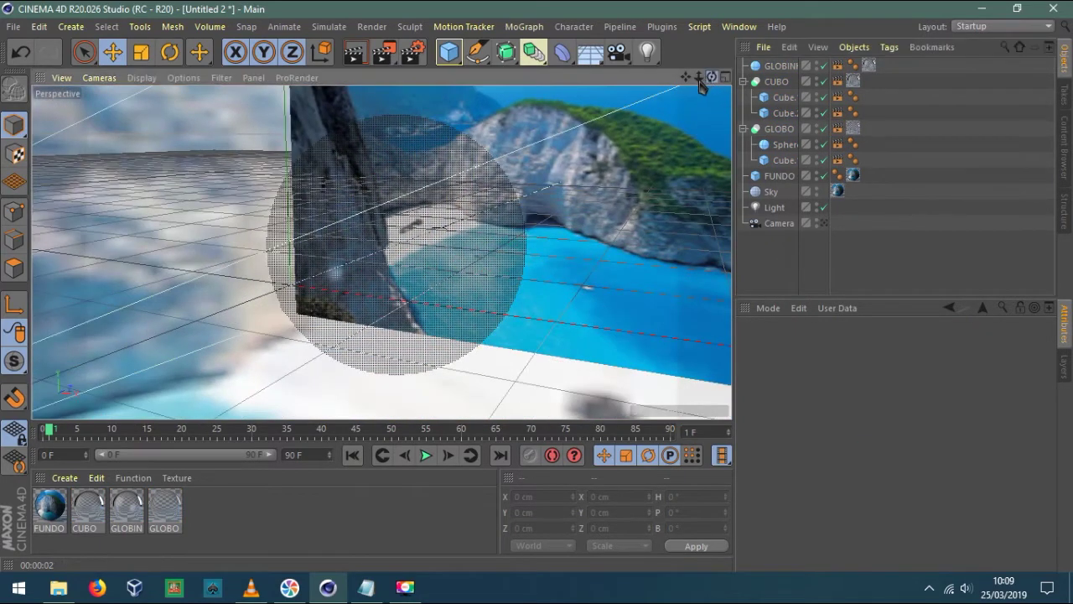
Move the FUNDO backdrop plane along its depth axis
mouse_move(712, 77)
mouse_down()
mouse_move(380, 252)
mouse_move(633, 172)
mouse_up()
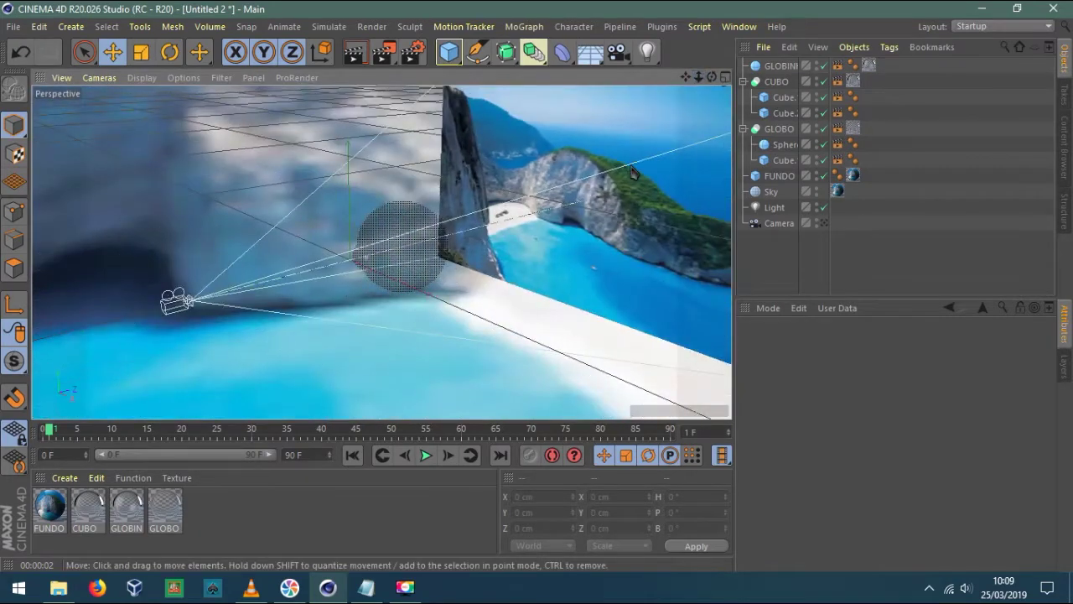
click(633, 172)
drag(631, 199, 562, 222)
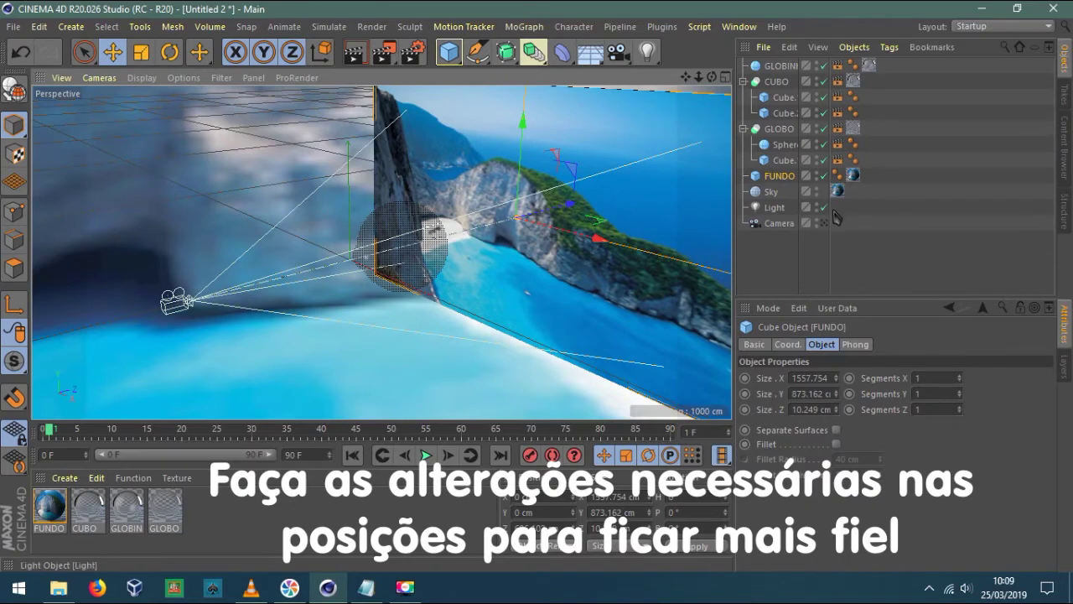
Narrow and shorten the FUNDO plane to about 1274.587 × 707.749 cm, checking through the camera
click(825, 224)
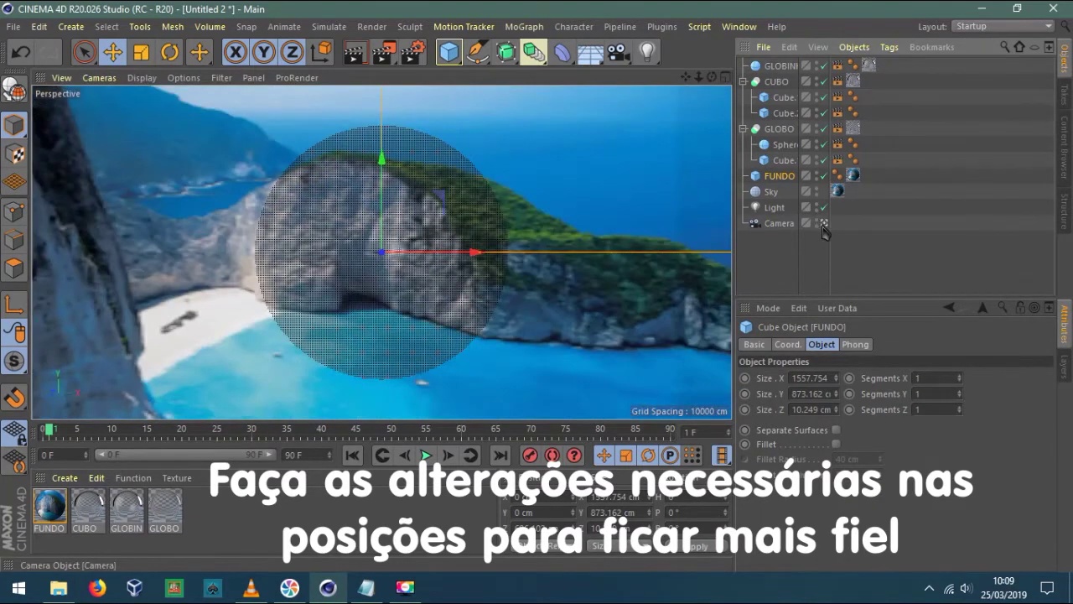
click(825, 224)
drag(712, 77, 703, 83)
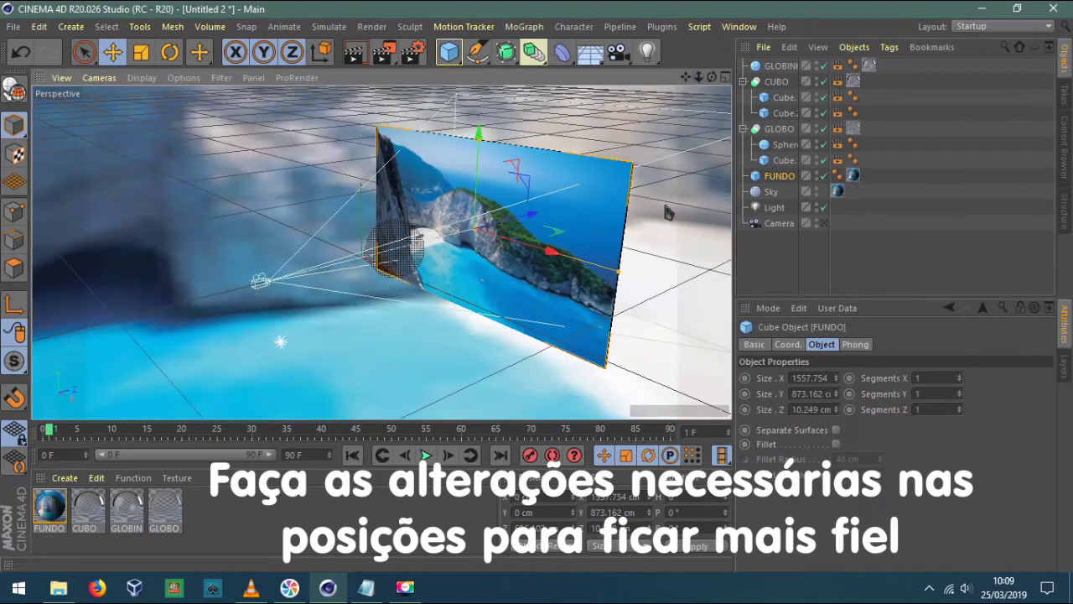
drag(615, 288, 514, 199)
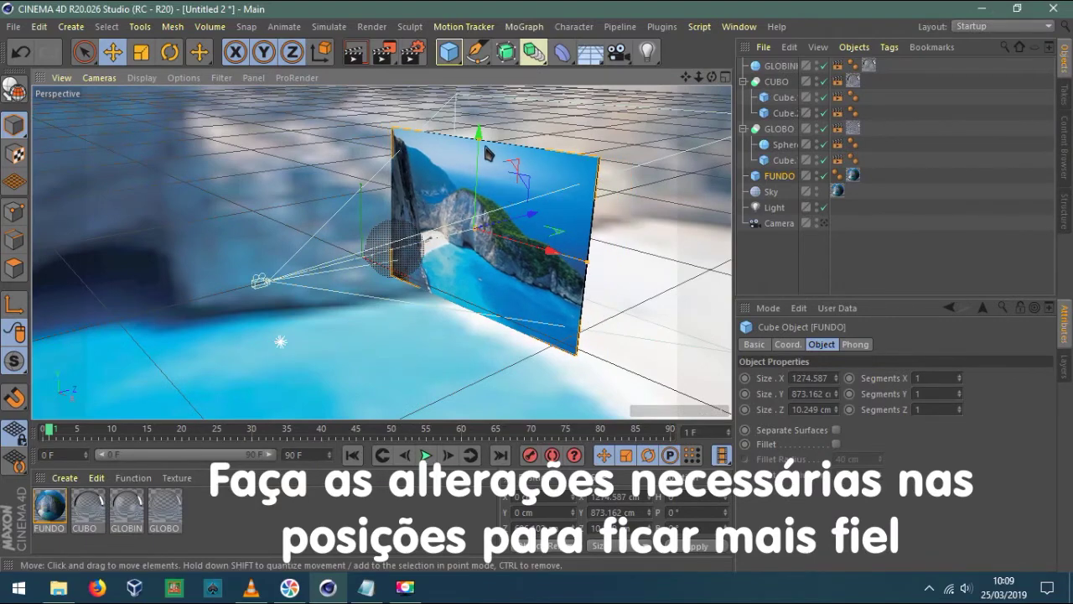
drag(486, 148, 481, 164)
Refine FUNDO to 1141.438 × 651.812 cm and render a camera preview to confirm framing
click(825, 224)
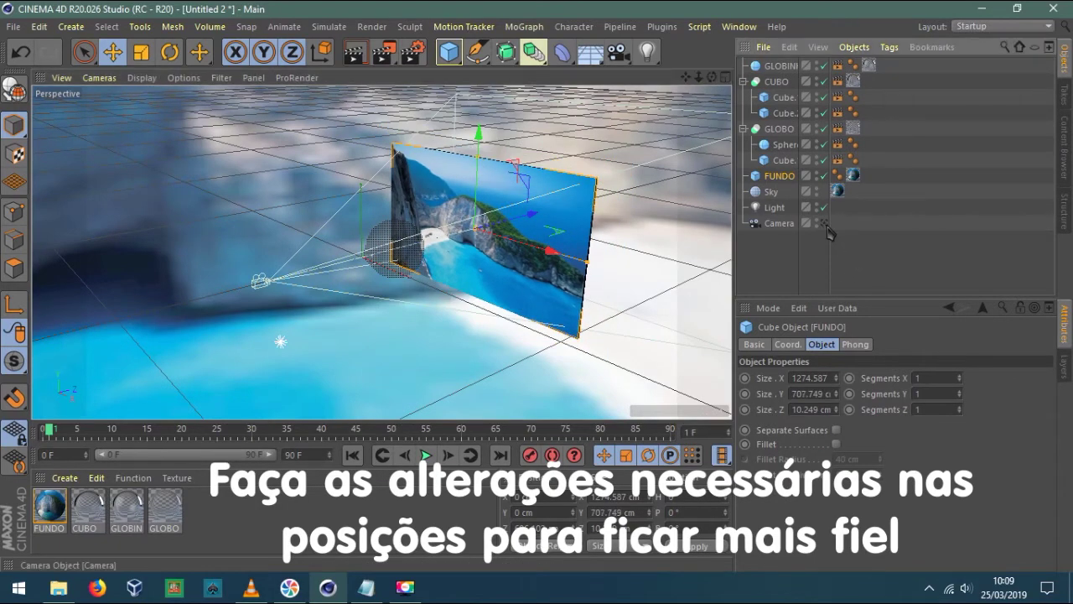
drag(714, 254, 681, 260)
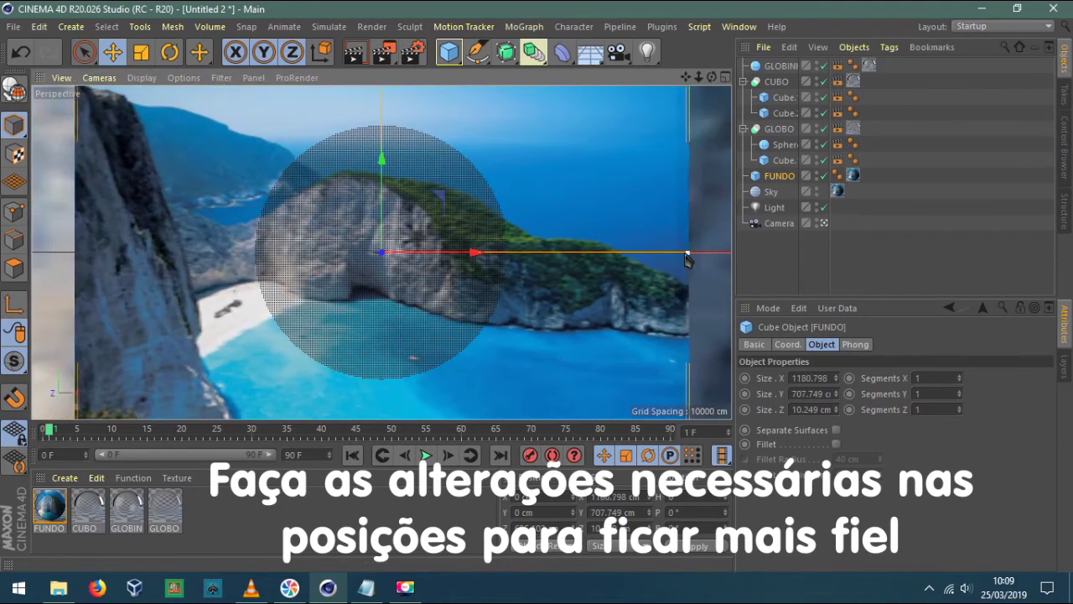
click(825, 223)
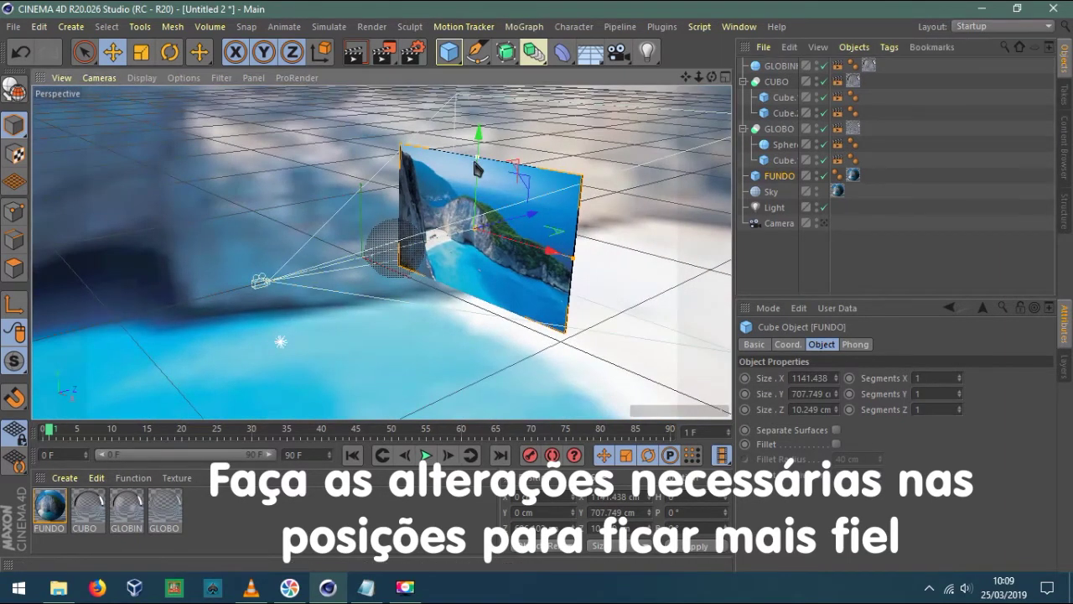
drag(475, 168, 475, 180)
click(825, 223)
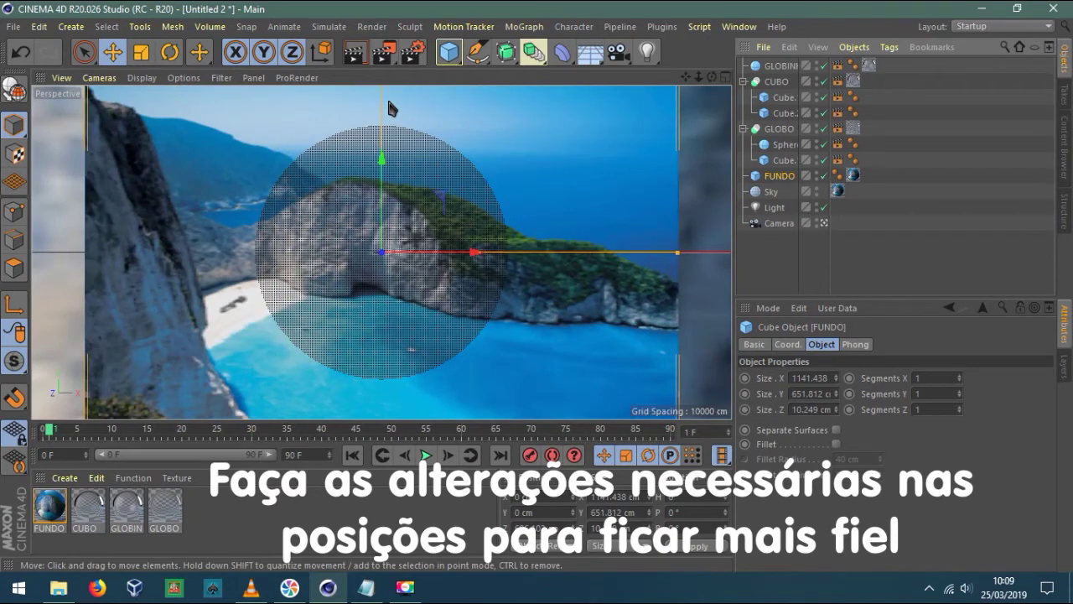
click(356, 55)
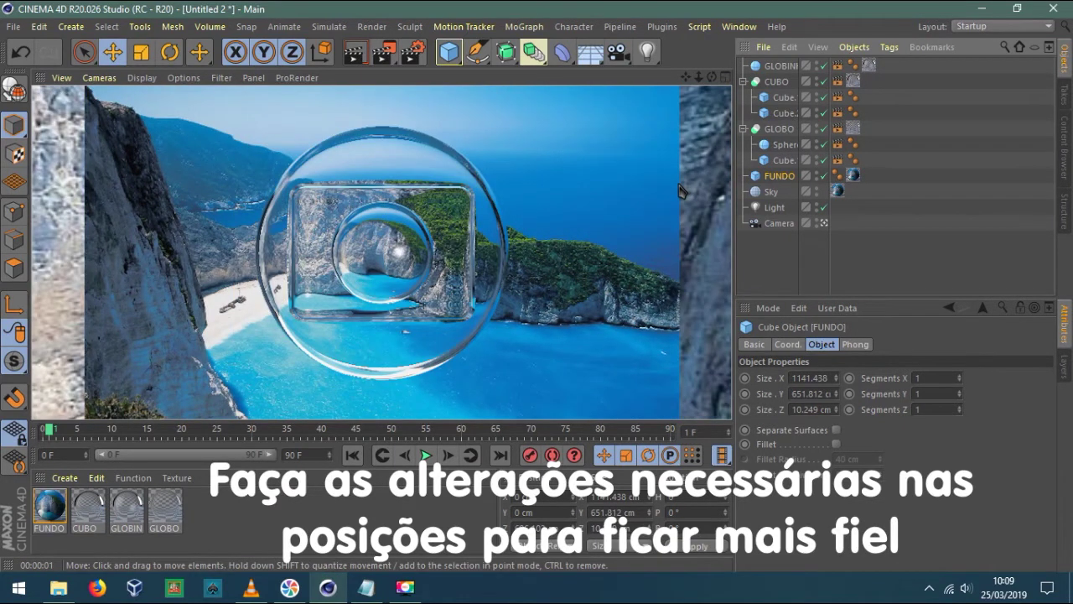
click(825, 223)
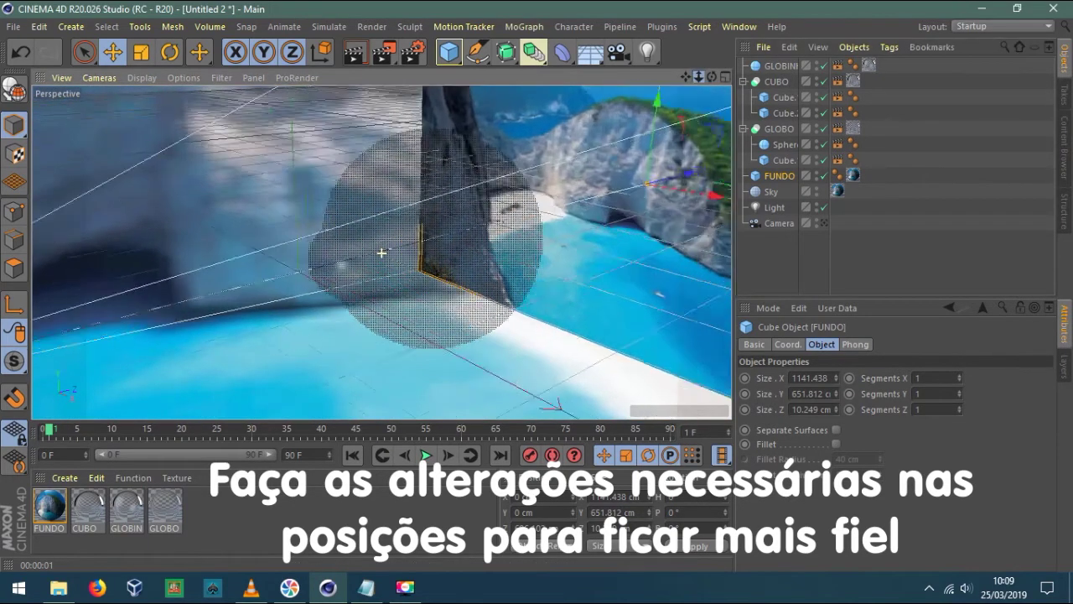
Select CUBO and switch viewport shading between wireframe and transparent shaded modes
click(777, 81)
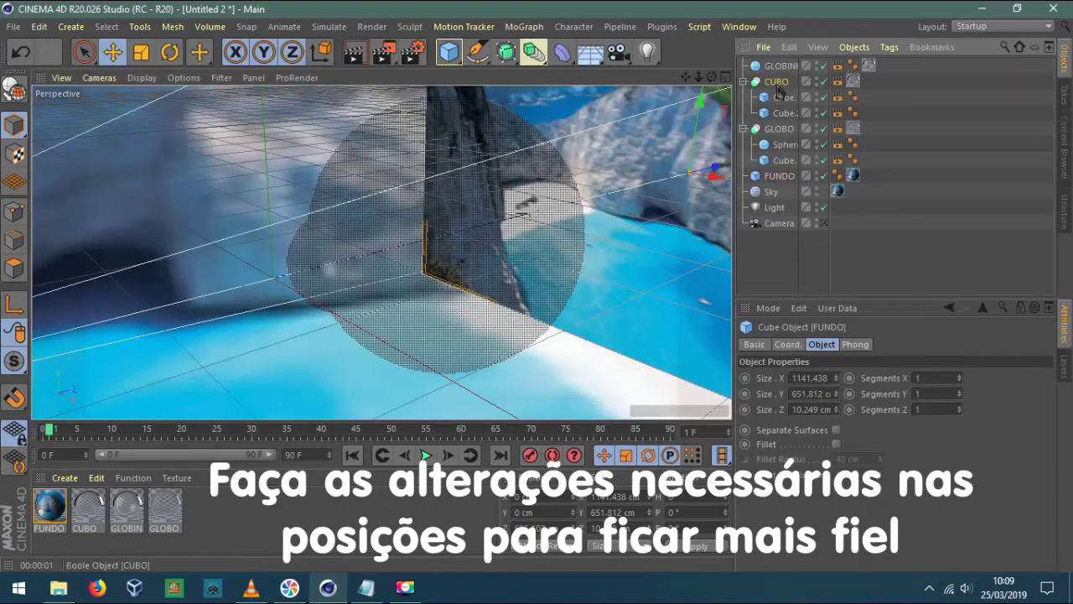
click(99, 77)
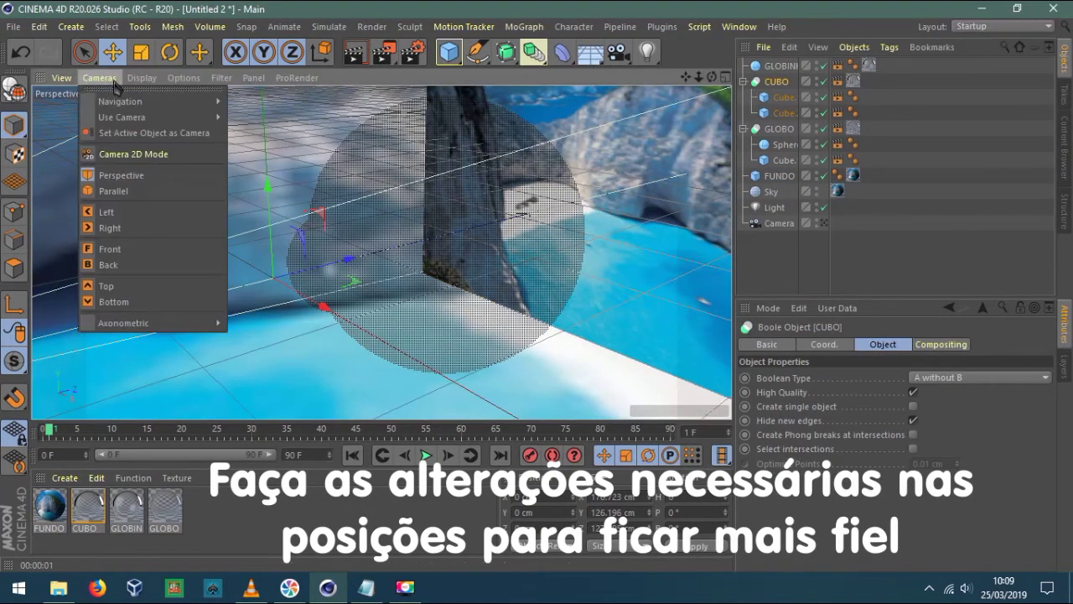
click(141, 77)
click(142, 78)
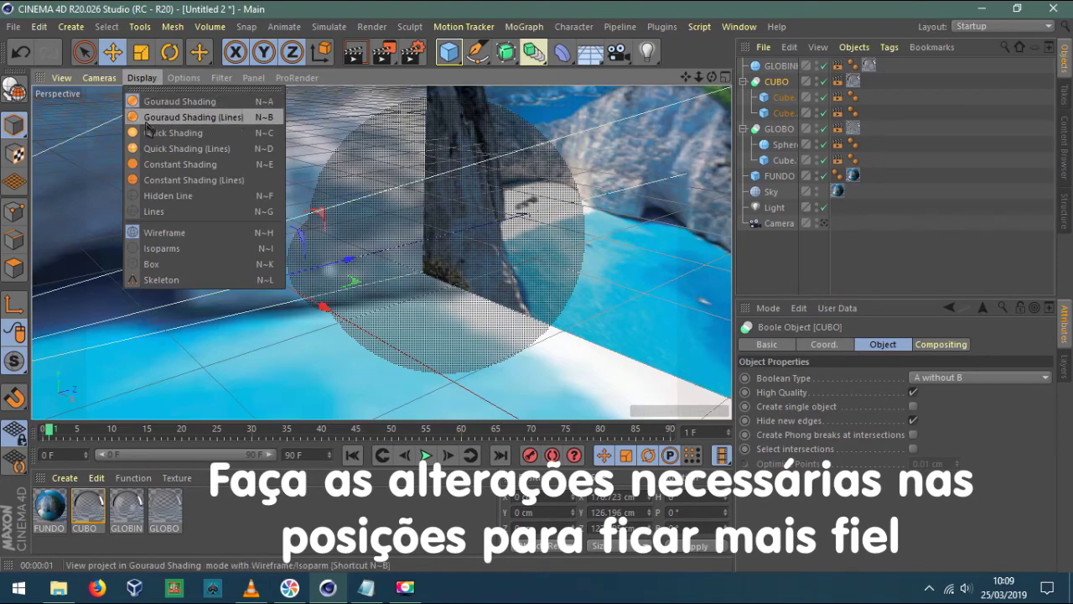
click(149, 118)
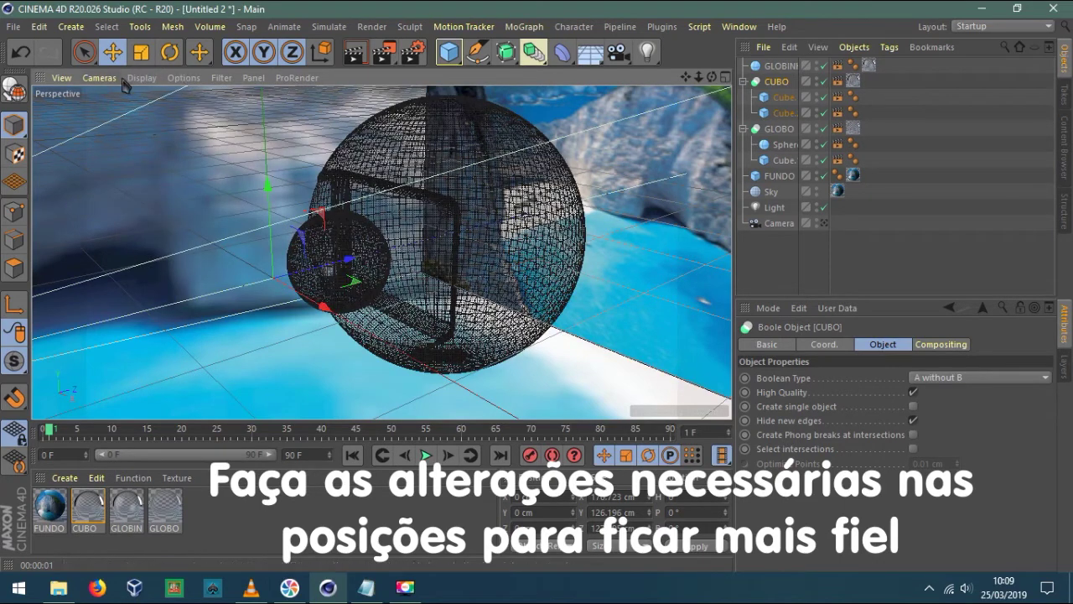
click(142, 77)
click(158, 151)
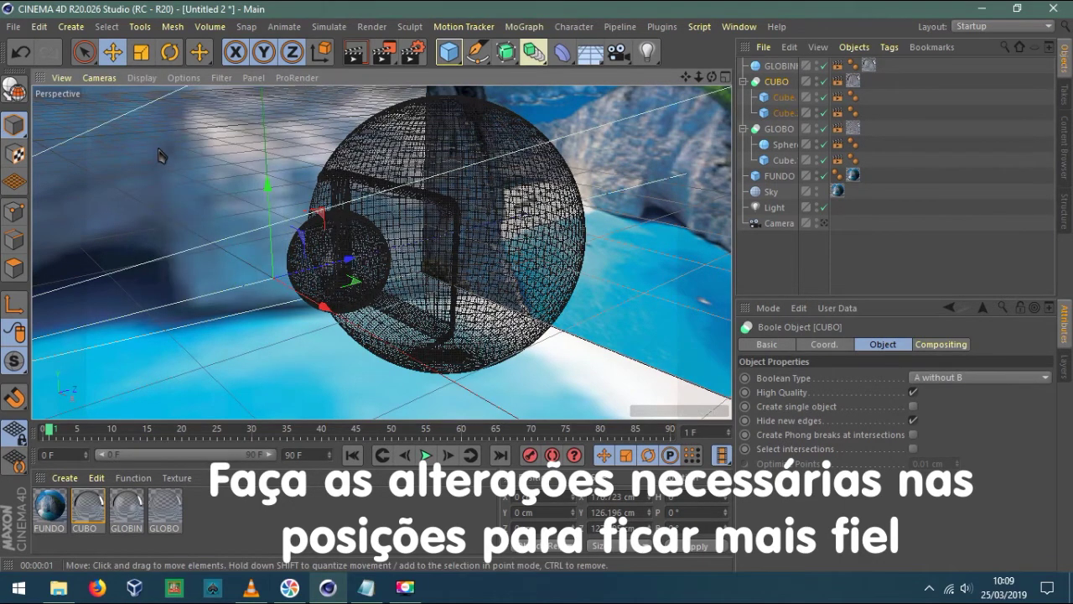
click(142, 77)
click(143, 105)
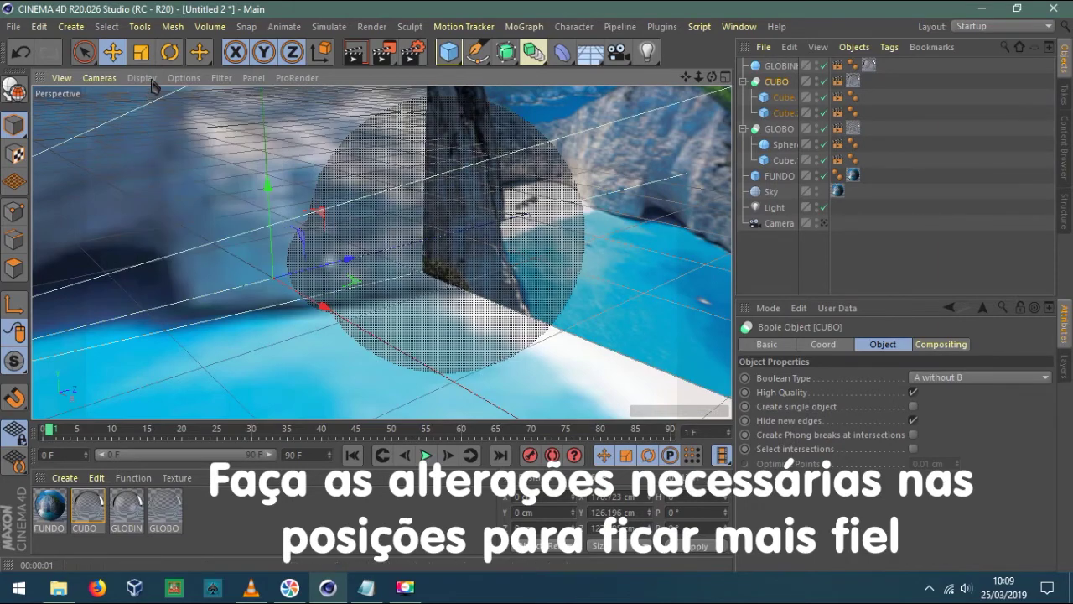
click(142, 78)
click(148, 118)
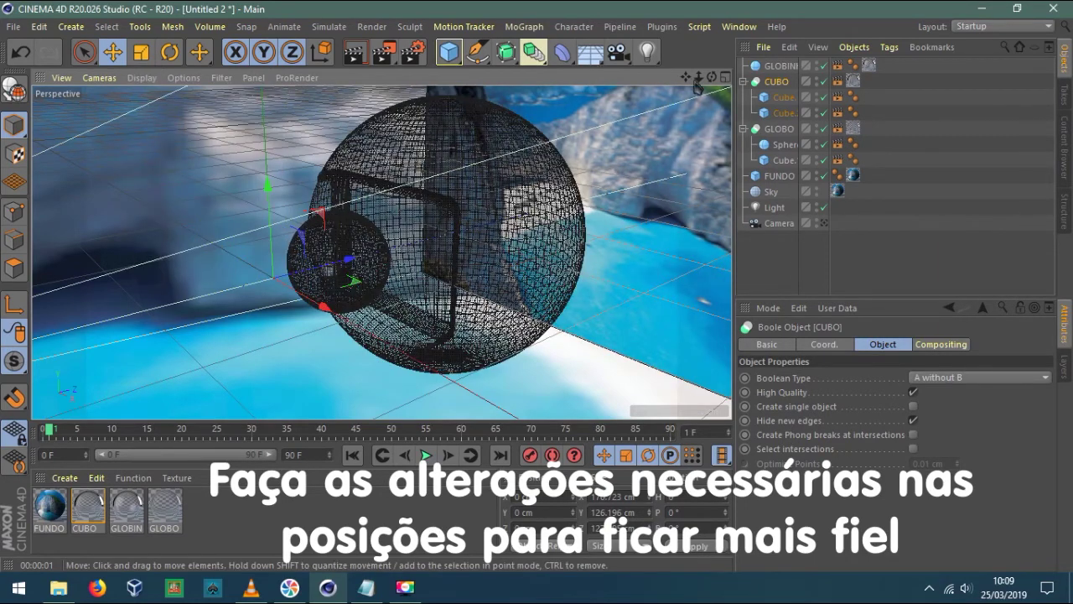
Look through the scene camera and render a preview of the glass globe
mouse_move(698, 77)
mouse_down()
mouse_move(708, 84)
mouse_move(338, 274)
mouse_move(312, 273)
mouse_up()
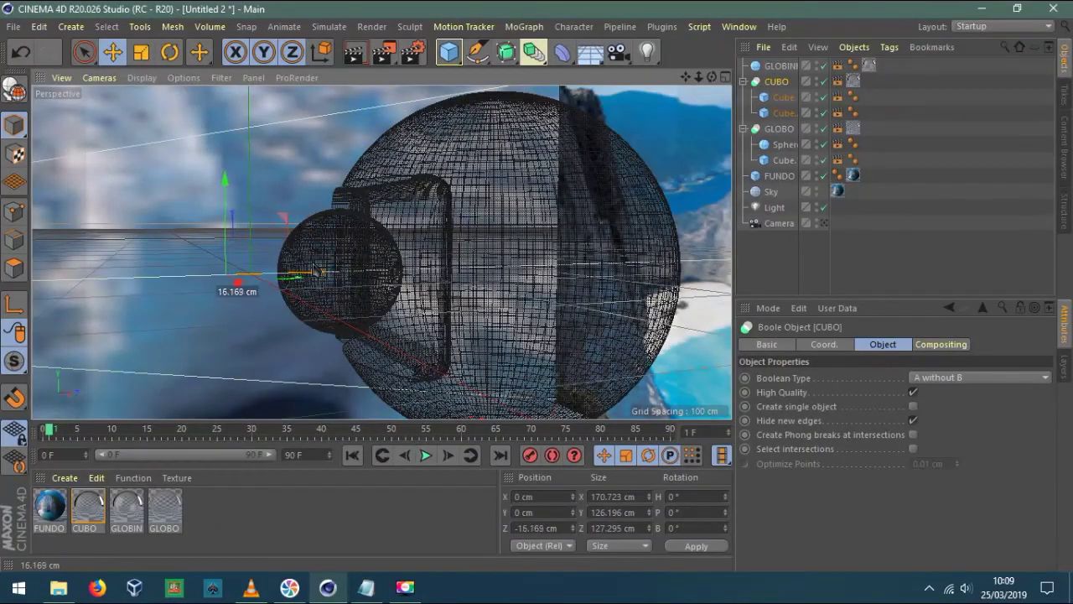
click(824, 224)
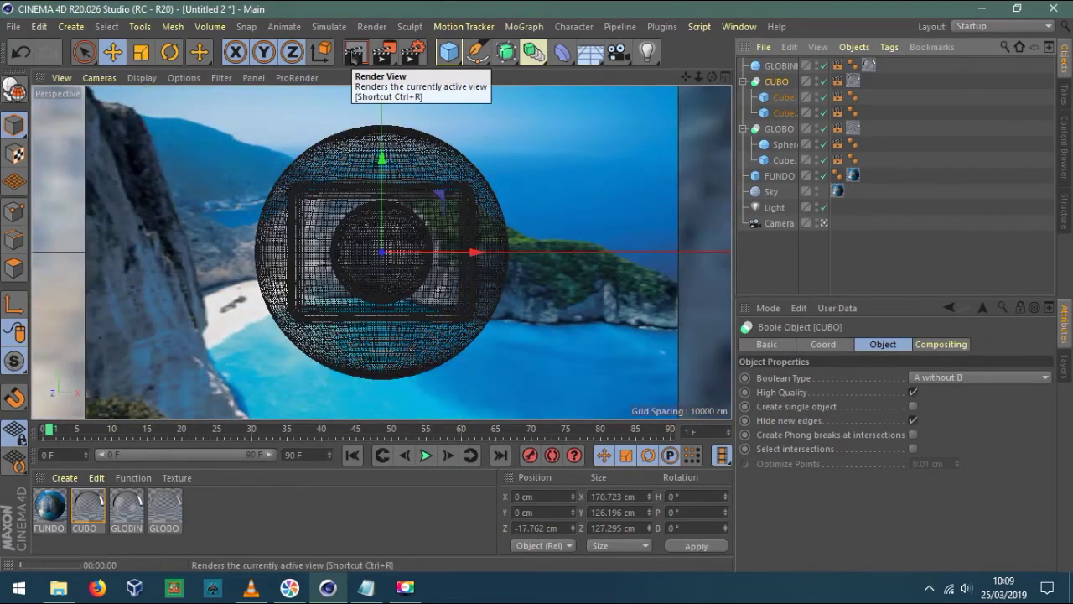
click(355, 54)
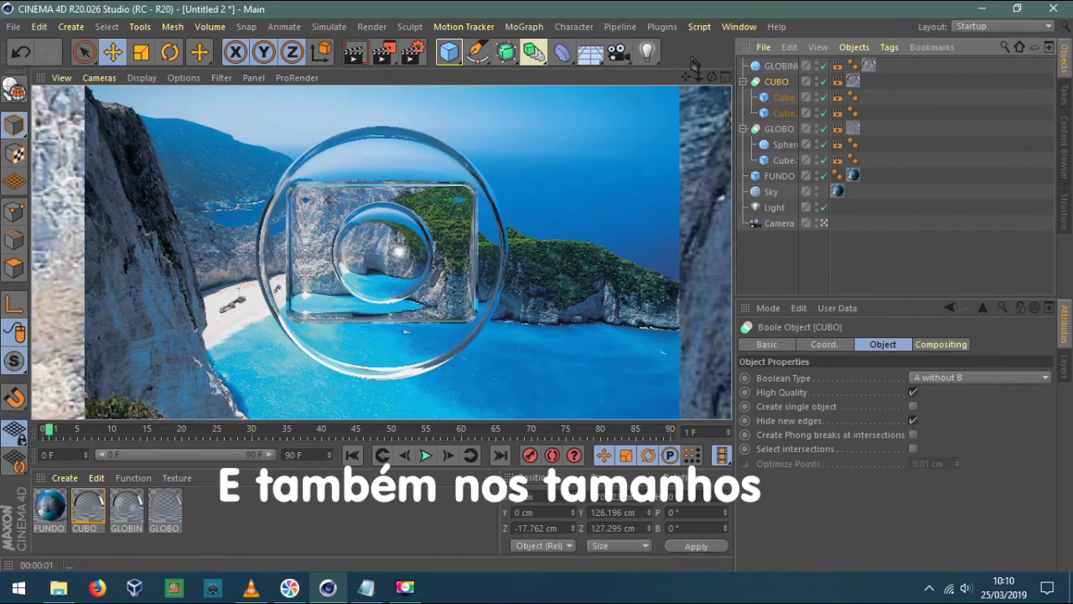
Stretch Cube.2 under CUBO to 166.278 cm along Z and render the camera view
click(824, 223)
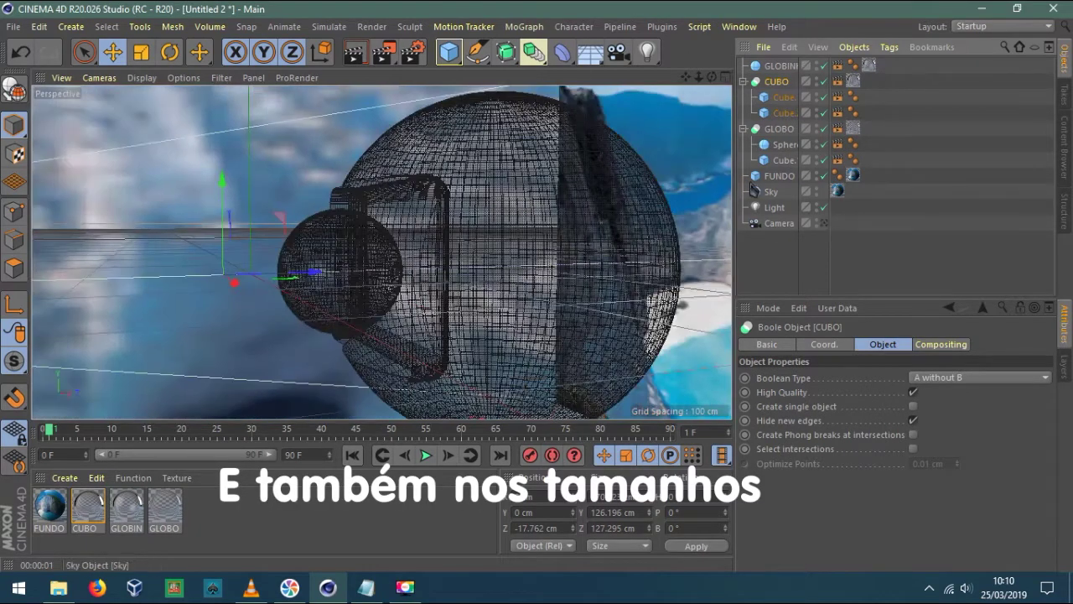
click(784, 98)
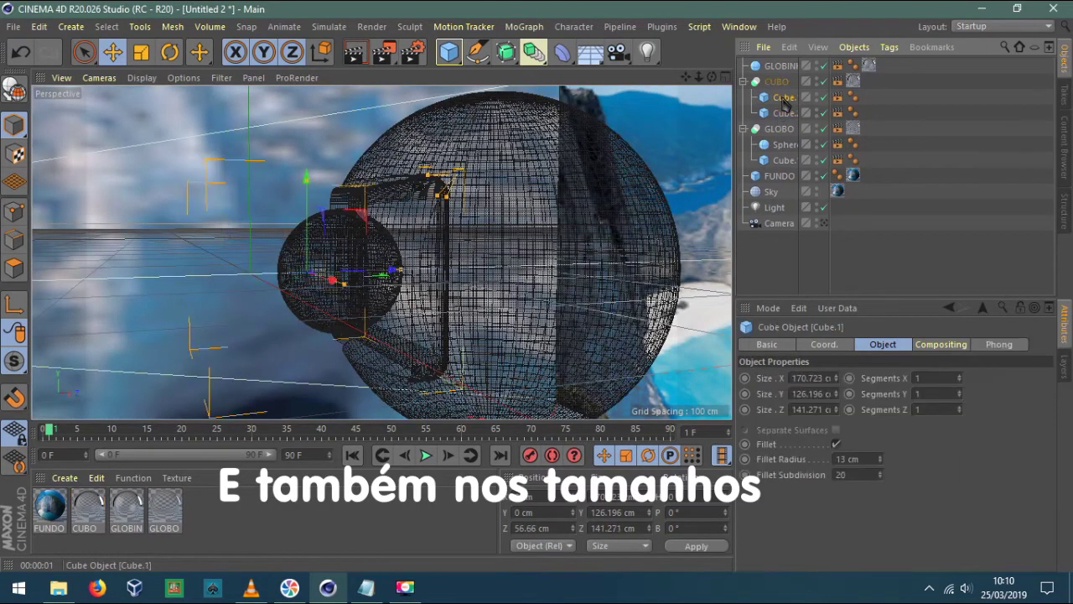
click(784, 112)
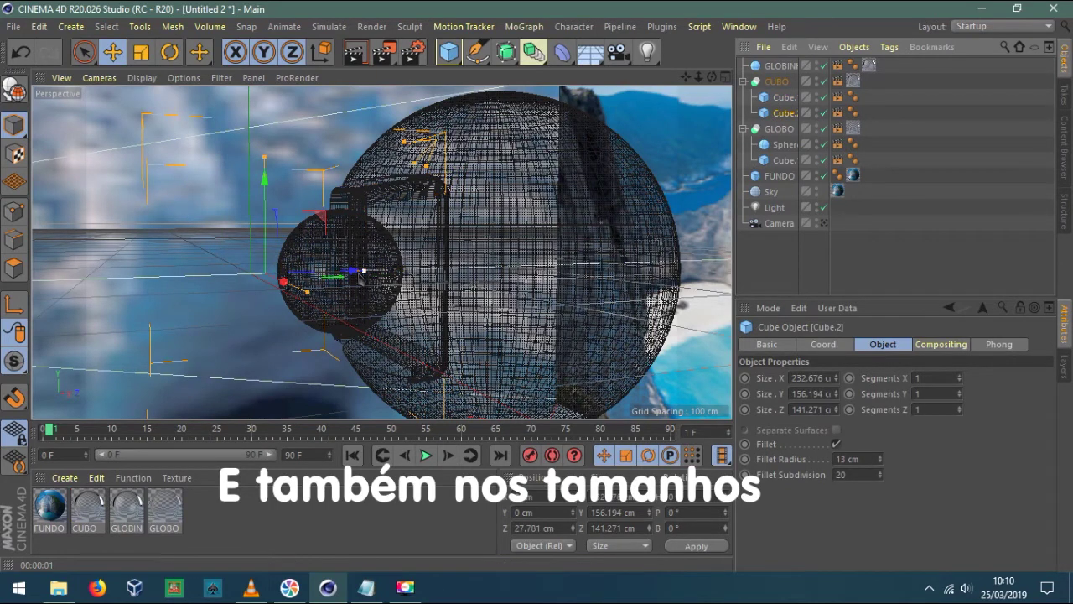
drag(362, 271, 381, 270)
click(824, 224)
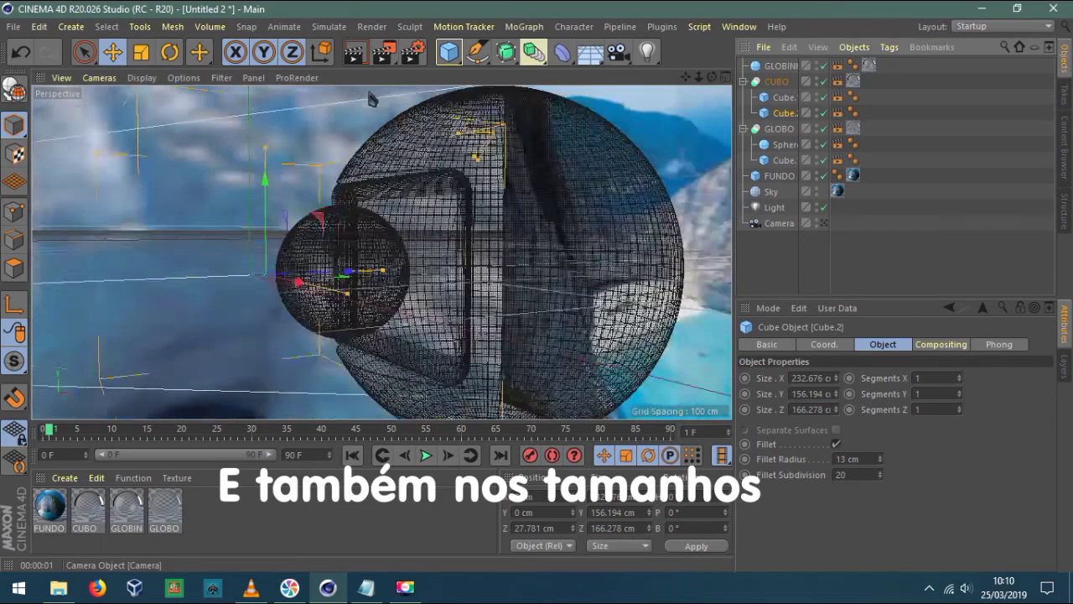
click(355, 53)
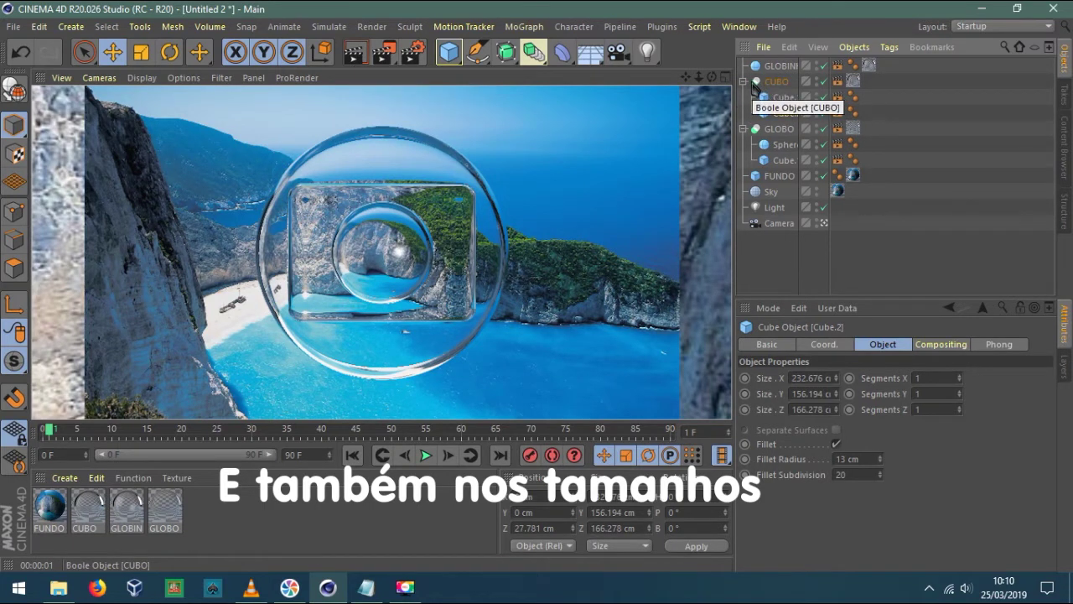
Enlarge GLOBINHO's radius to about 48.5 cm, adjust the Light's Z position, and render previews
click(769, 71)
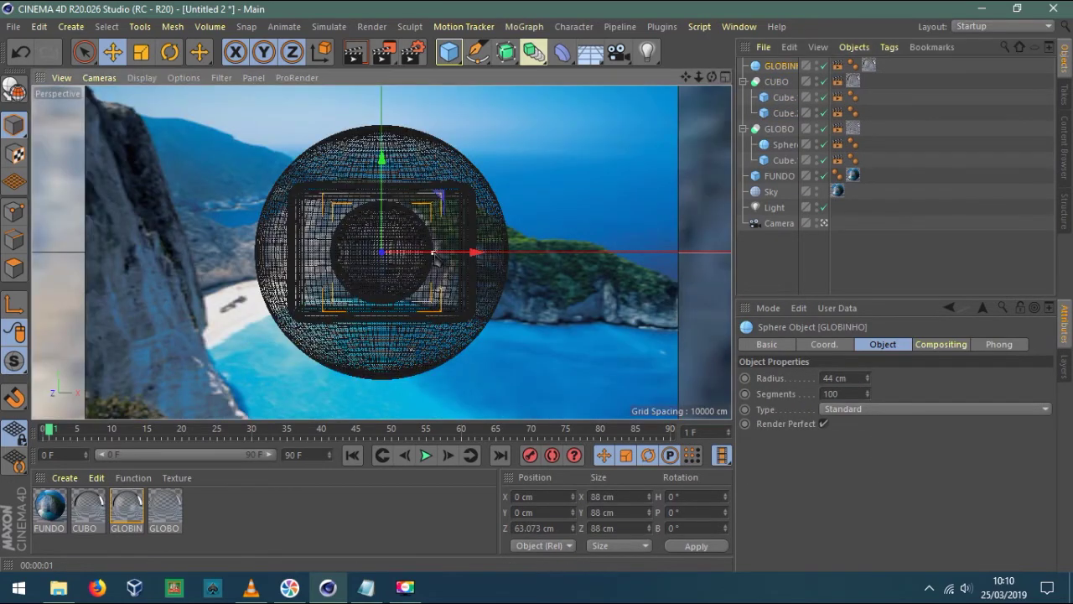
drag(437, 252, 439, 256)
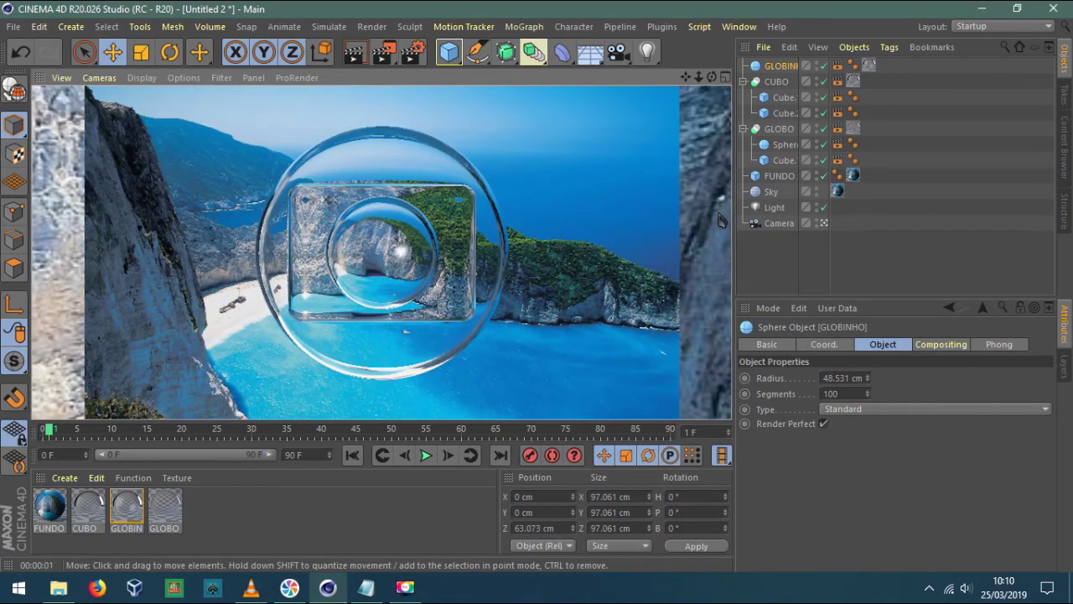
click(766, 210)
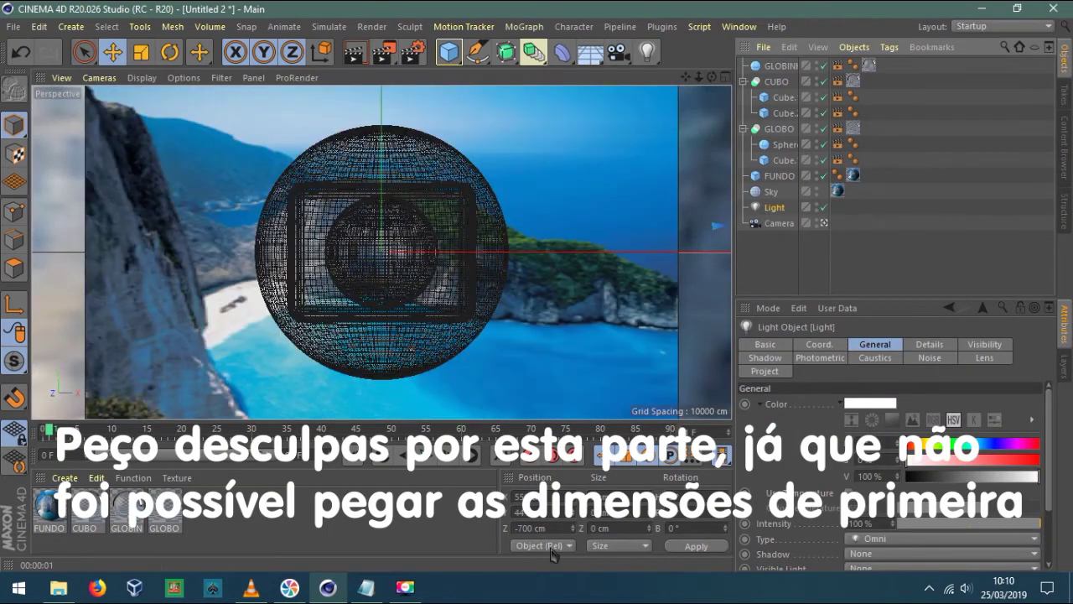
click(517, 530)
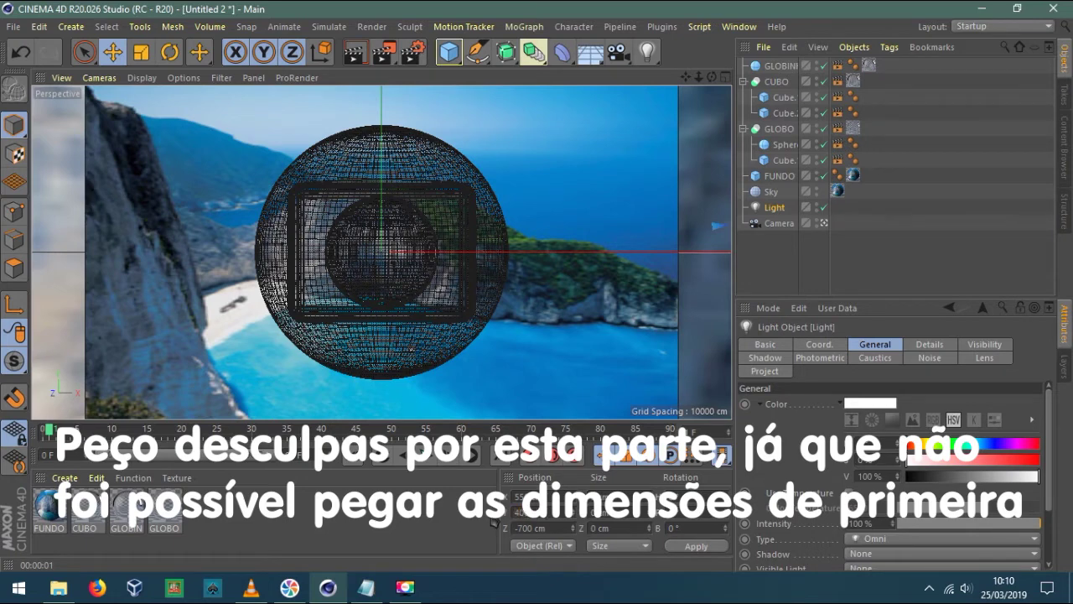
click(353, 52)
click(362, 61)
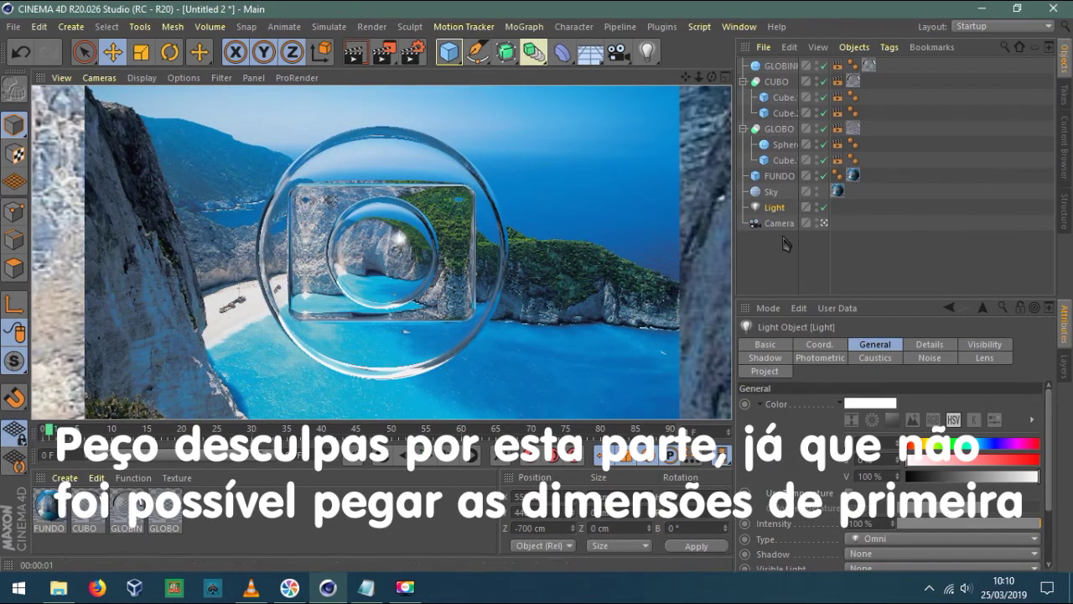
Set GLOBINHO's radius to 46.508 cm and render to check the sphere size
click(776, 67)
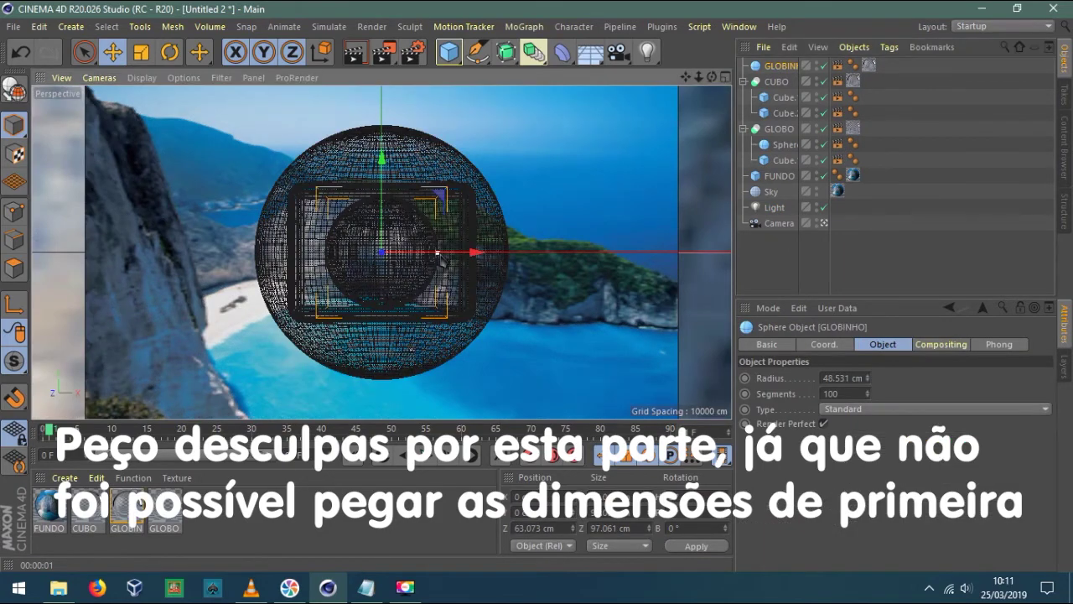
drag(439, 254, 436, 255)
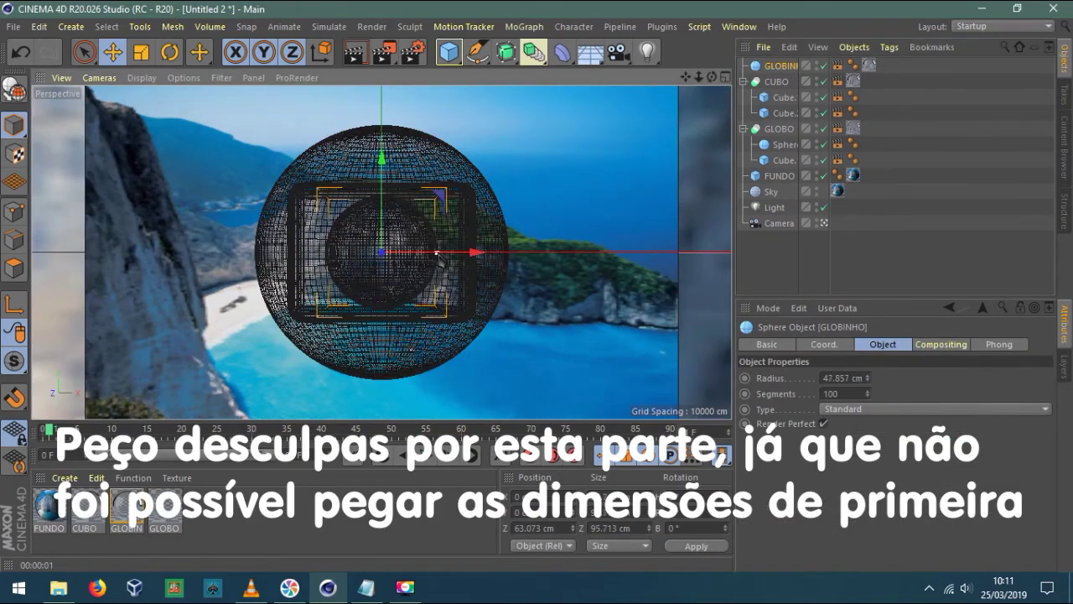
click(359, 62)
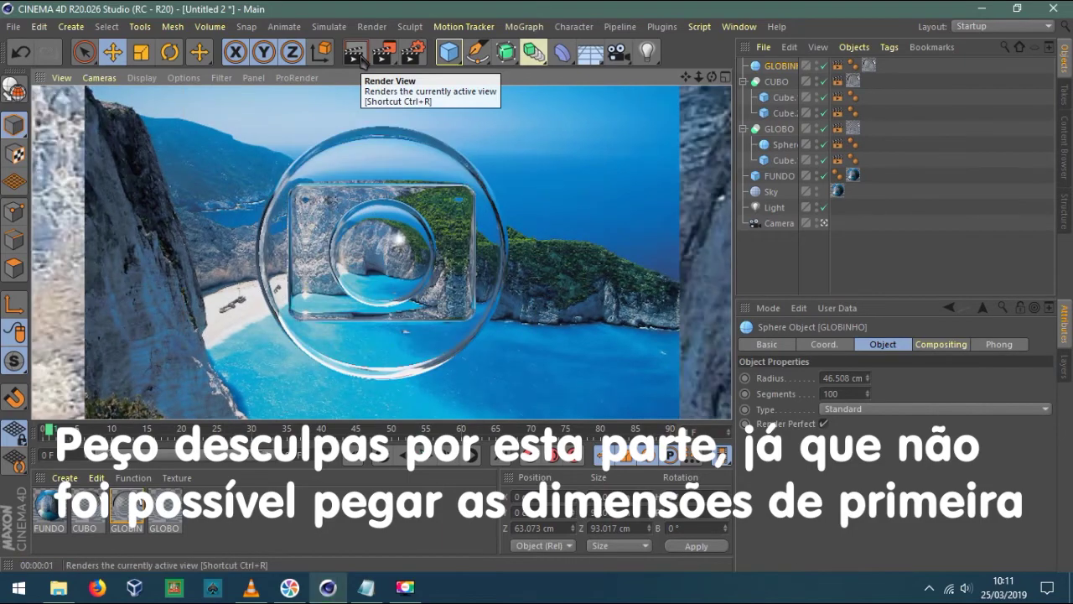
click(826, 226)
Shift GLOBINHO, CUBO and GLOBO together to Z -57.534 cm and render the camera view
click(825, 223)
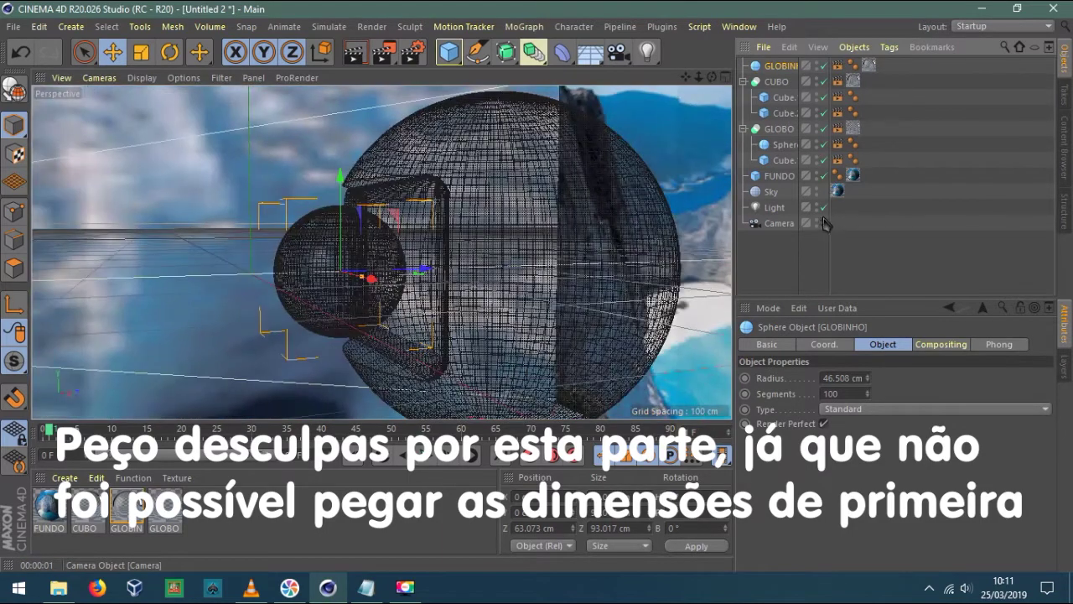
drag(696, 84, 748, 134)
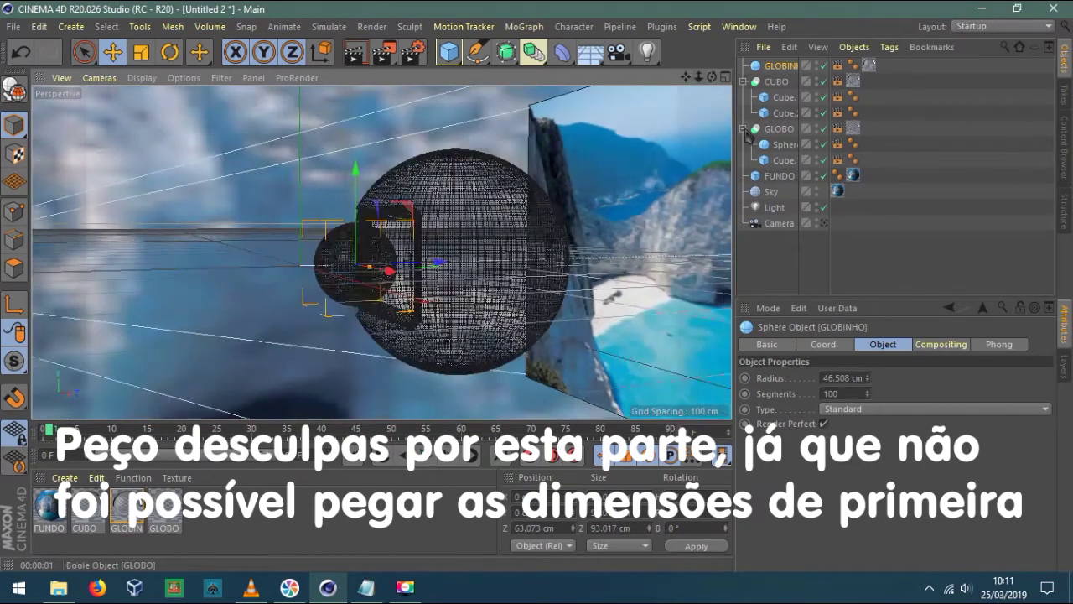
click(743, 128)
click(743, 81)
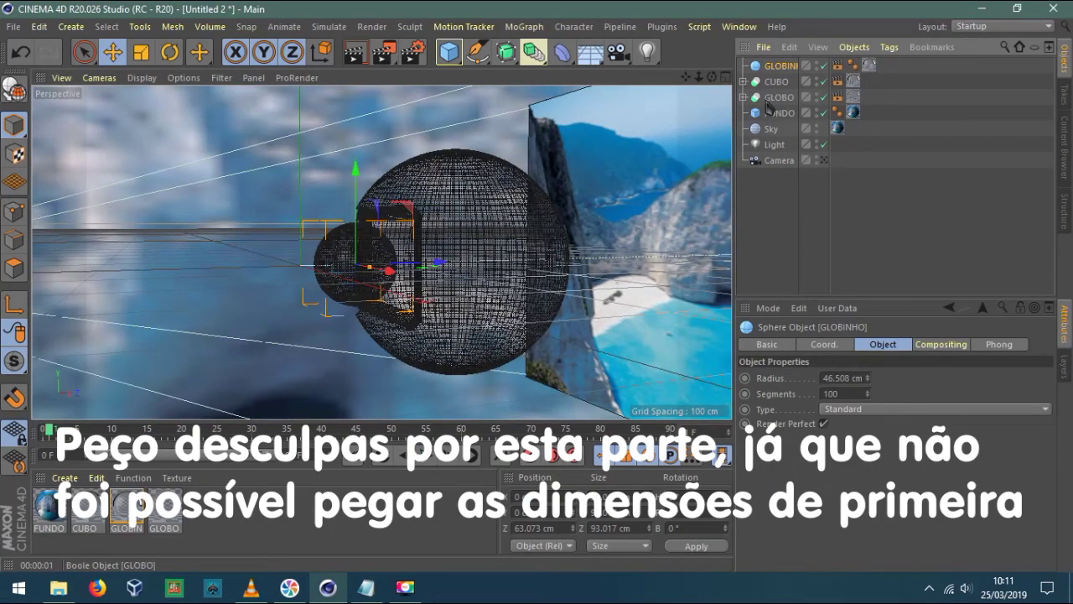
shift+click(776, 98)
drag(408, 263, 310, 270)
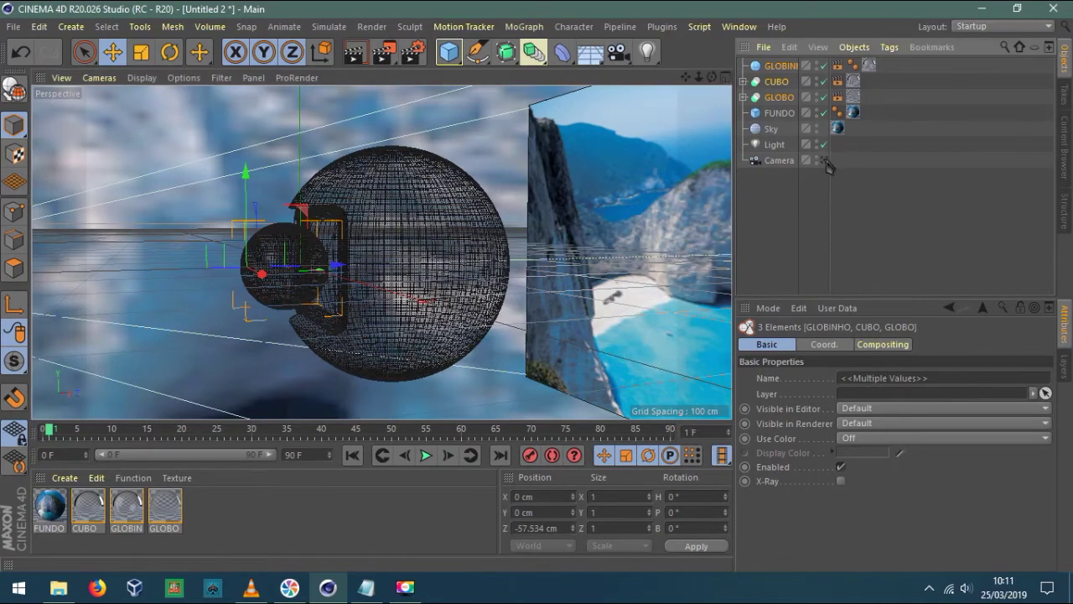
click(824, 160)
click(355, 55)
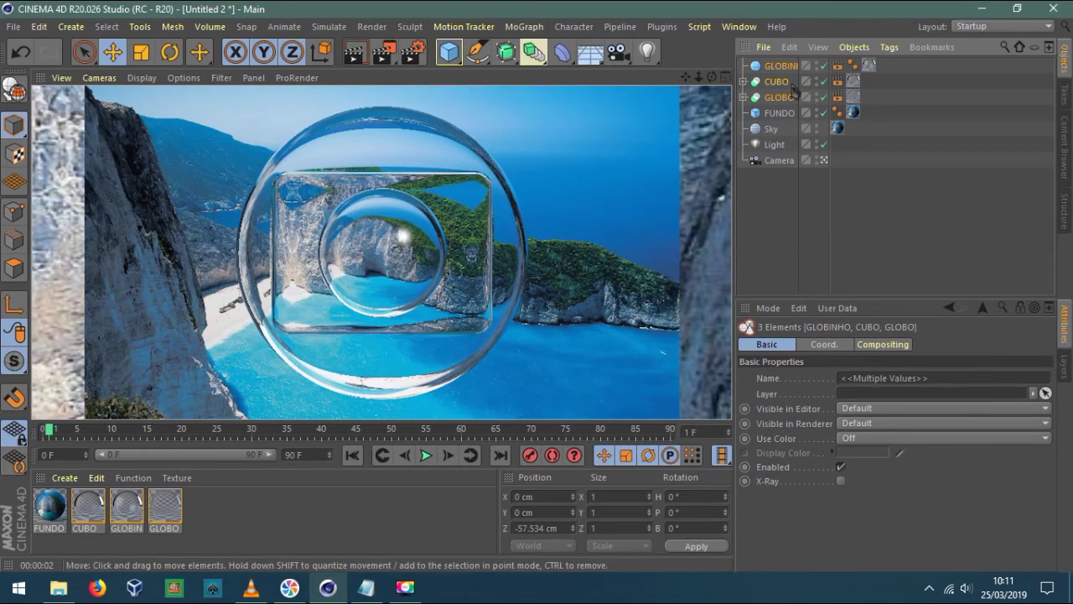
click(743, 82)
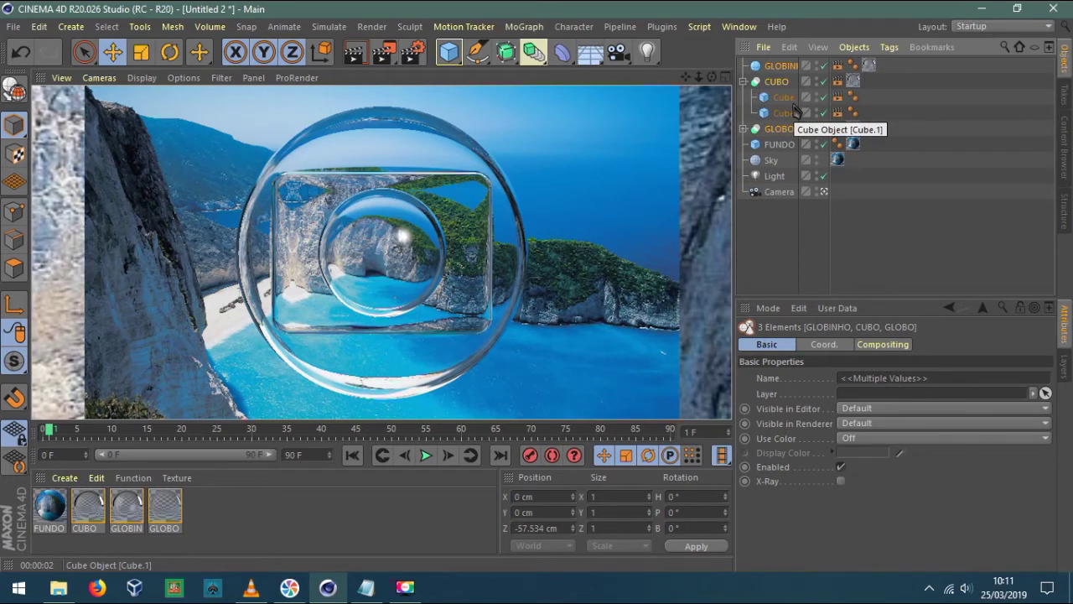
Make GLOBO's cube slightly taller and CUBO's Cube.1 130.682 cm tall, then render
click(743, 128)
click(784, 159)
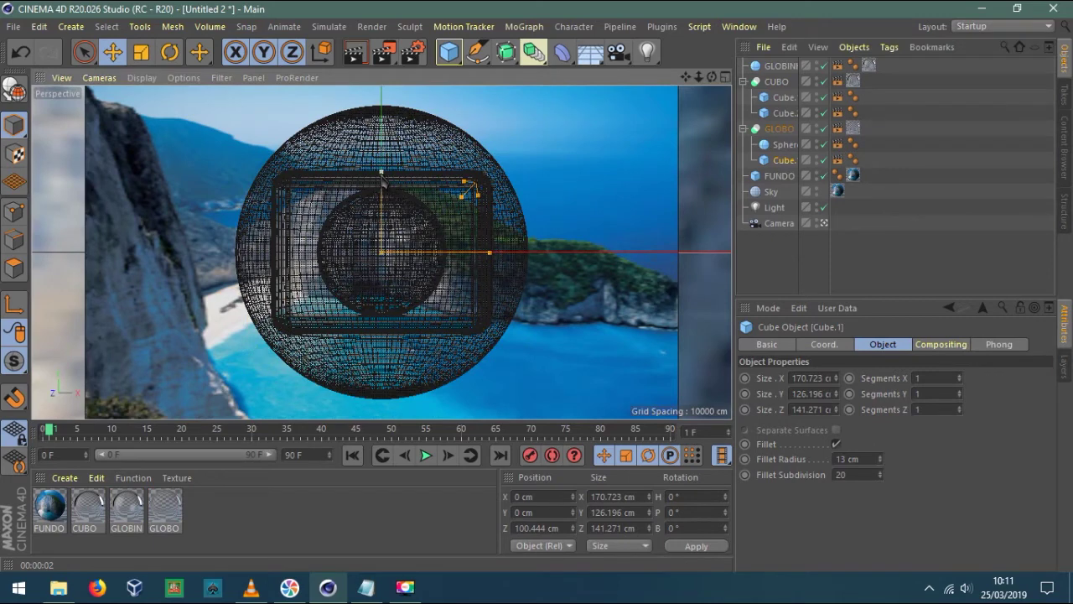
drag(382, 174, 382, 171)
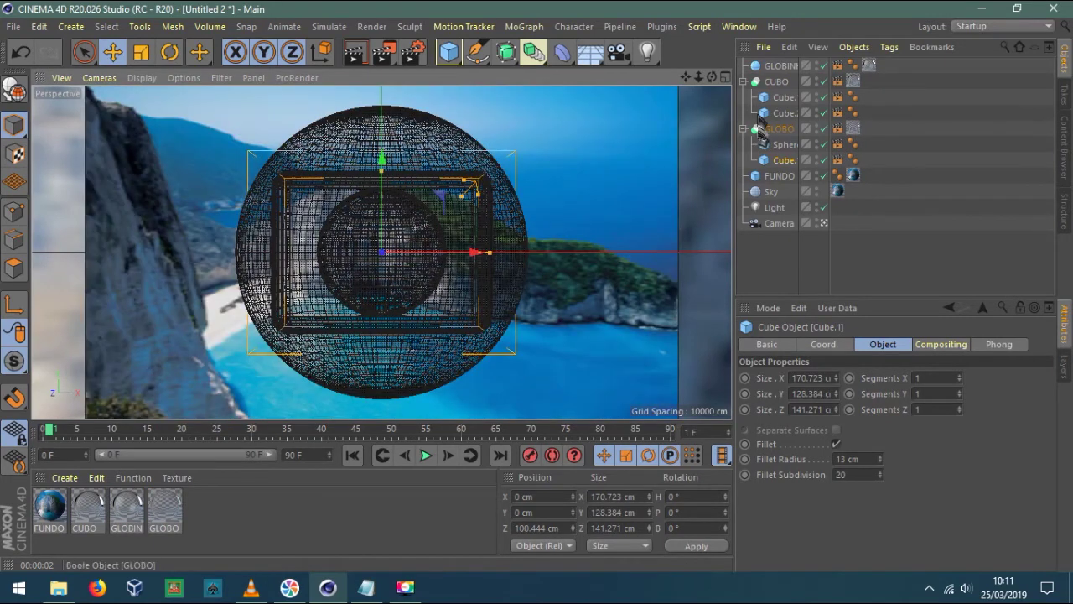
click(775, 114)
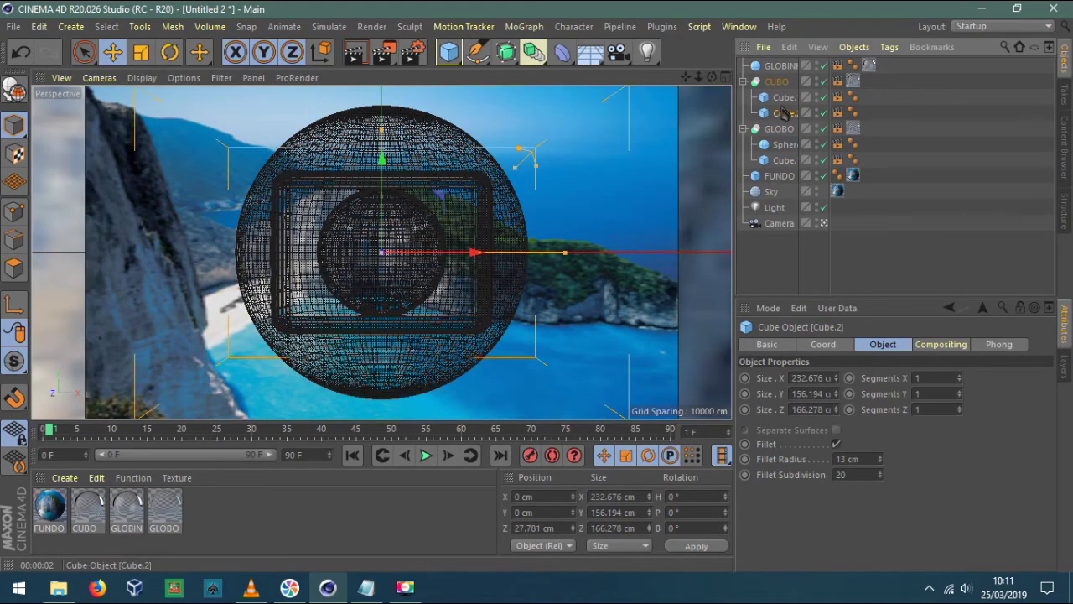
click(784, 98)
drag(384, 170, 383, 163)
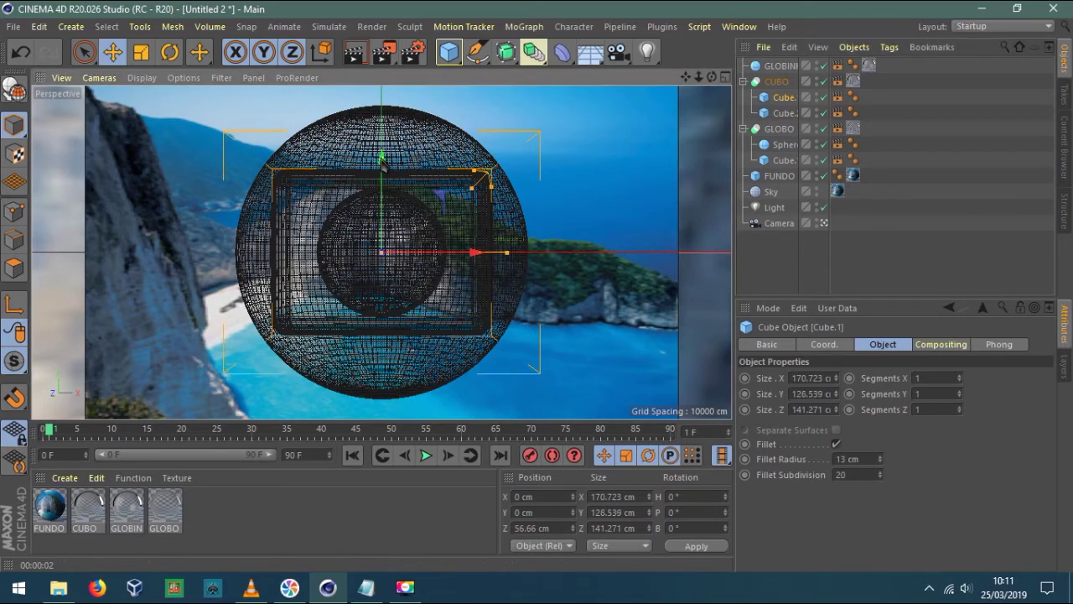
click(353, 52)
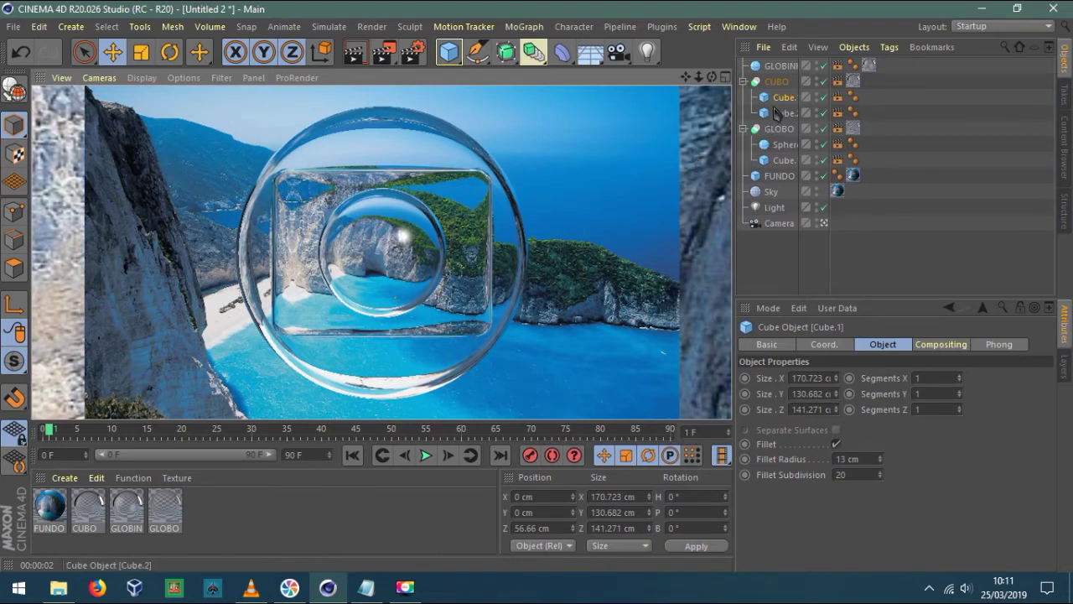
Set GLOBINHO's radius to 47.683 cm, rendering to compare sizes
click(778, 66)
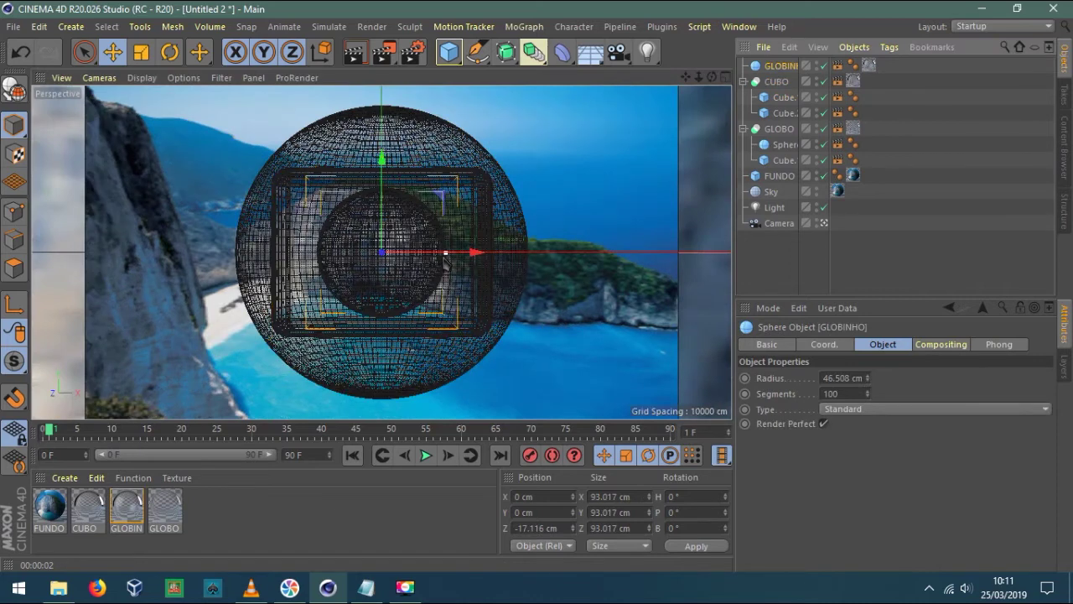
drag(442, 262, 453, 262)
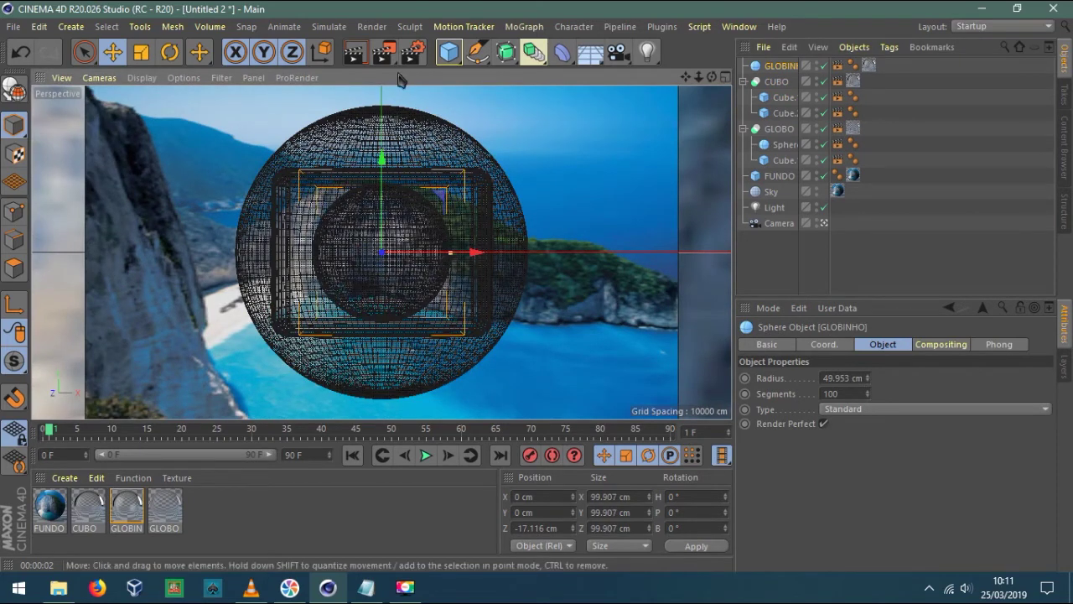
click(362, 63)
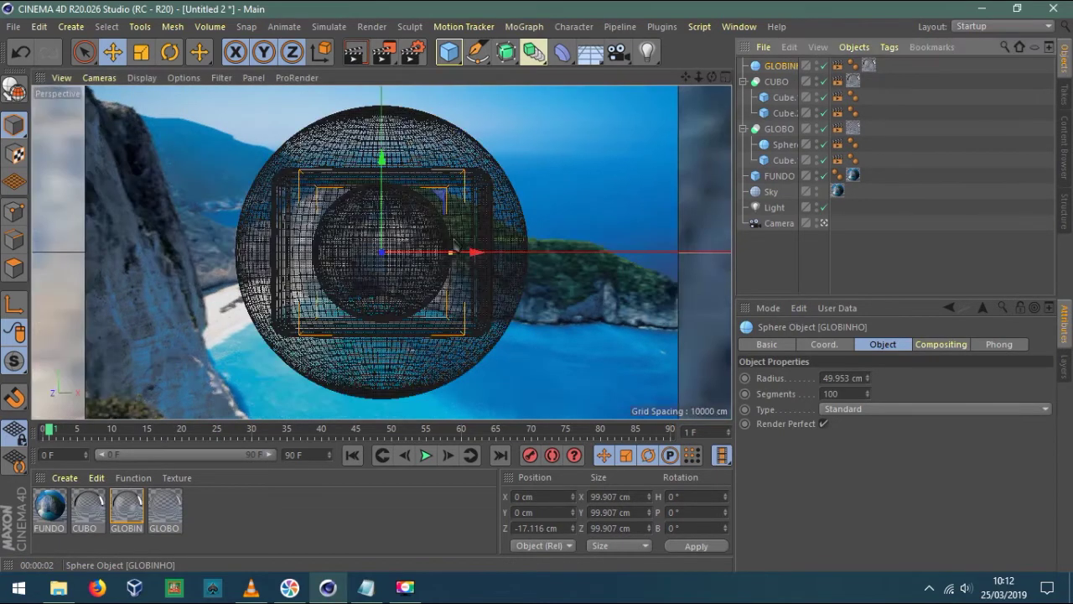
drag(450, 253, 447, 253)
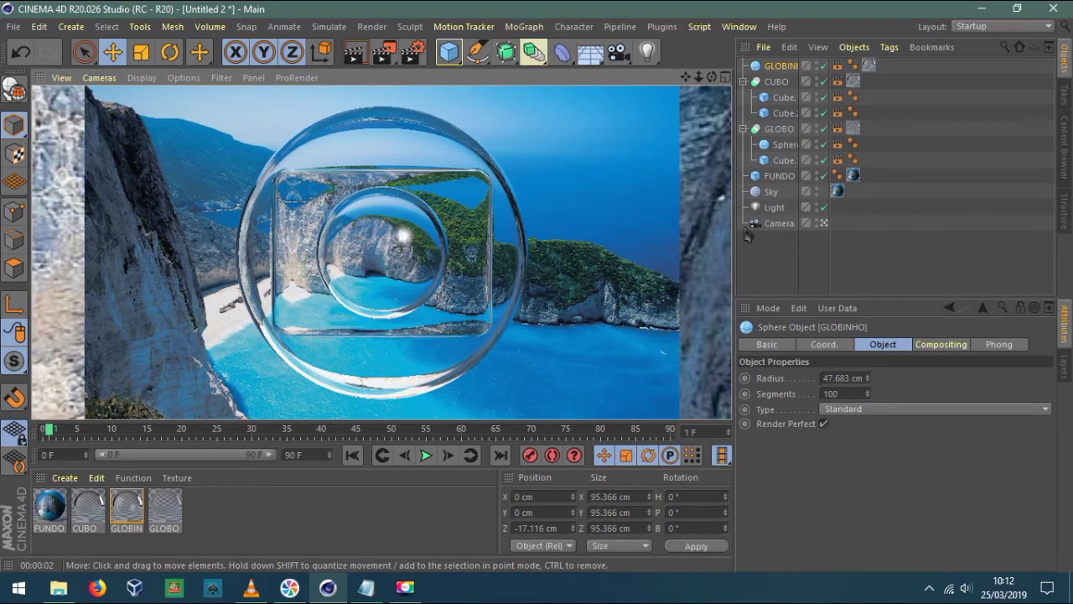
Move the FUNDO plane about 25 cm toward the camera, to Z 670.99 cm
click(824, 224)
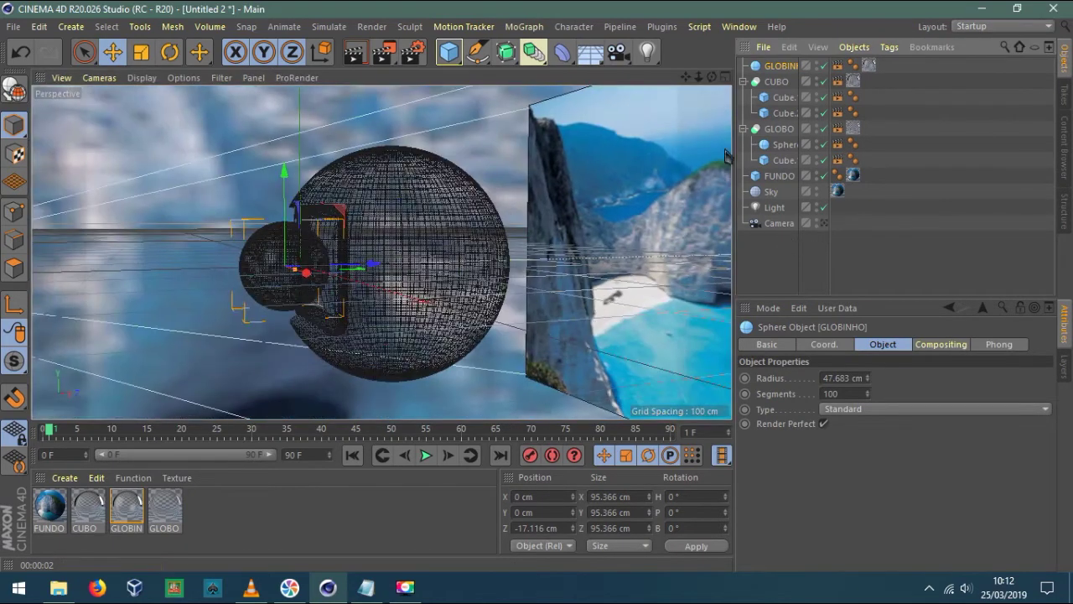
drag(698, 77, 382, 252)
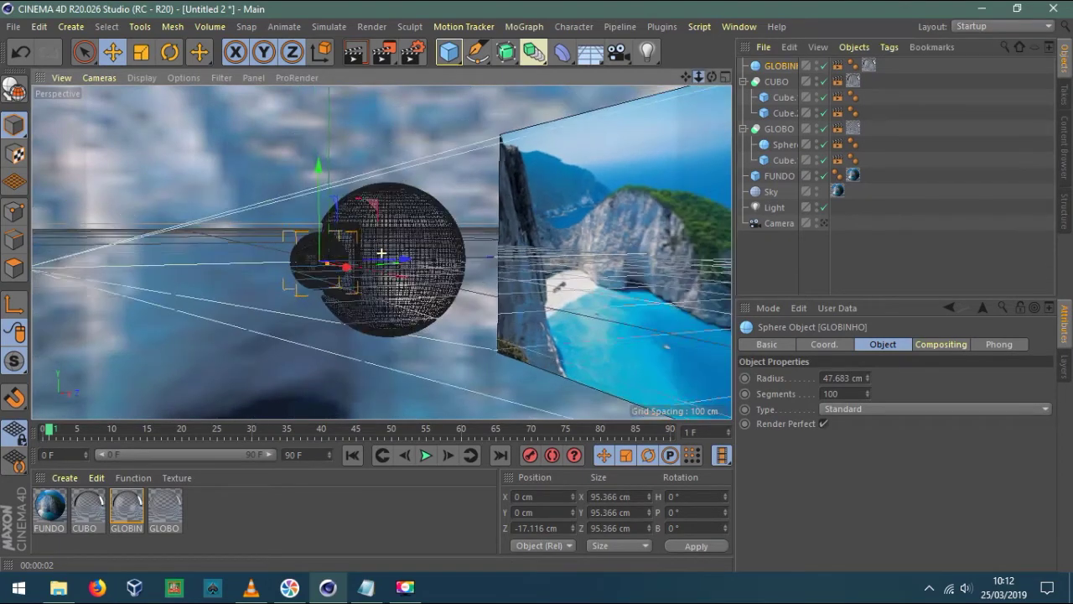
scroll(382, 252, down, 3)
scroll(382, 252, down, 1)
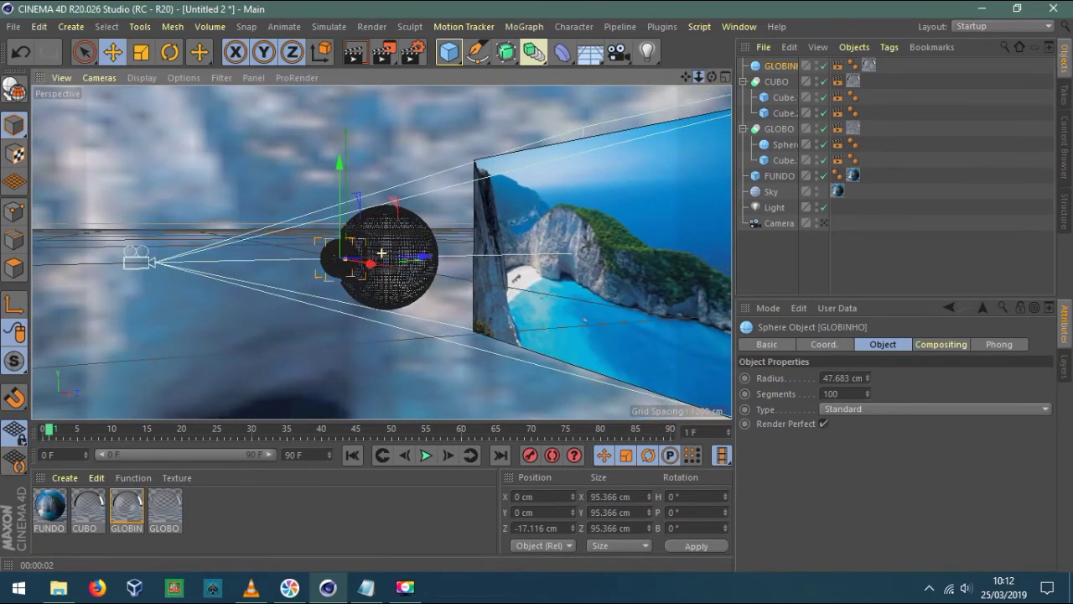
click(779, 177)
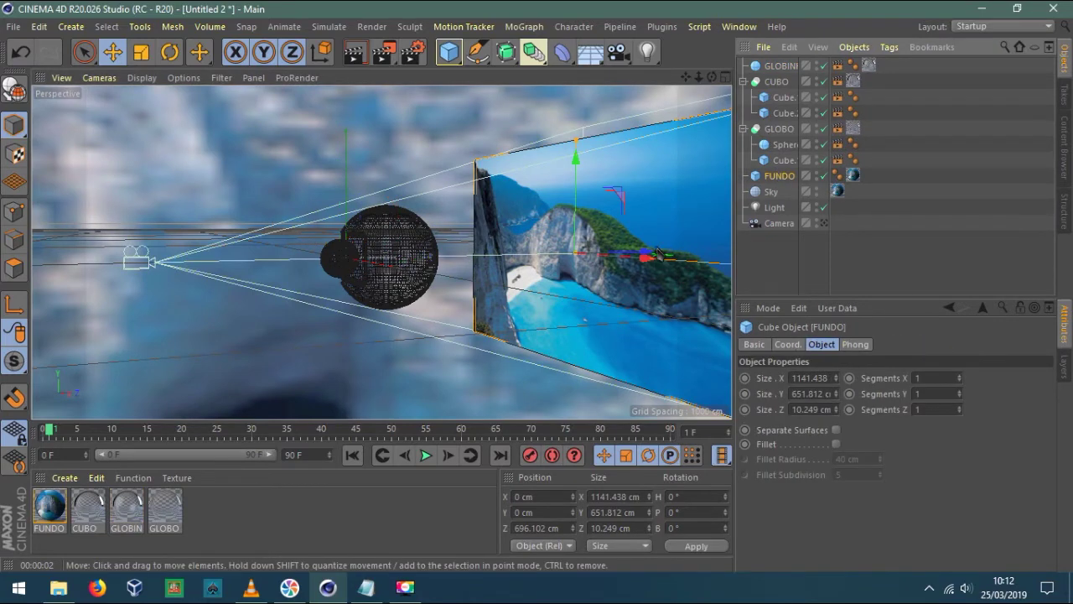
drag(658, 255, 644, 258)
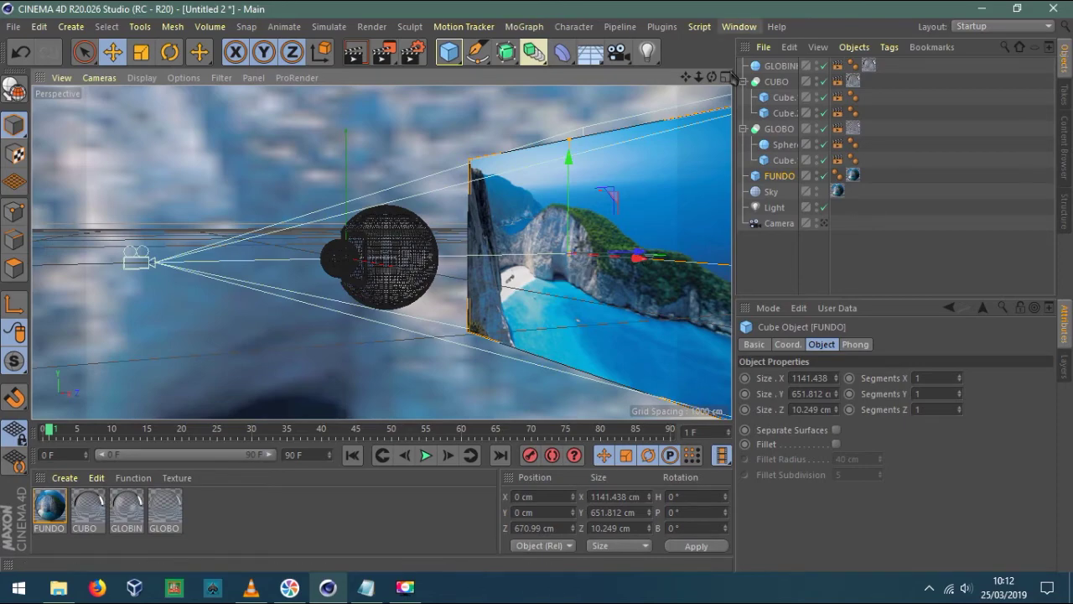
drag(712, 76, 656, 84)
Resize FUNDO to 1110.396 × 627.744 cm through the camera and render a preview
click(824, 224)
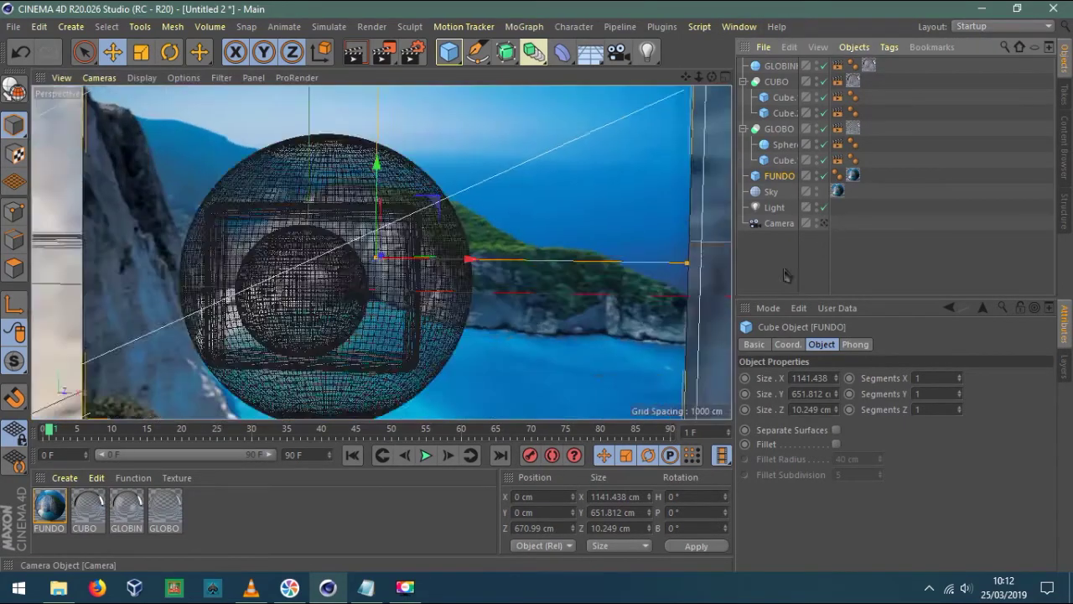
drag(689, 253, 678, 253)
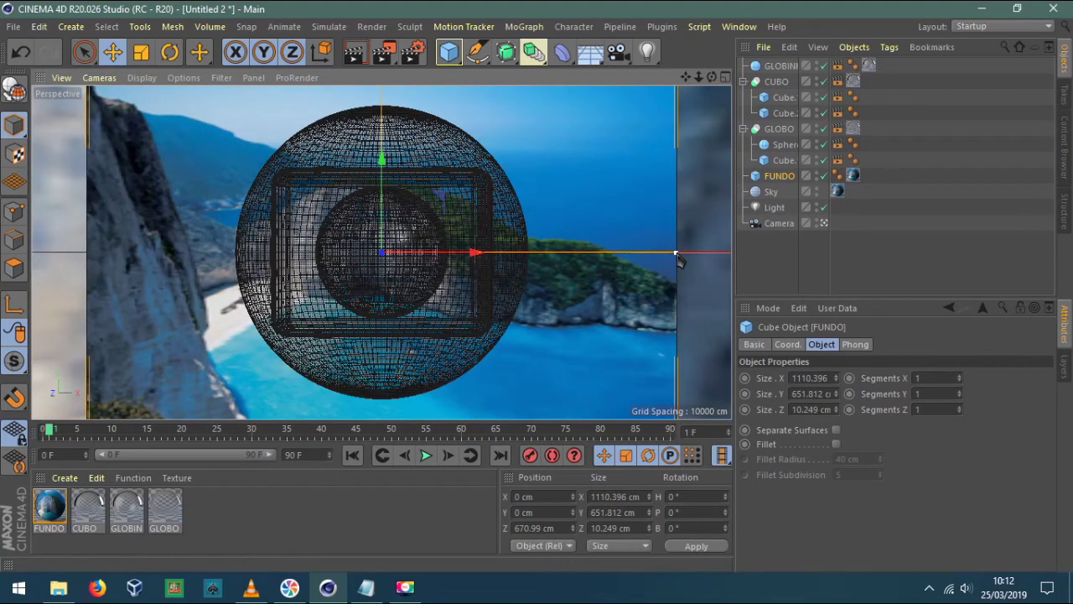
click(824, 223)
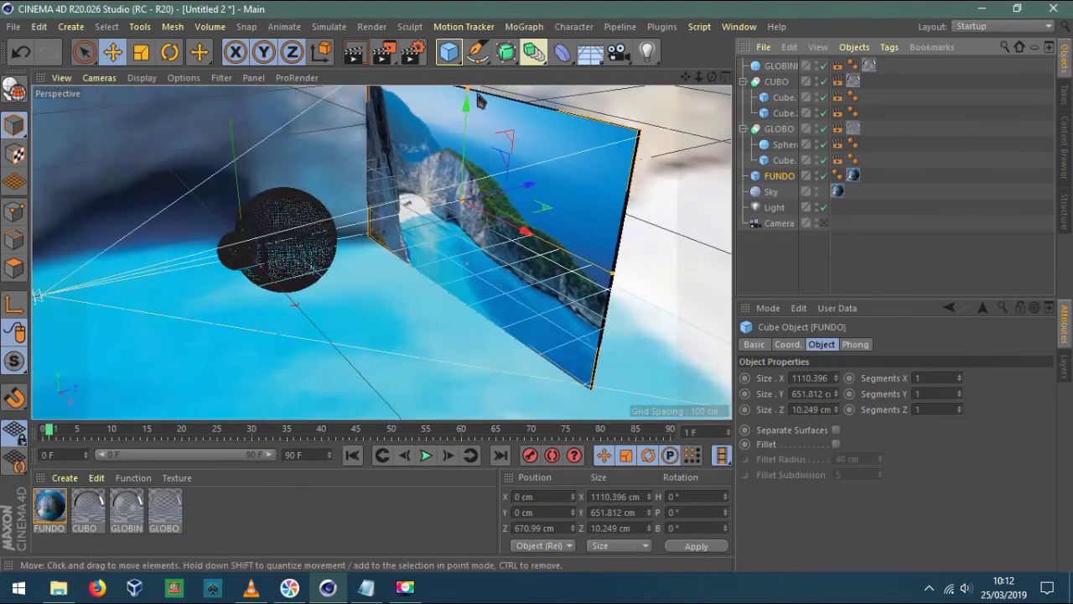
drag(479, 99, 476, 108)
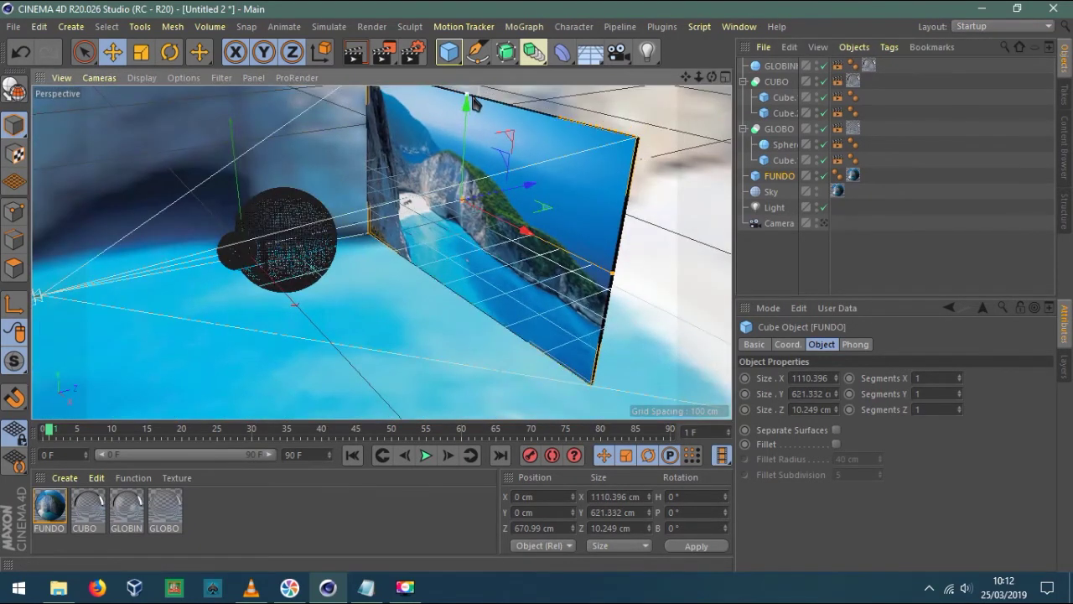
click(824, 225)
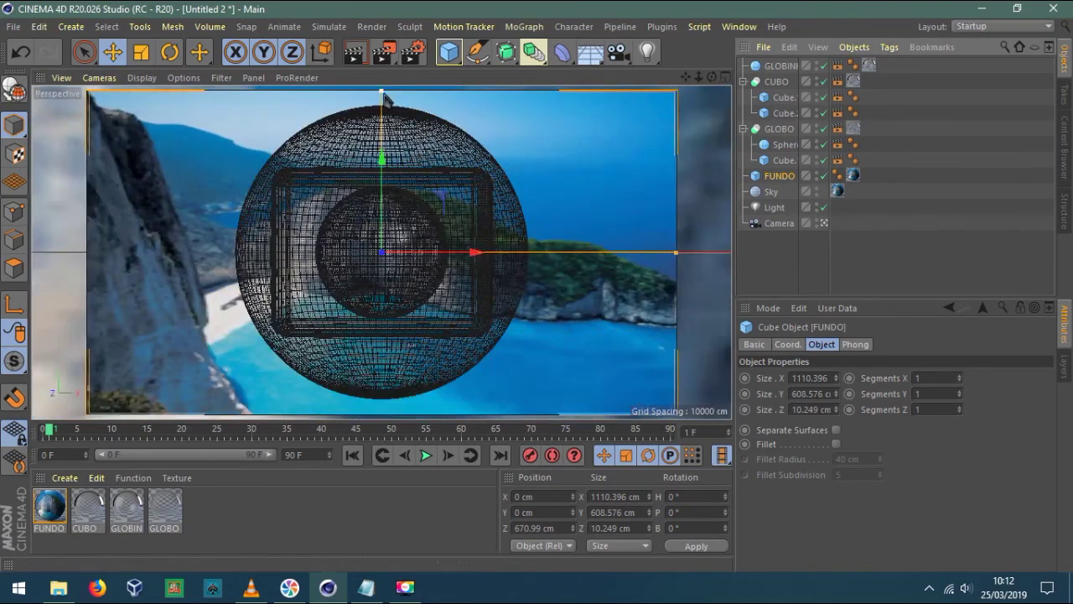
drag(384, 95, 382, 89)
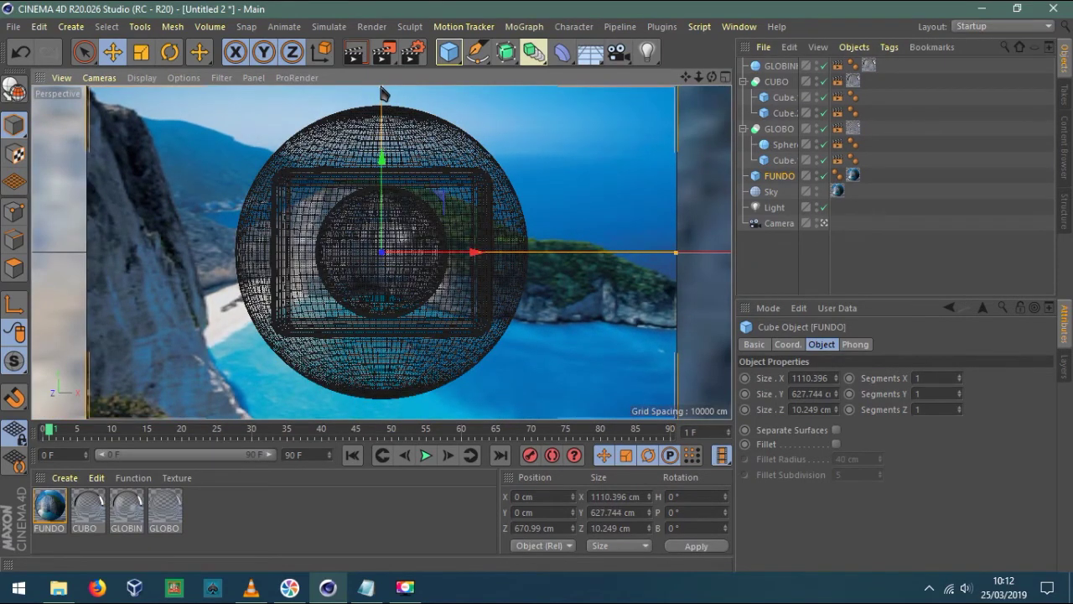
click(354, 55)
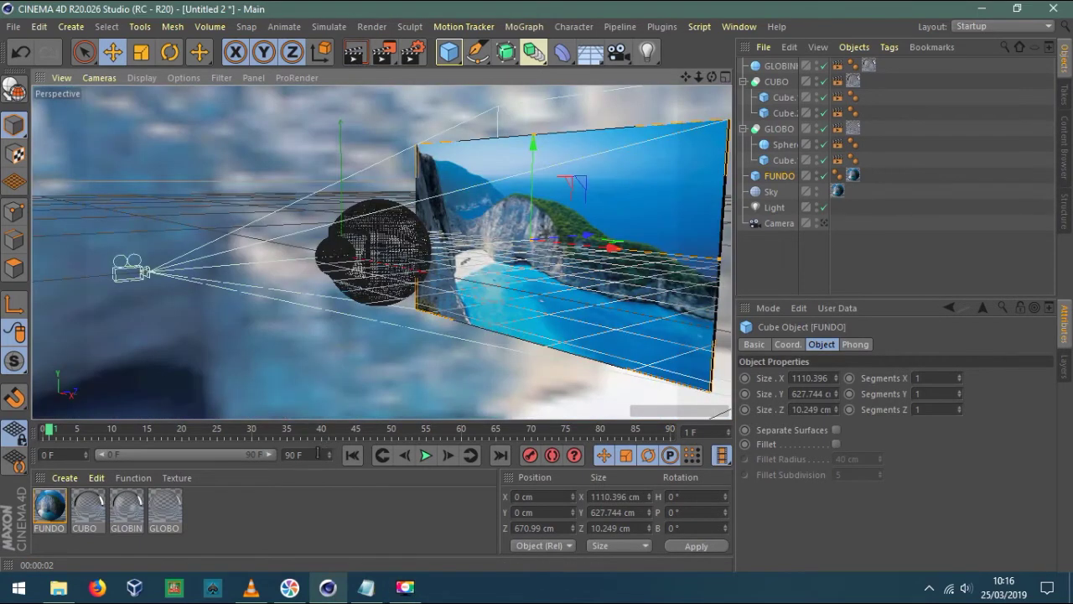
Set the animation end frame to 400 and show the full 0–400 timeline range
click(317, 453)
key(Return)
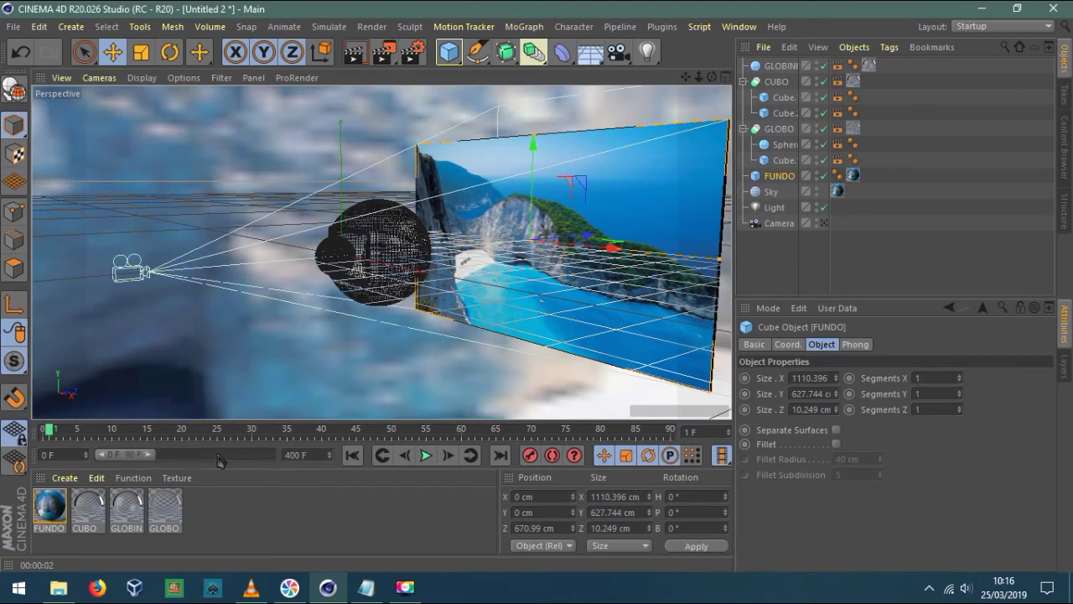
drag(149, 454, 267, 455)
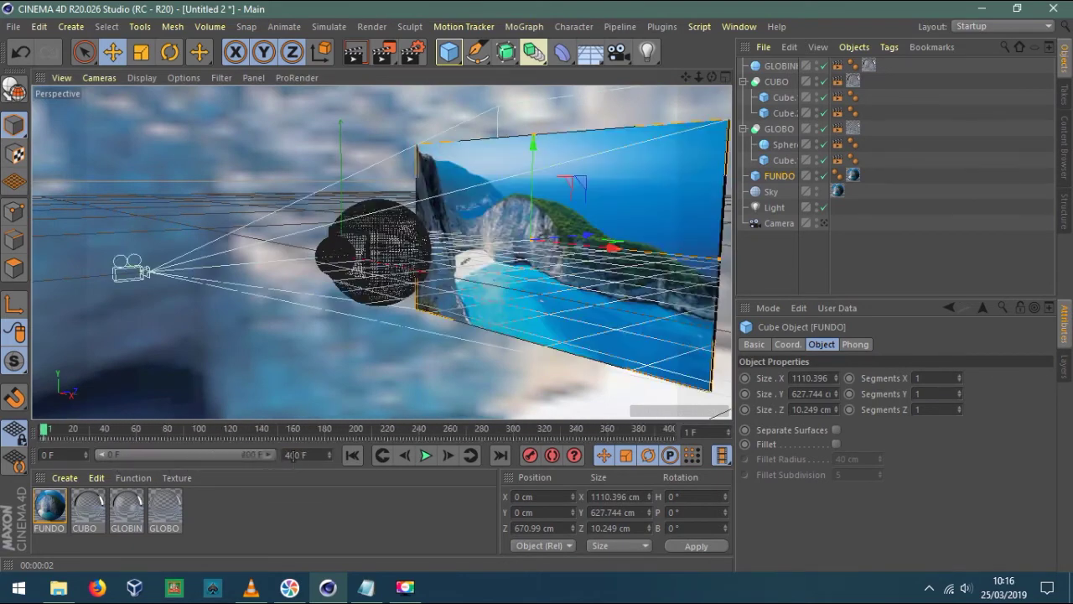
drag(712, 76, 688, 101)
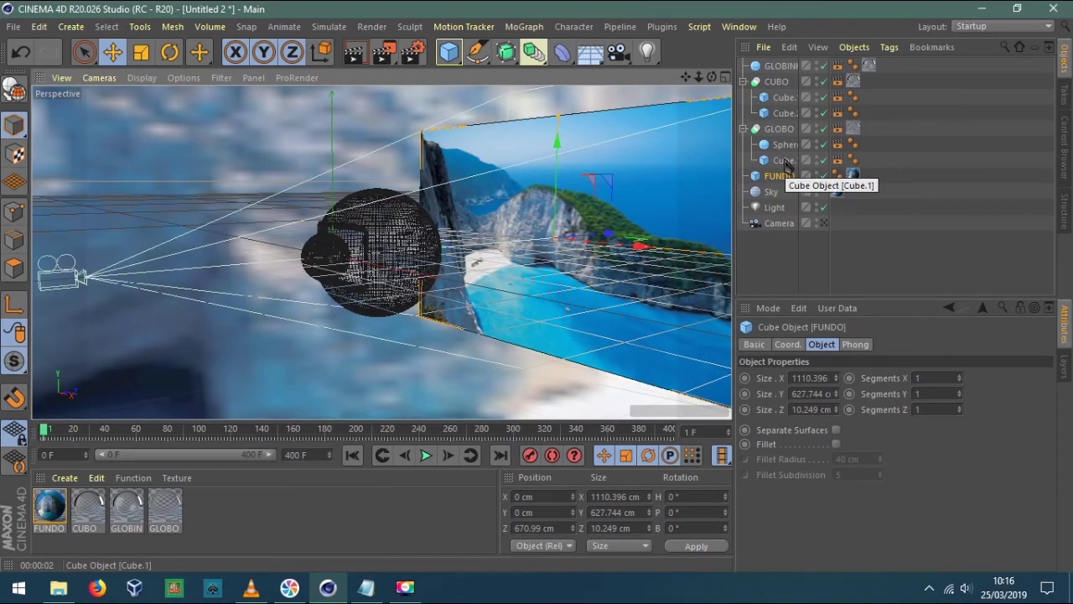
Select all seven globe and cube parts and record a position keyframe at frame 310
click(785, 160)
ctrl+click(785, 144)
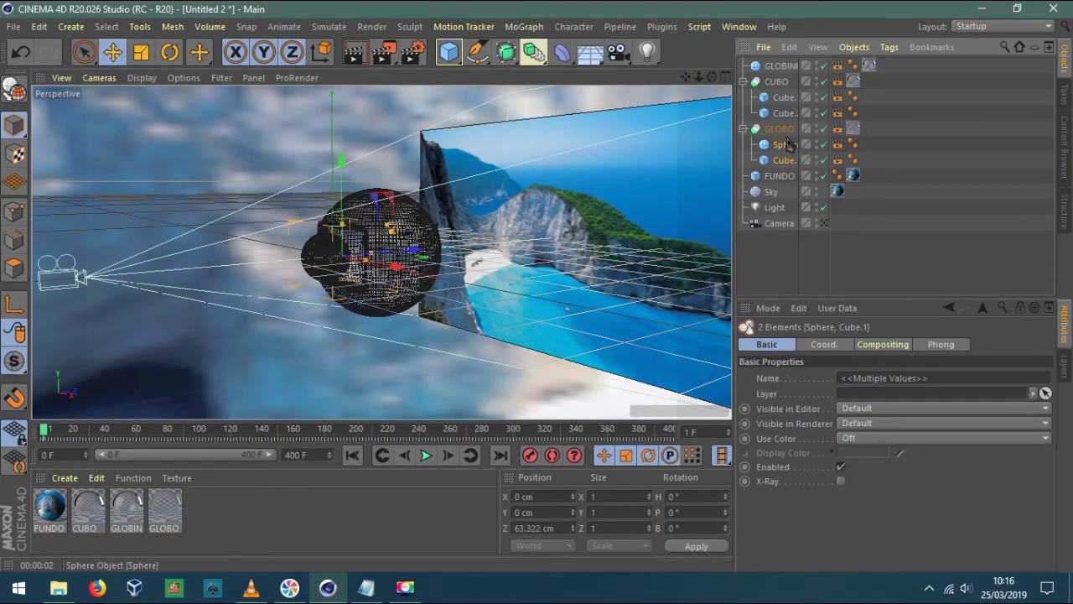
ctrl+click(779, 128)
ctrl+click(787, 97)
ctrl+click(787, 99)
ctrl+click(785, 82)
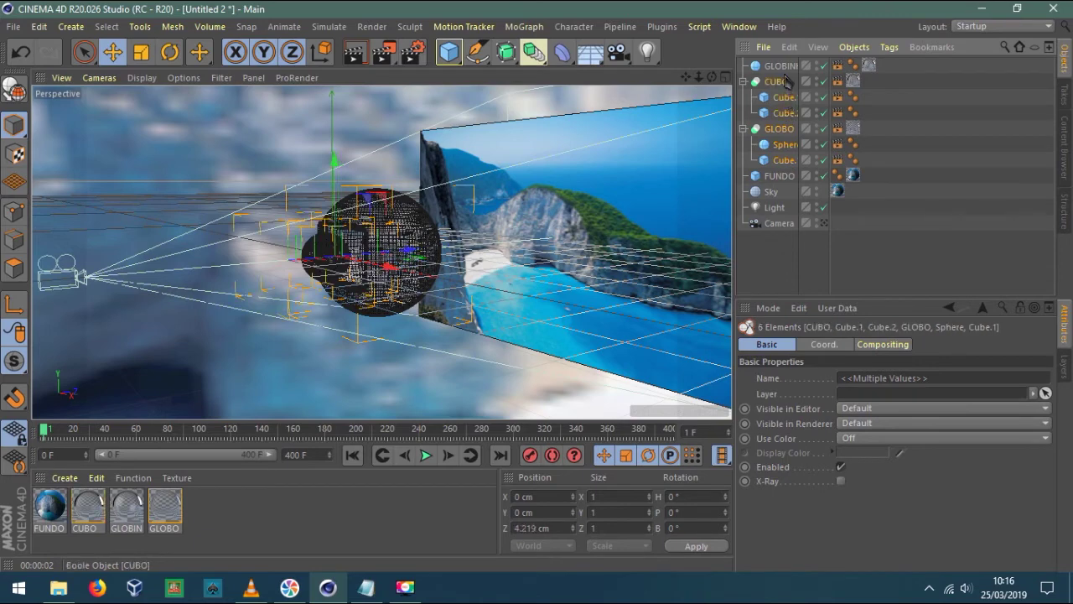
ctrl+click(785, 67)
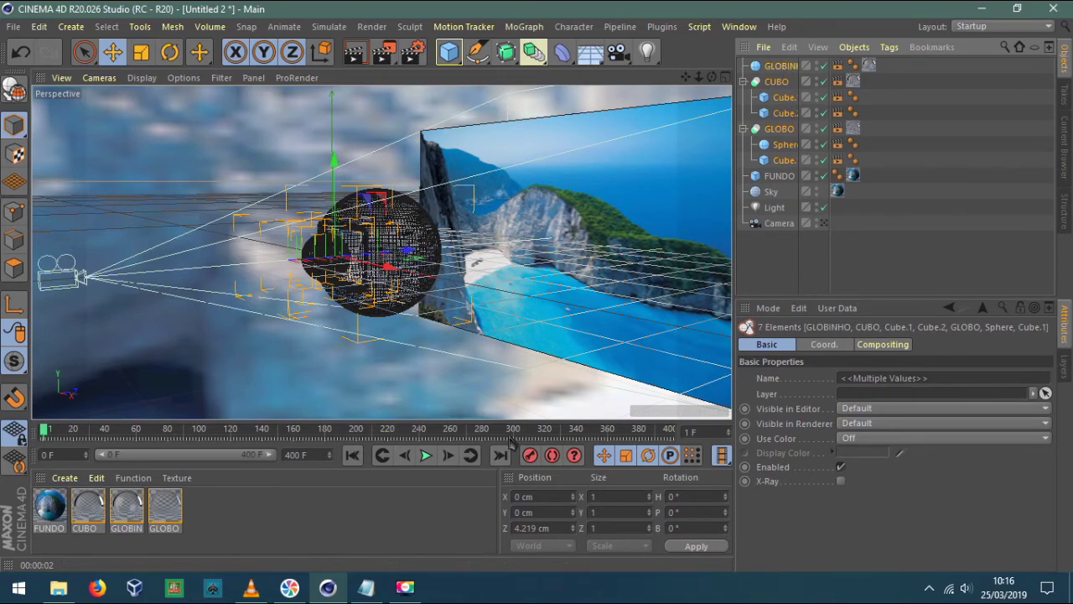
drag(515, 432, 534, 437)
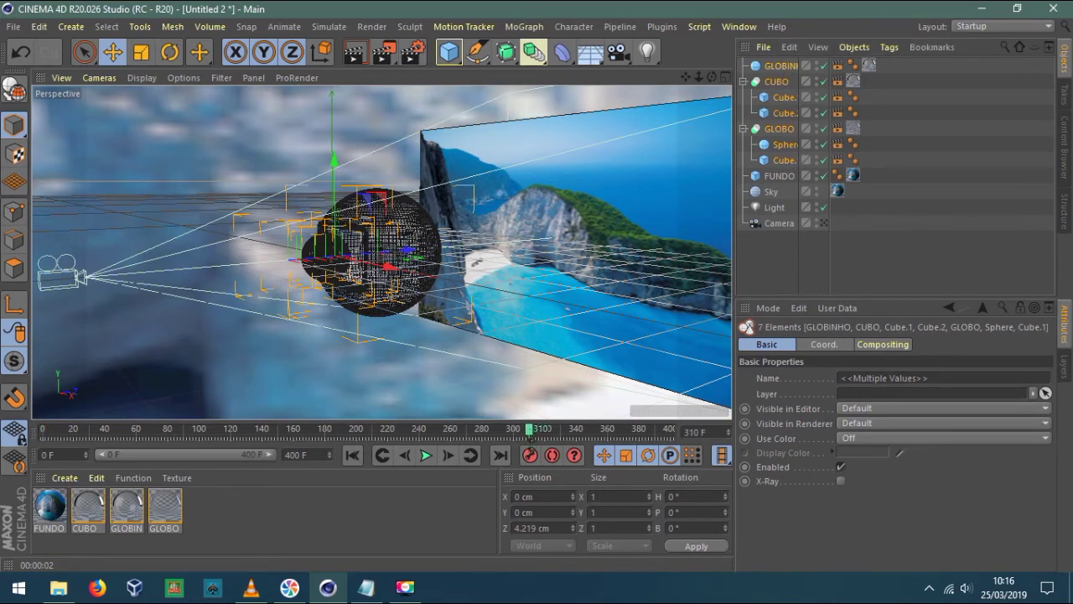
click(534, 457)
At frame 20, move the globe parts toward the camera to Z -347 cm
drag(529, 433, 73, 435)
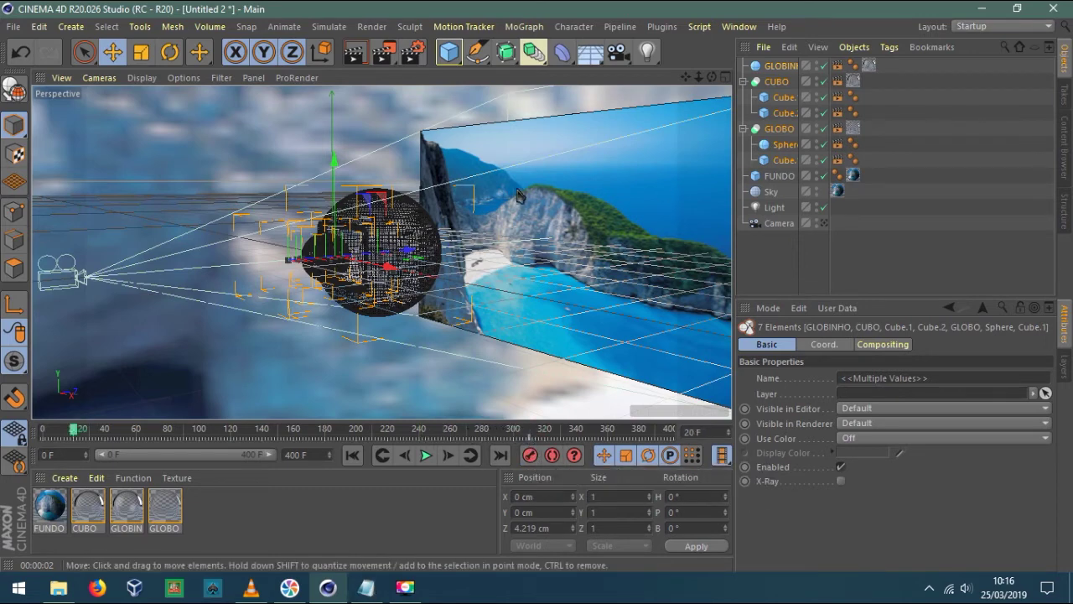
drag(411, 252, 255, 265)
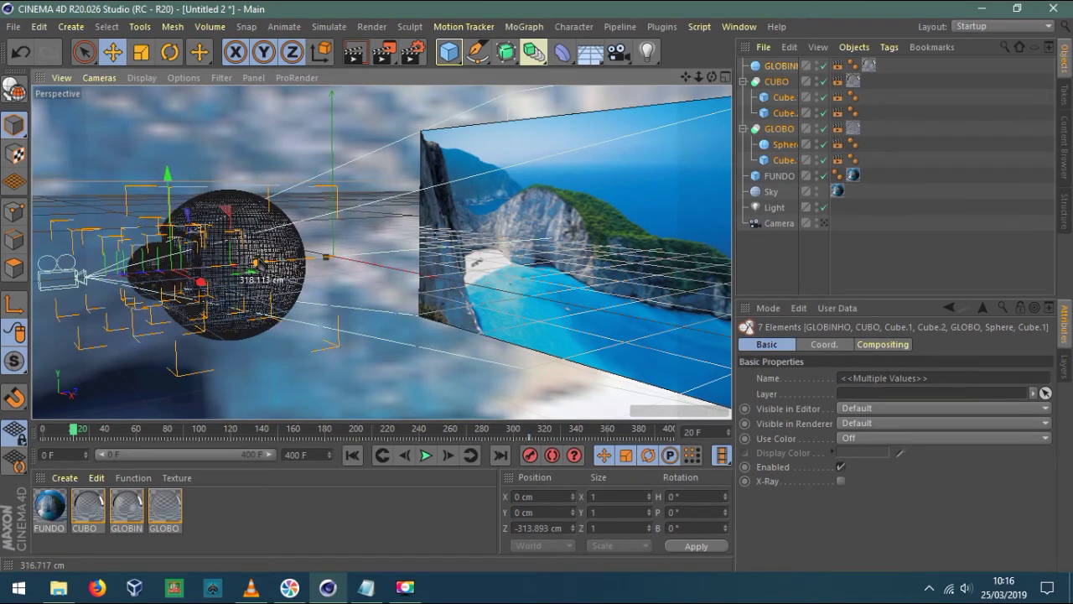
click(361, 591)
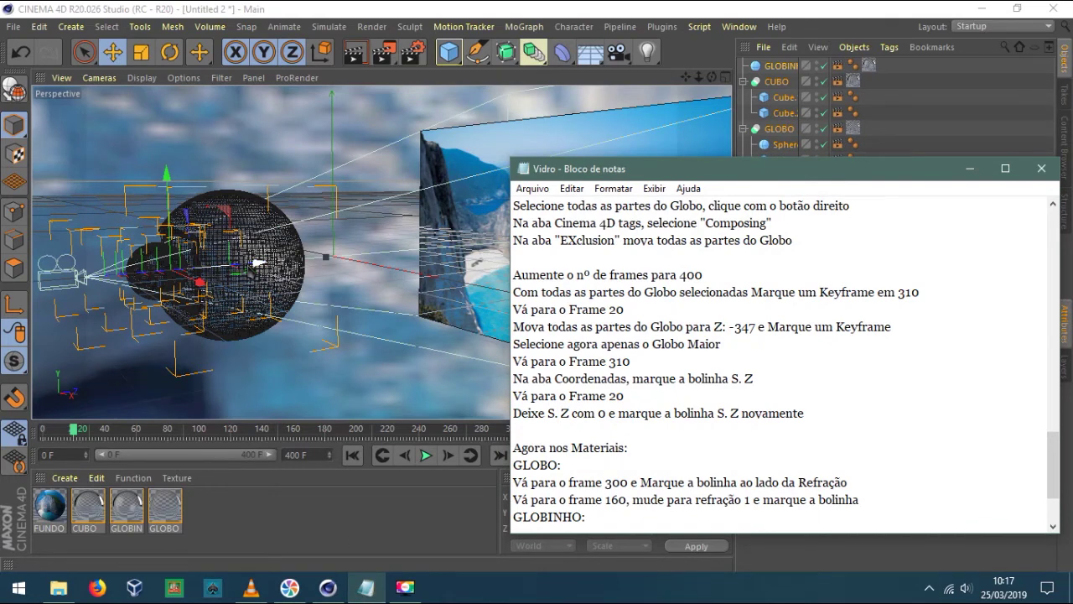
drag(255, 264, 229, 275)
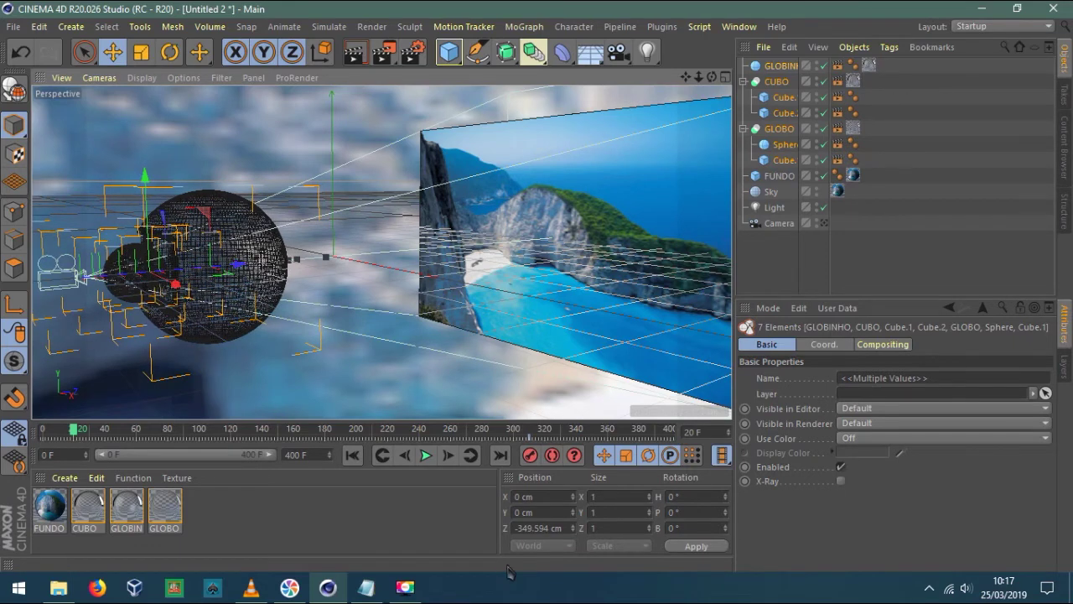
drag(527, 530, 669, 529)
text(7)
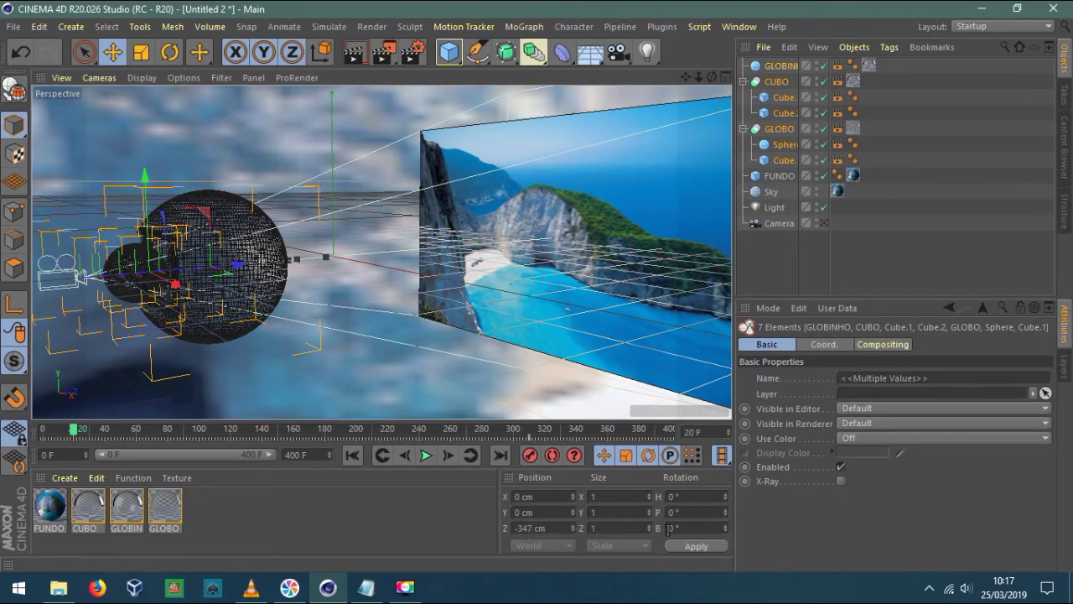
key(Return)
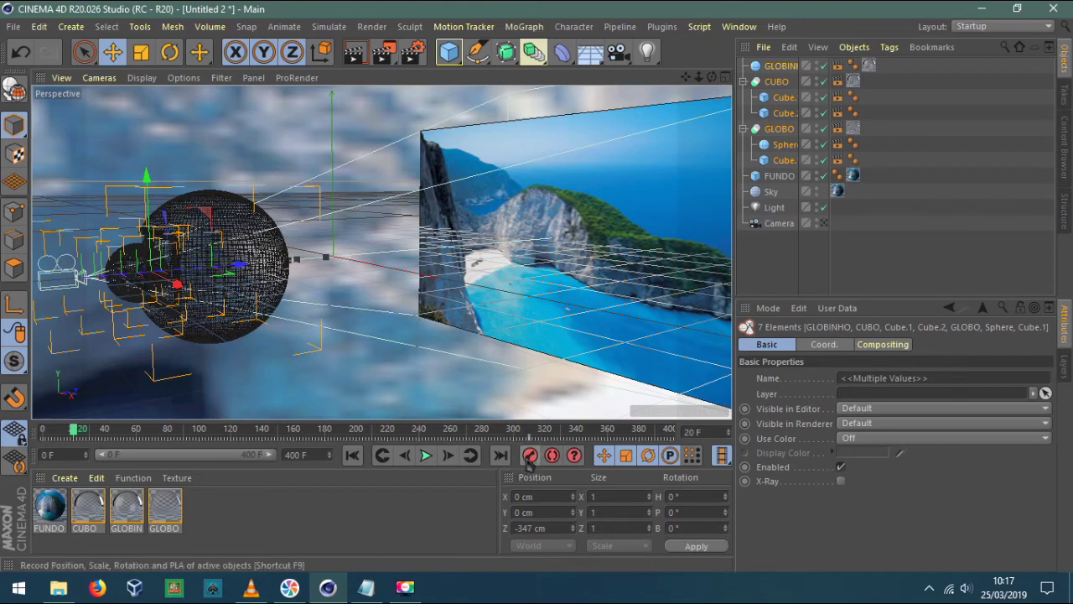
Scrub the timeline to preview the globe parts flying toward the camera
drag(77, 434, 255, 431)
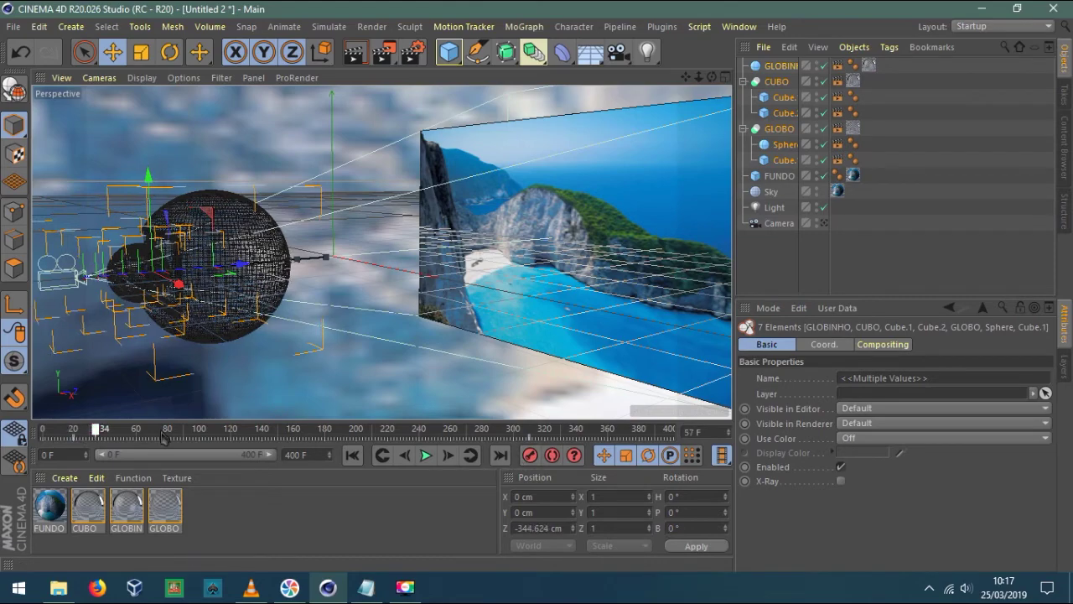
drag(151, 453, 113, 455)
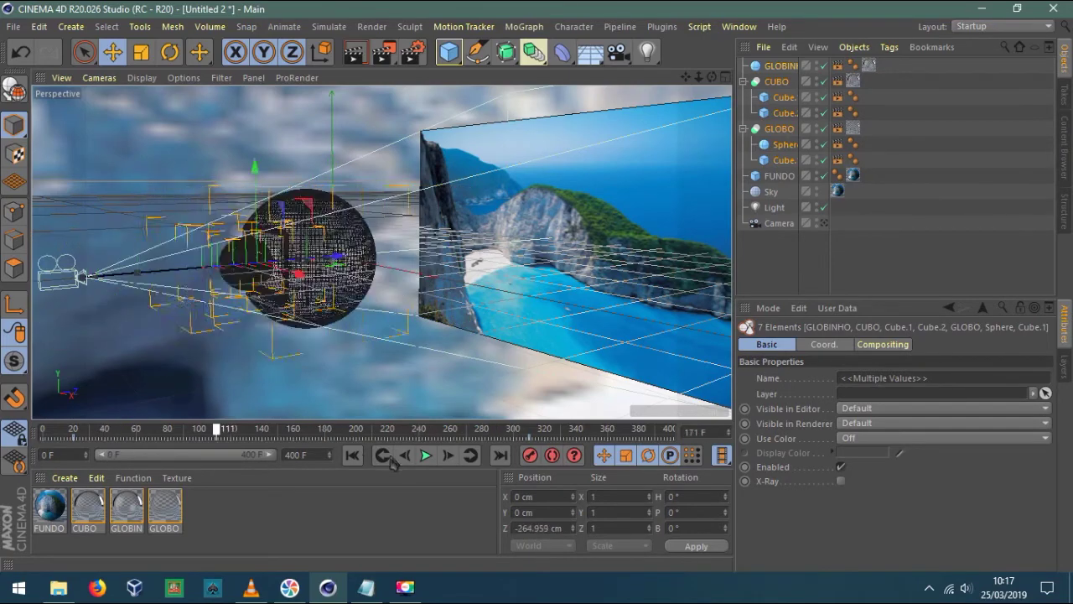
drag(113, 454, 111, 455)
click(838, 260)
click(776, 130)
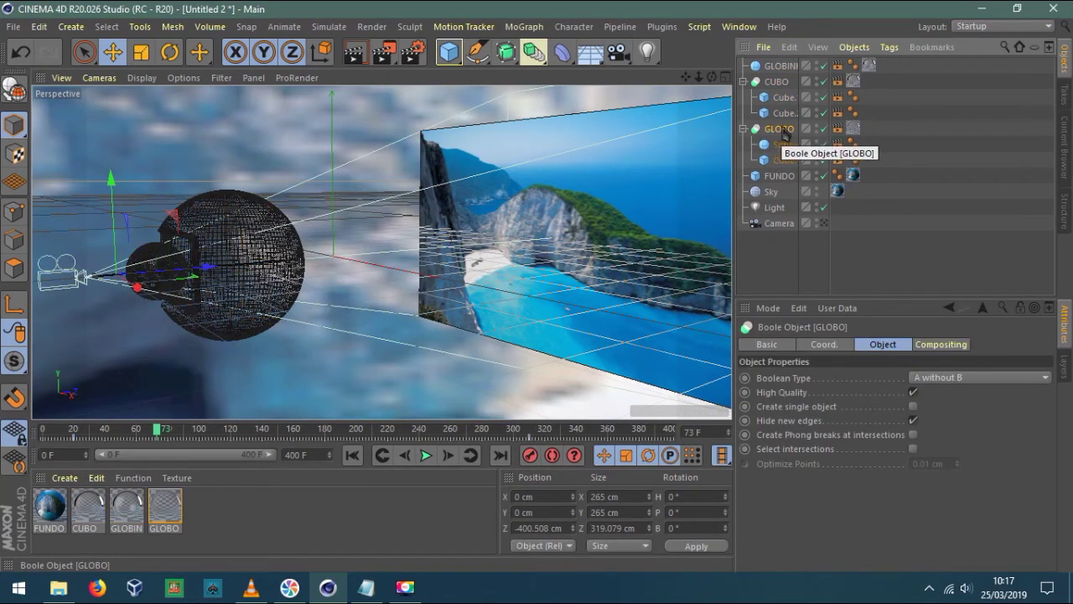
Key GLOBO's Z scale at frame 310, then set it to 0.1 at frame 20
click(14, 88)
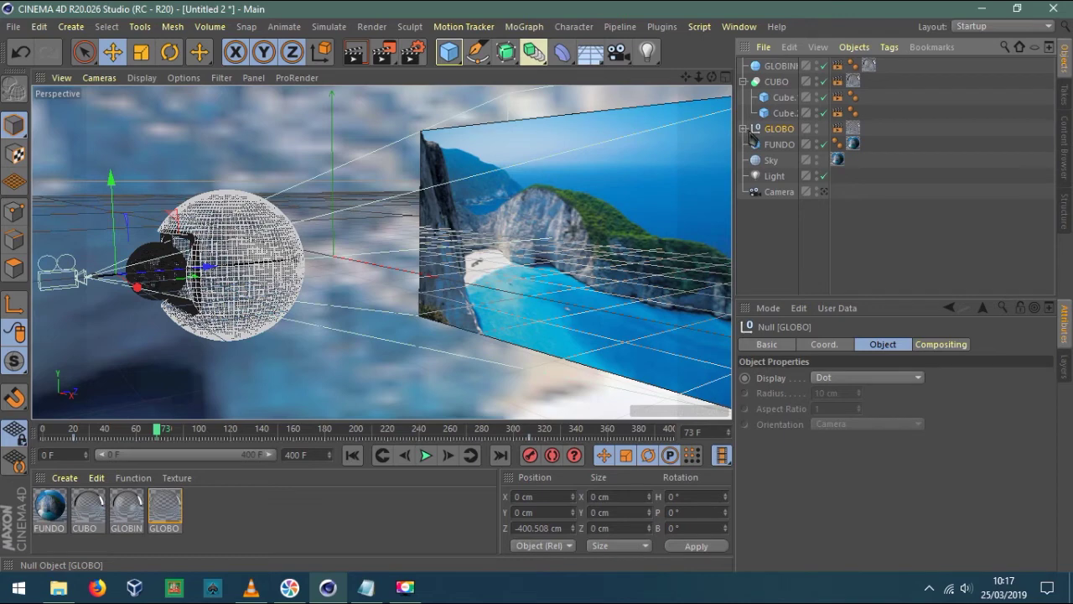
click(828, 345)
drag(492, 430, 530, 430)
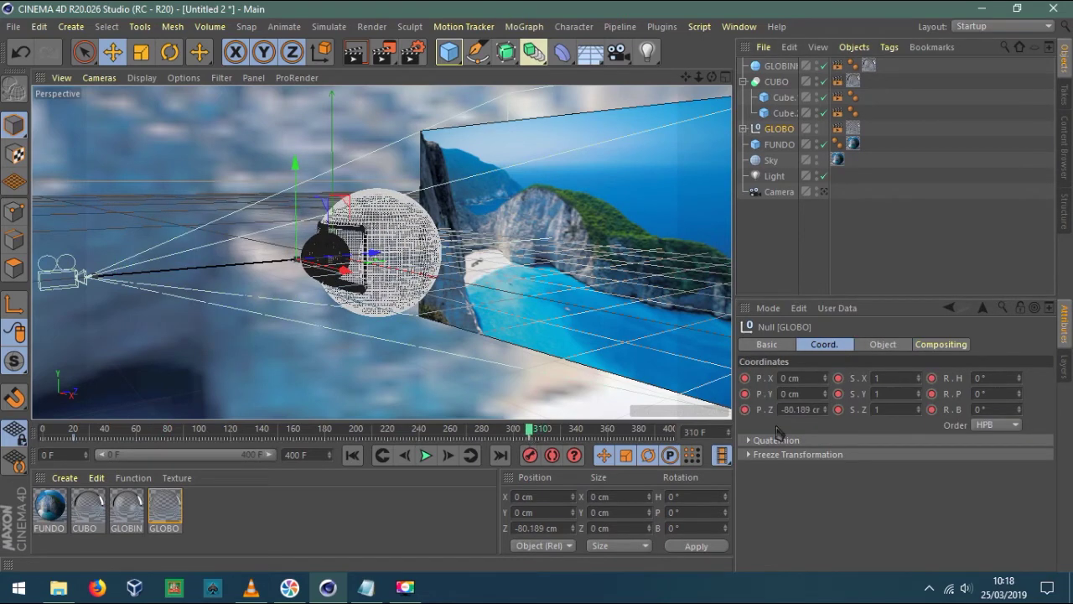
click(838, 409)
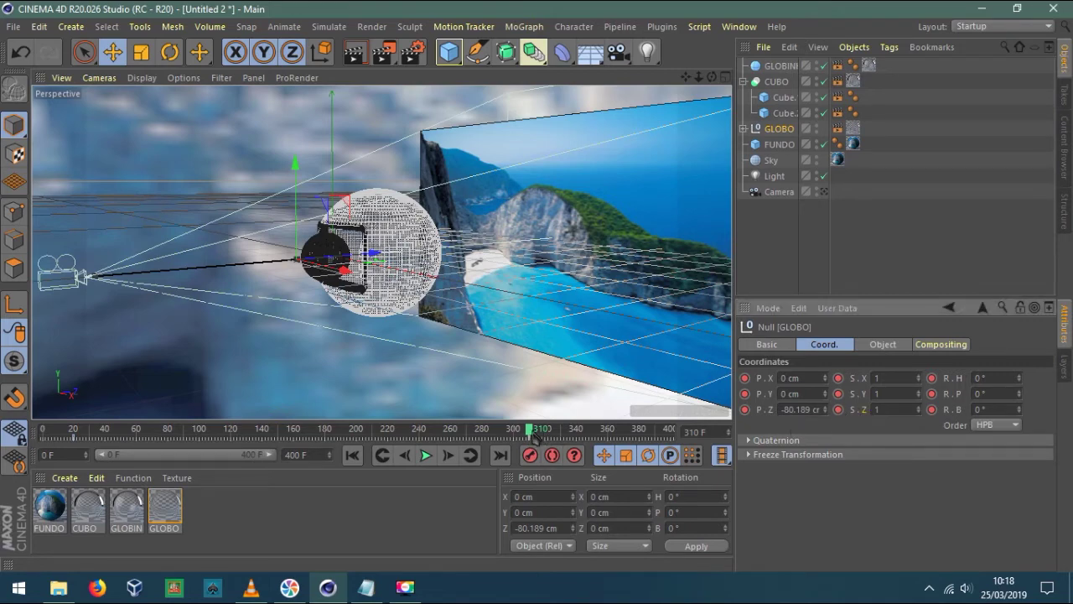
drag(531, 432, 74, 443)
click(887, 409)
text(0.1)
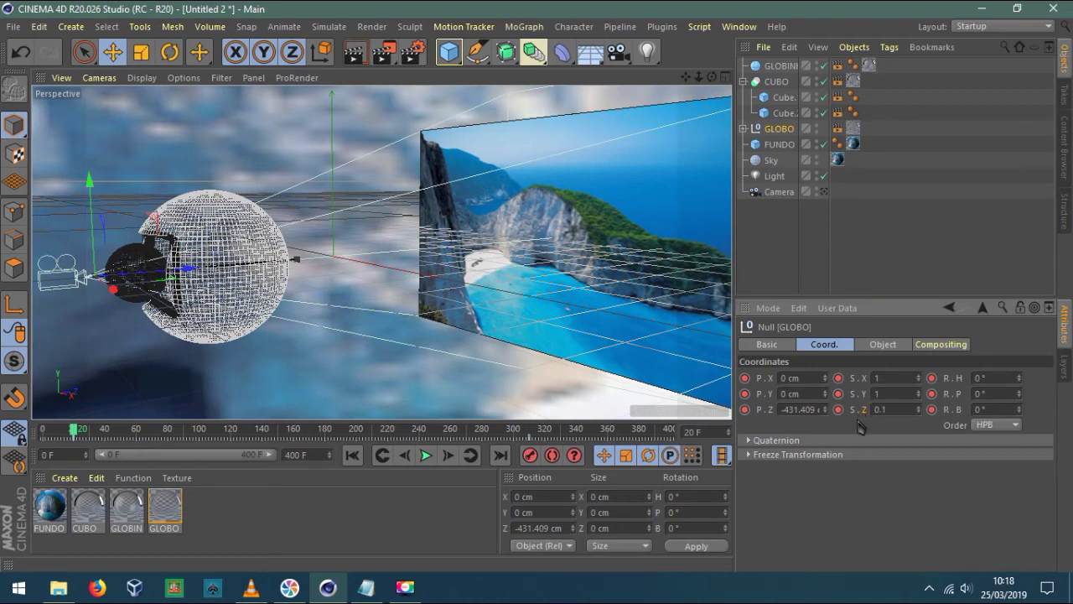
key(Return)
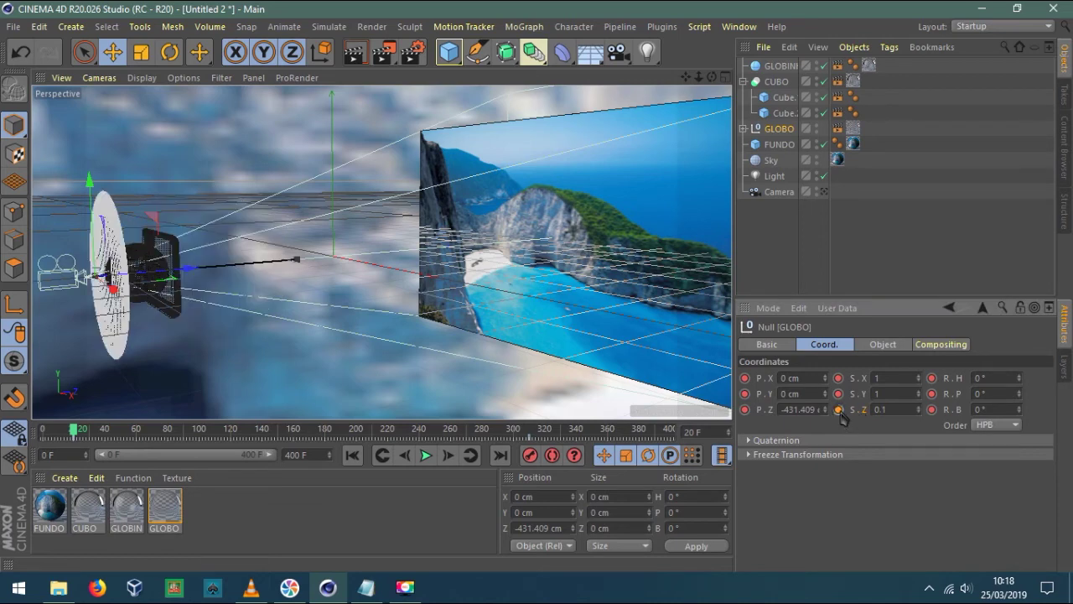
mouse_move(73, 433)
mouse_down()
mouse_move(455, 442)
mouse_move(366, 447)
mouse_move(494, 440)
mouse_move(100, 447)
mouse_move(369, 442)
mouse_move(249, 442)
mouse_up()
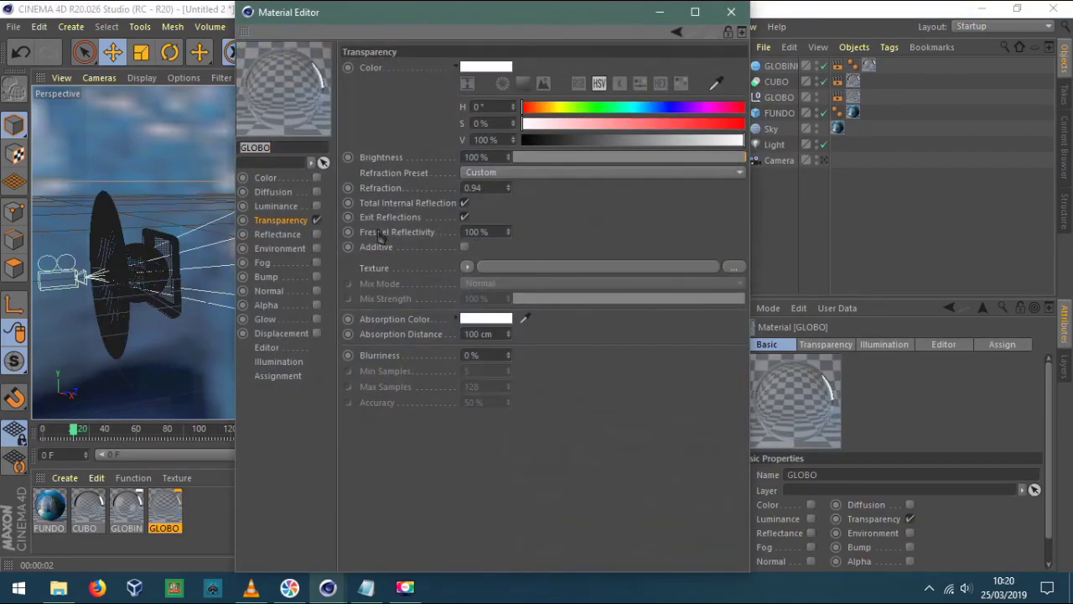
Arrange the GLOBO material editor beside the scene and move the playhead to frame 160
drag(404, 19, 693, 21)
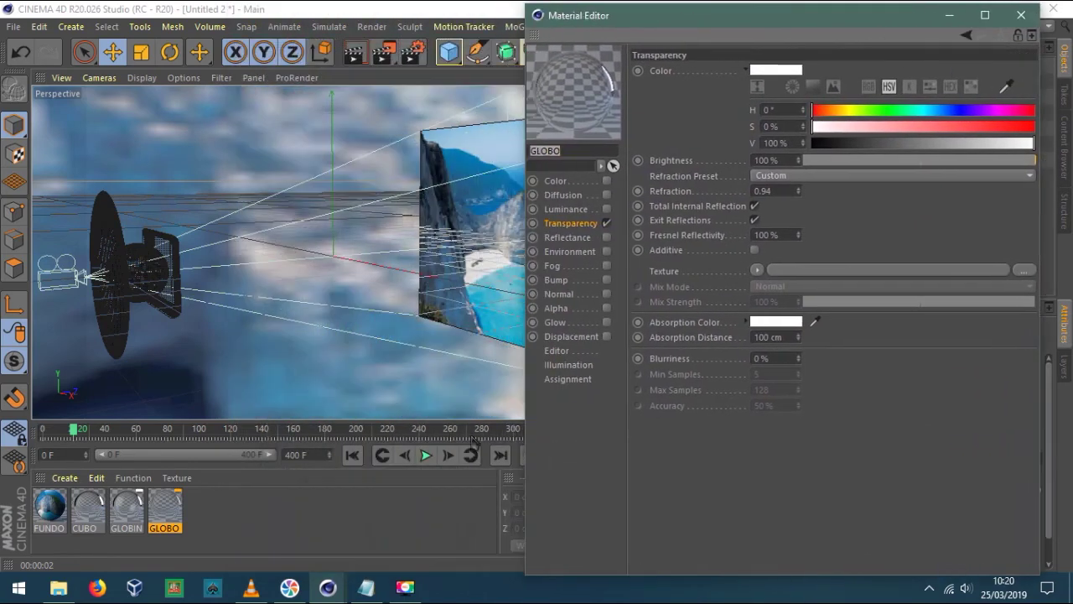
drag(475, 443, 516, 444)
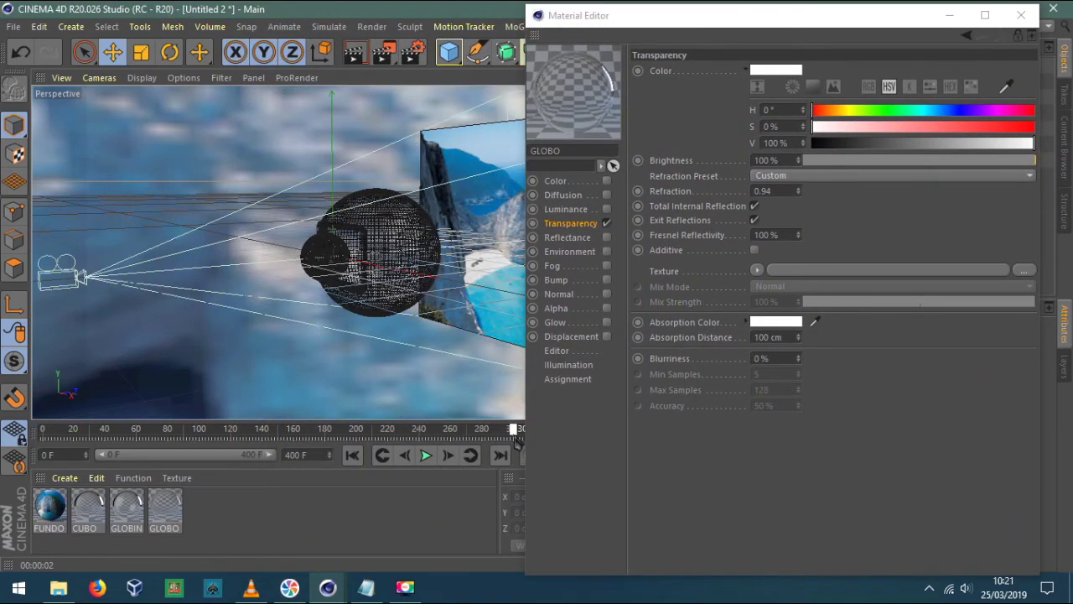
drag(639, 21, 681, 21)
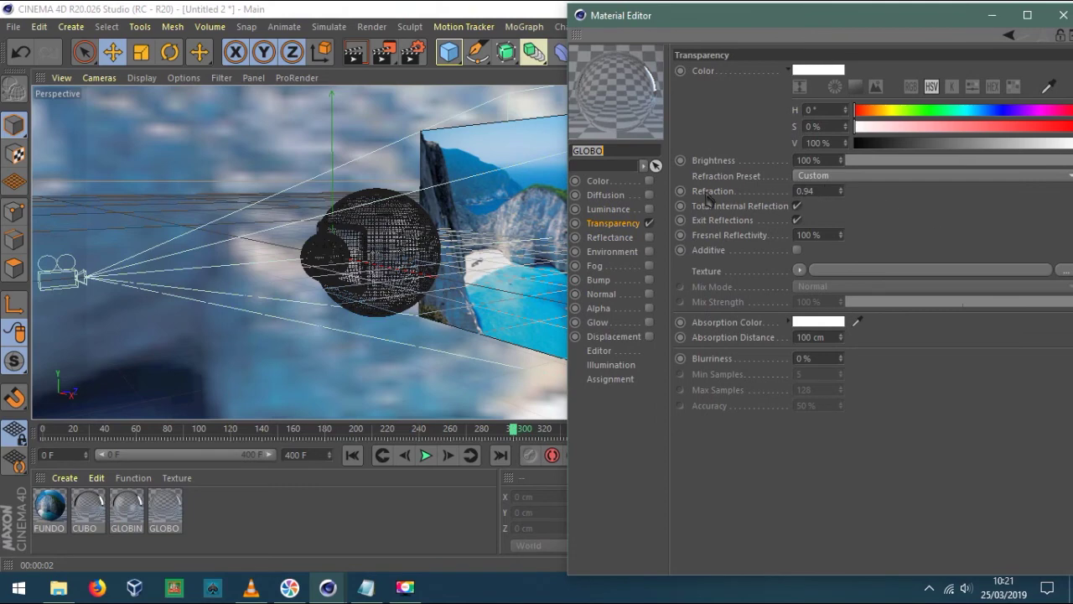
key(Return)
drag(318, 435, 293, 435)
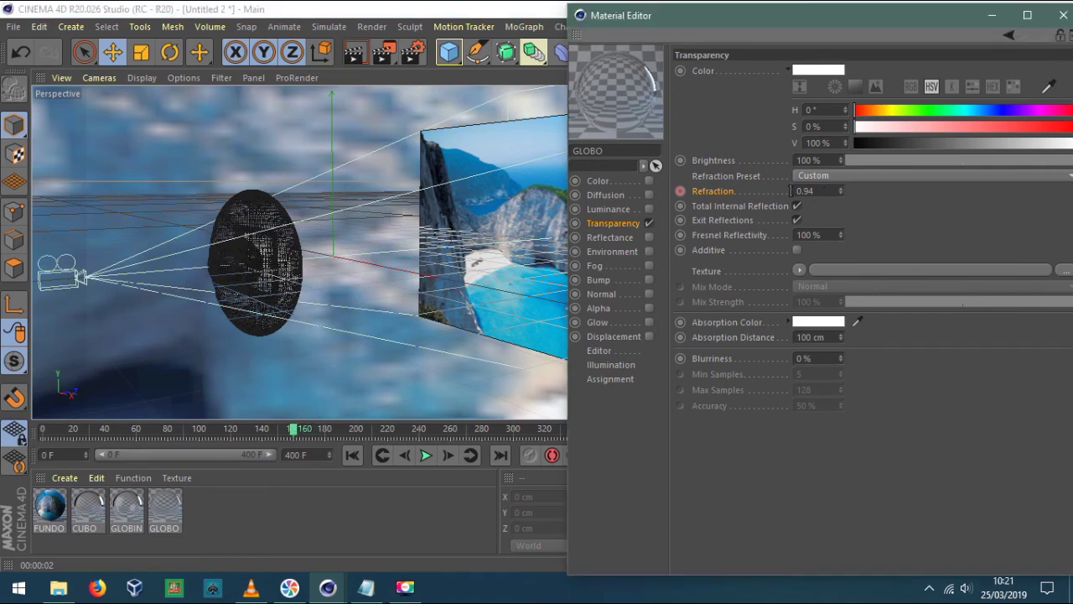
In GLOBINHO's Material Editor, keyframe the refraction at 0.89, then set it to 1
text(1)
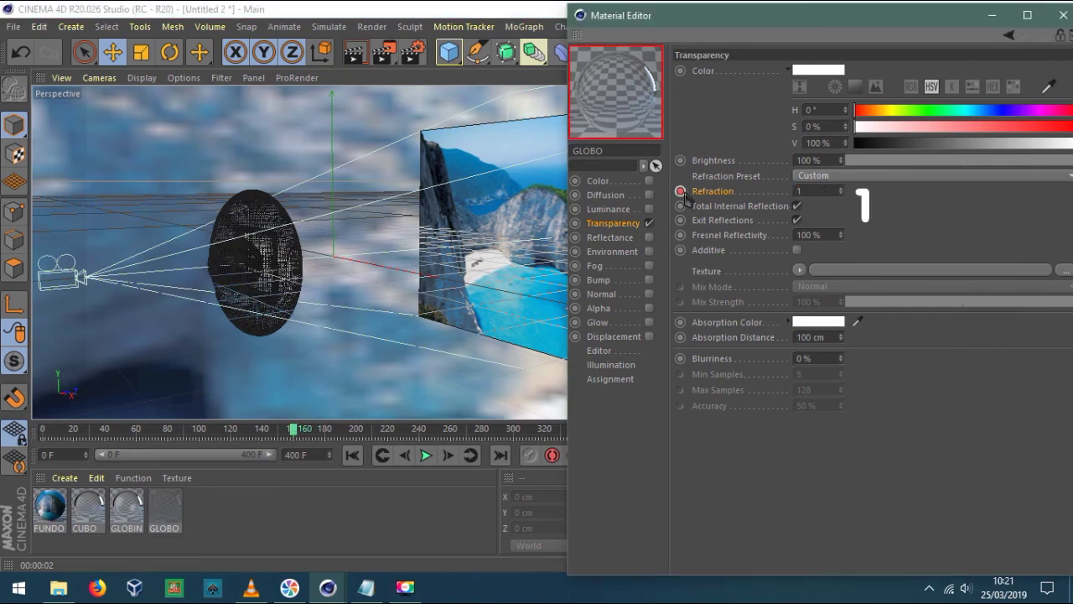
click(176, 519)
double_click(128, 510)
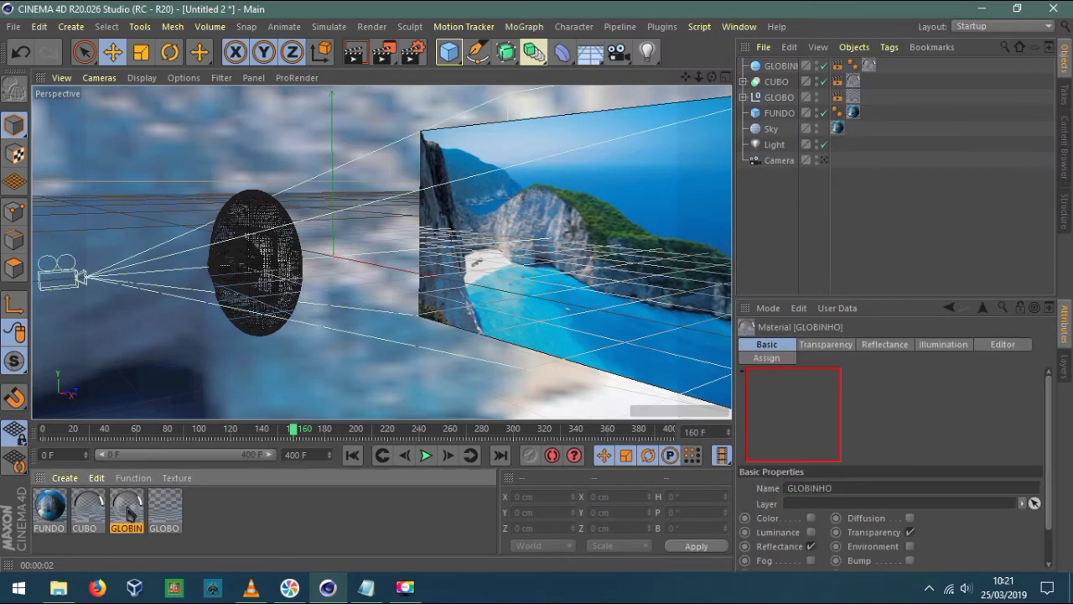
drag(460, 25, 798, 27)
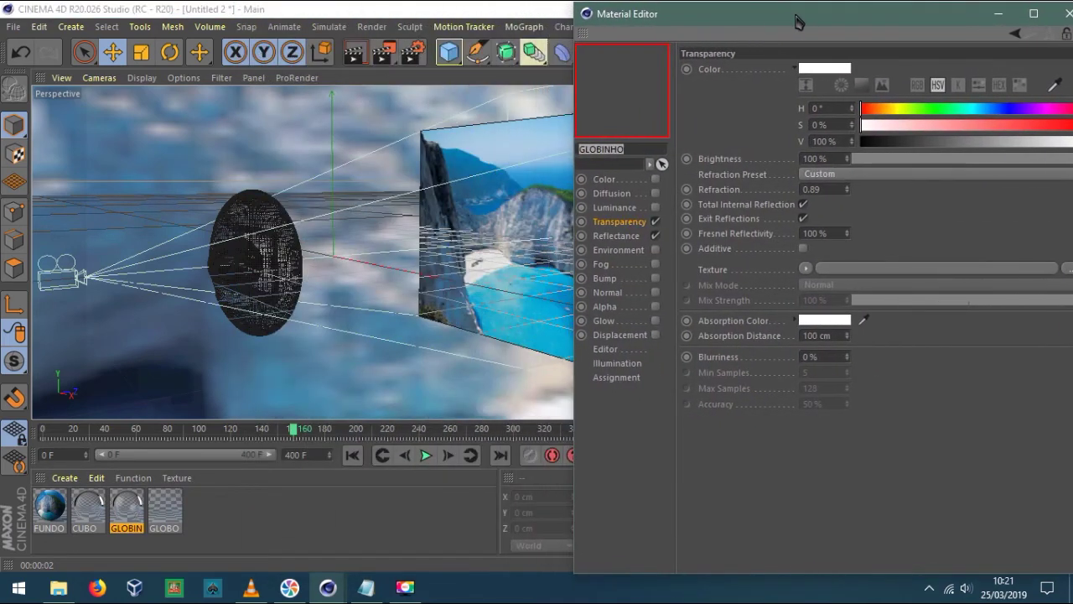
drag(336, 433, 435, 440)
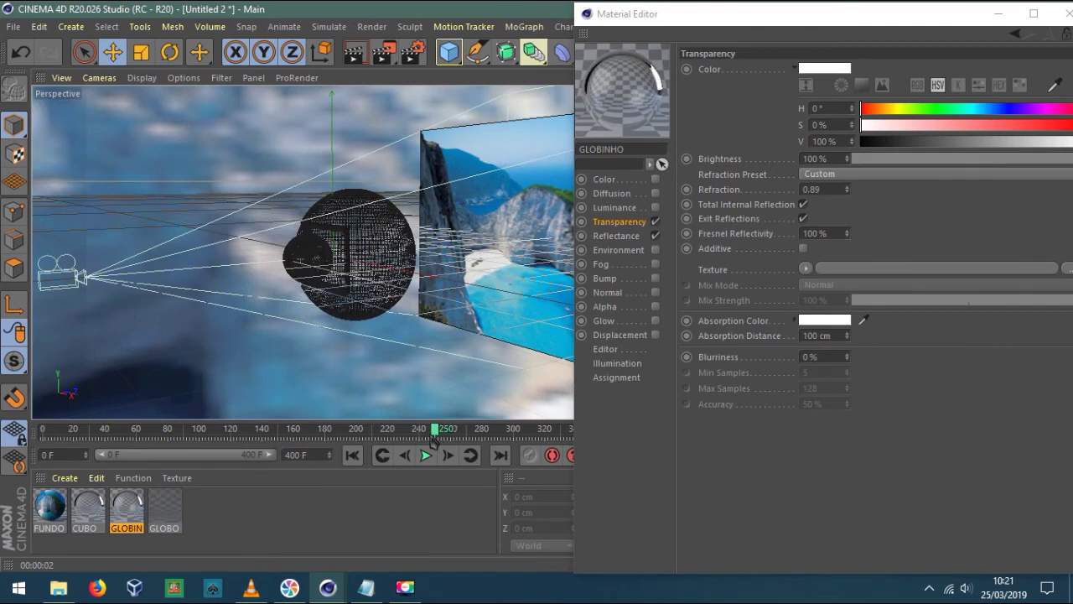
click(691, 194)
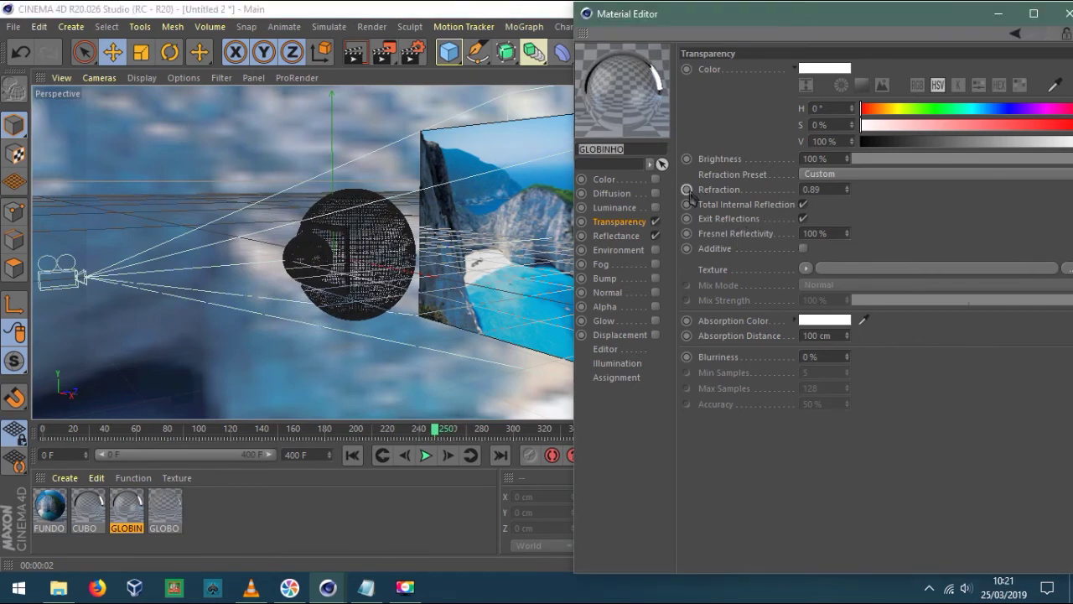
click(138, 434)
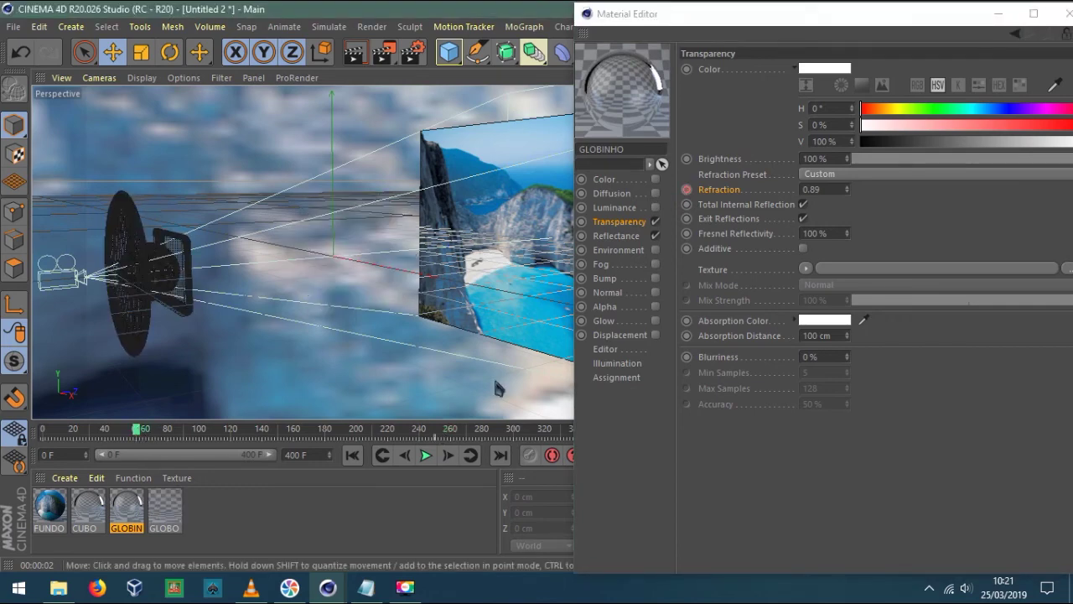
click(826, 189)
text(1)
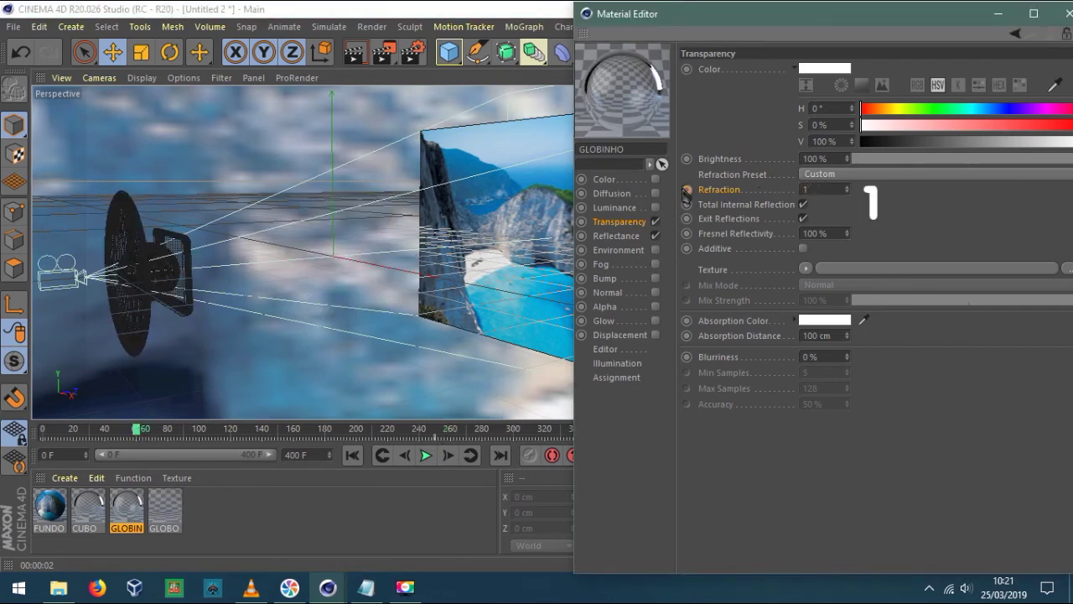
key(Return)
Key GLOBINHO's Reflectance specular strength at 90 %, then 0 % at frame 100, and review it
click(629, 239)
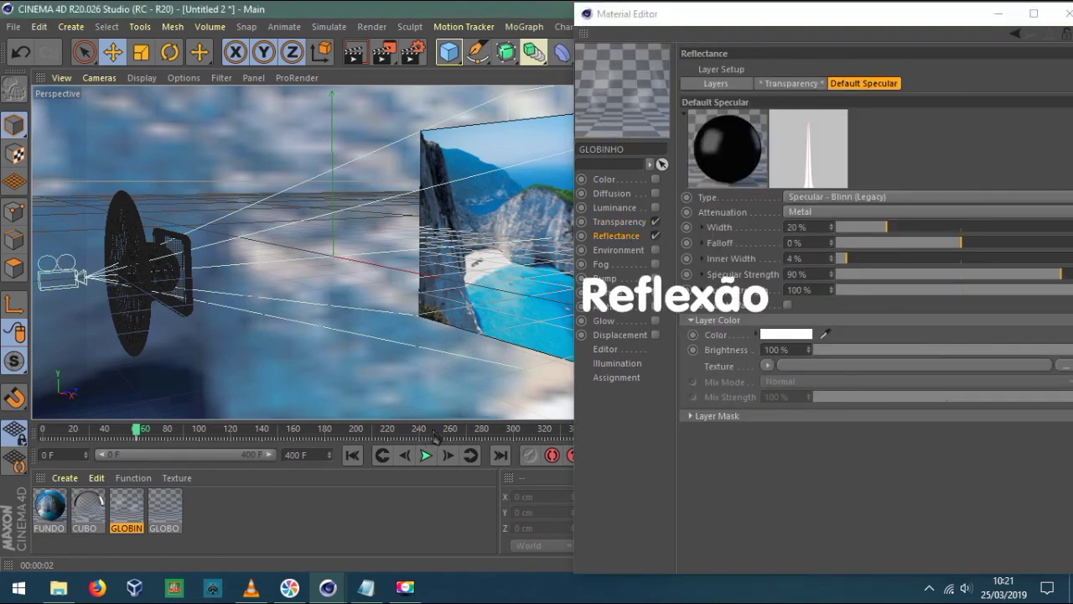
mouse_move(356, 432)
mouse_down()
mouse_move(264, 432)
mouse_move(326, 436)
mouse_up()
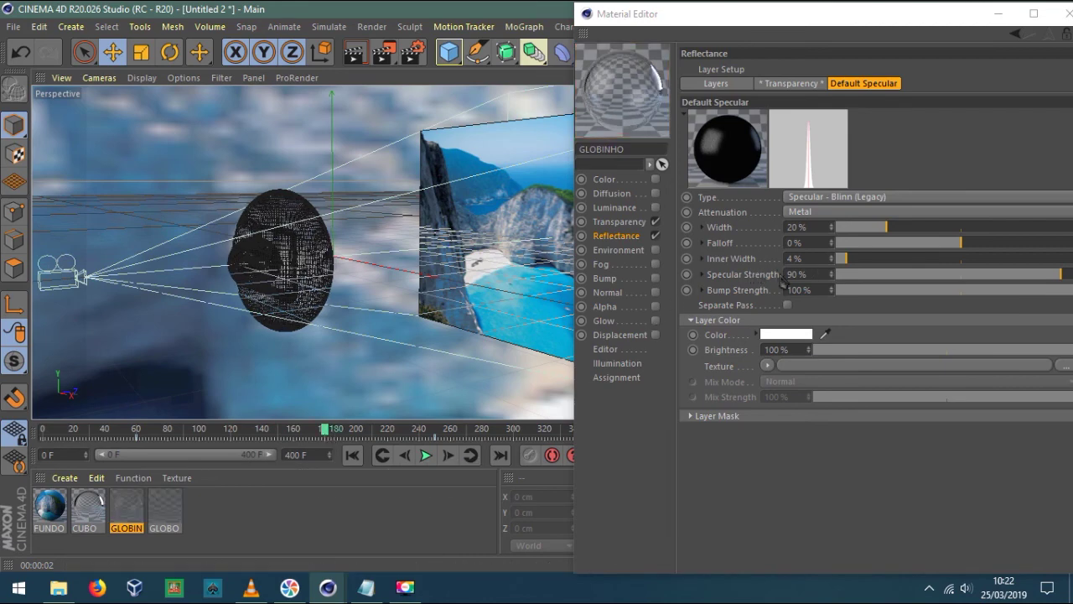
click(687, 275)
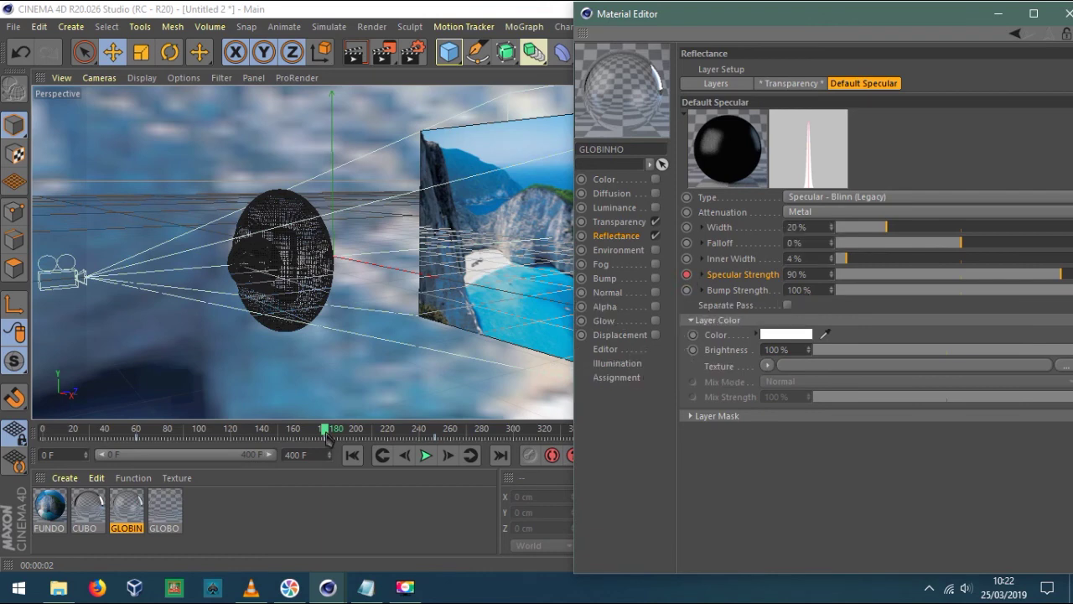
drag(328, 437, 201, 442)
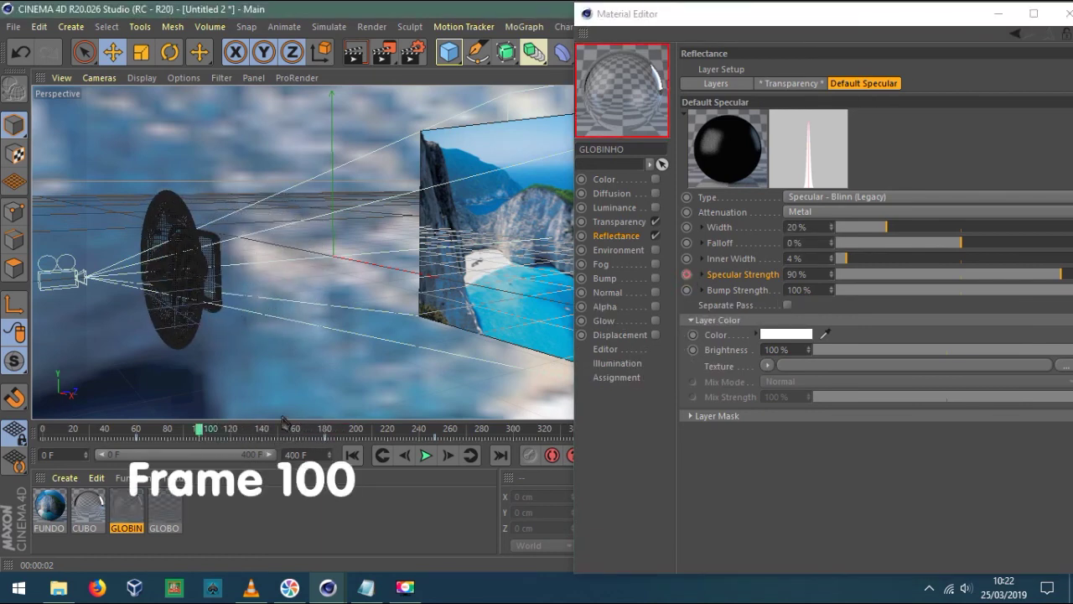
click(801, 274)
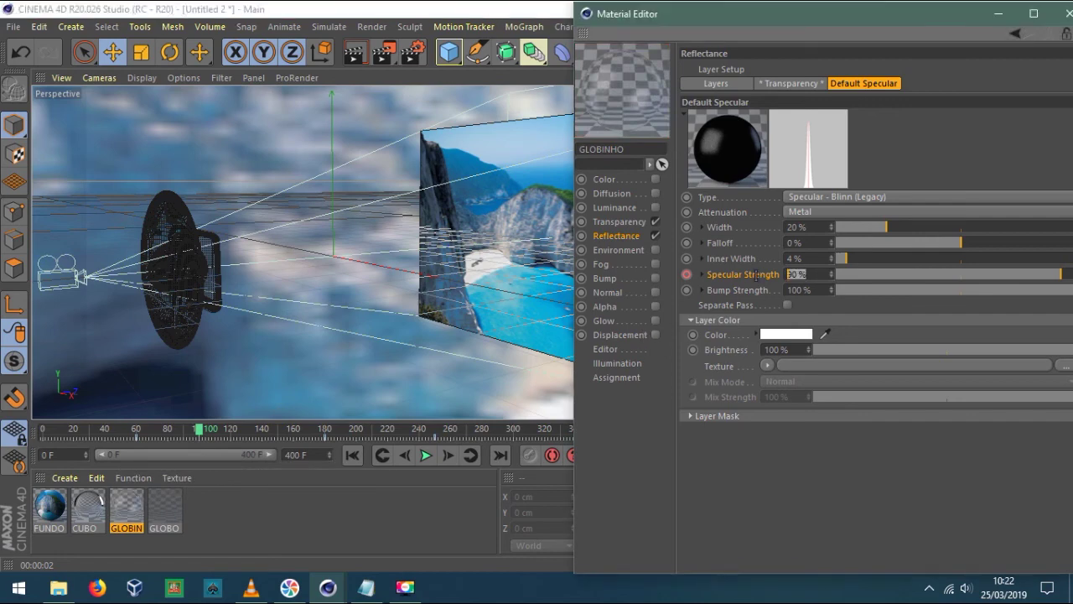
text(0)
key(Return)
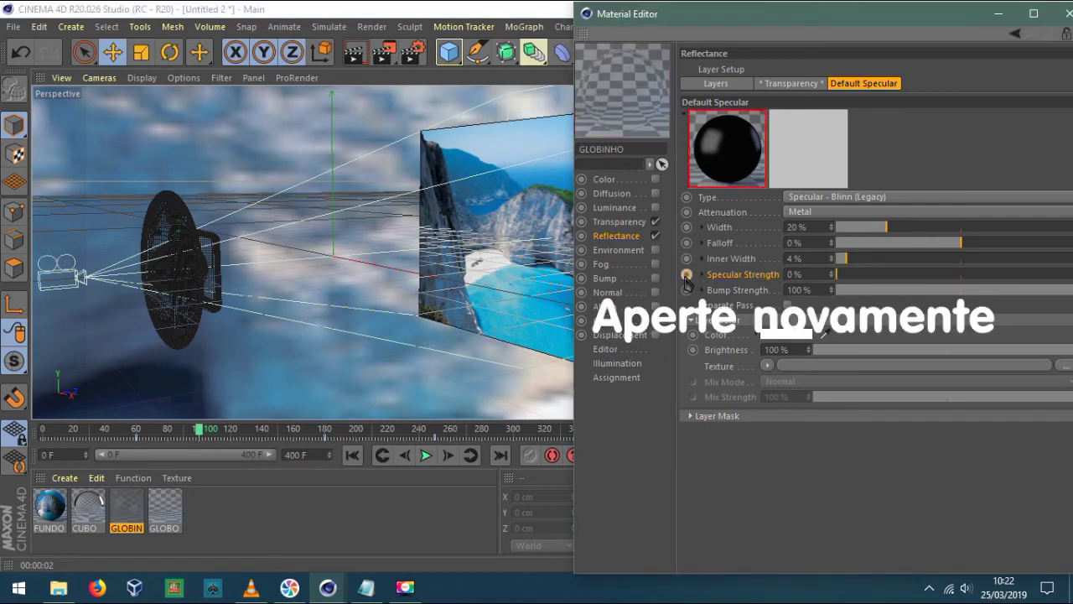
click(686, 274)
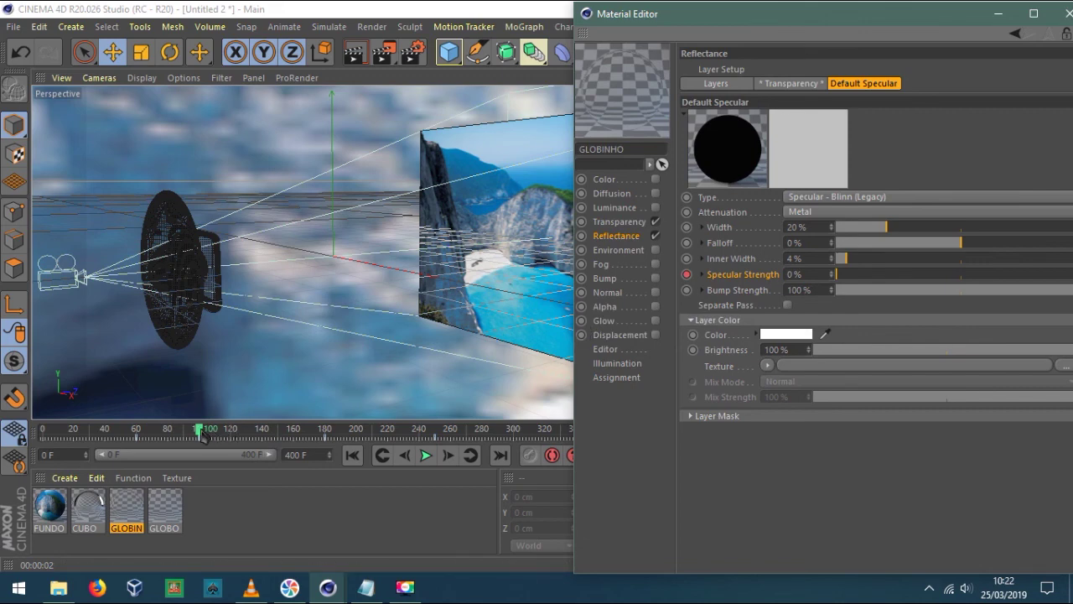
mouse_move(201, 436)
mouse_down()
mouse_move(460, 442)
mouse_move(209, 442)
mouse_move(411, 442)
mouse_up()
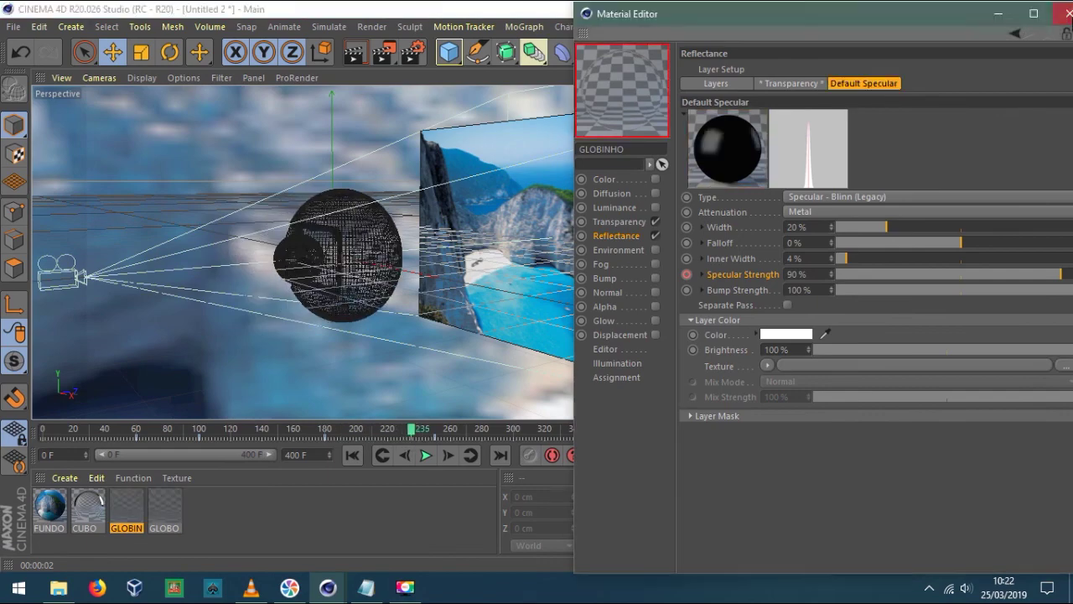
click(1053, 13)
At frame 160, keyframe CUBO's Transparency refraction at 1, then close the Material Editor
double_click(88, 507)
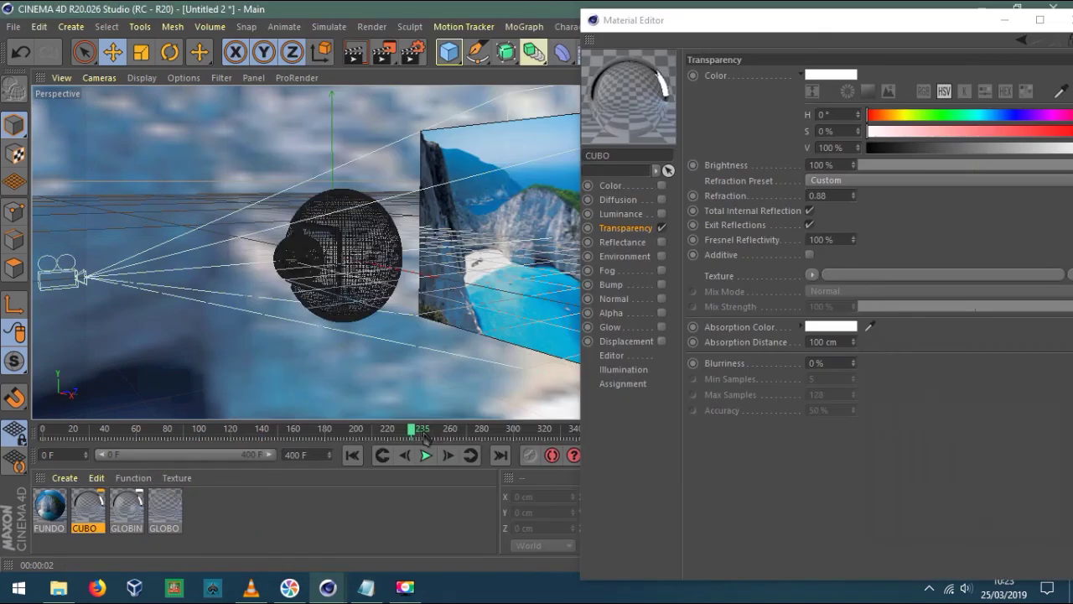
drag(419, 442, 516, 442)
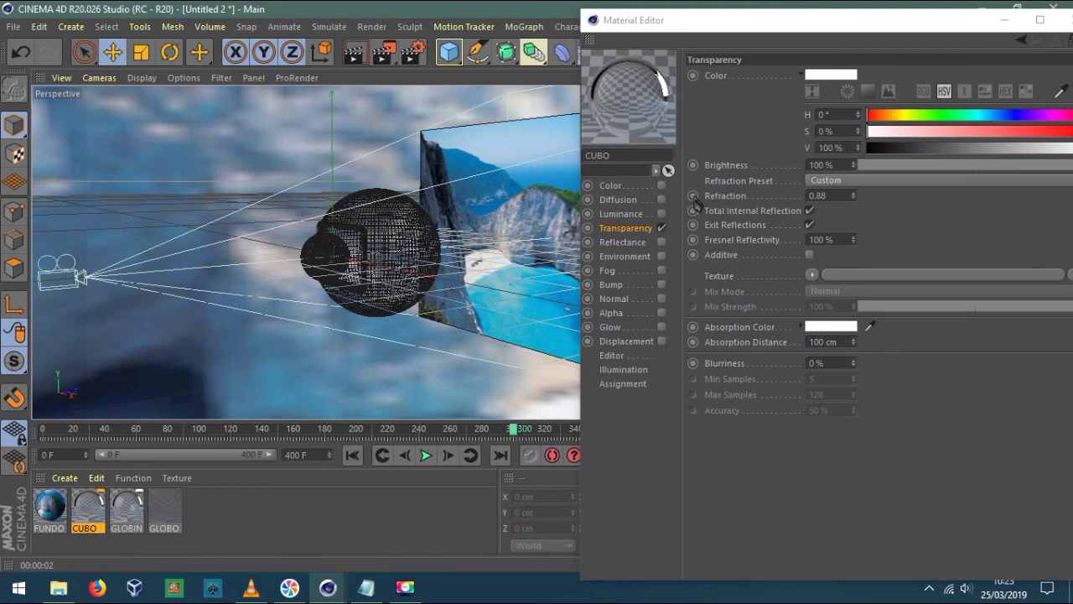
click(297, 436)
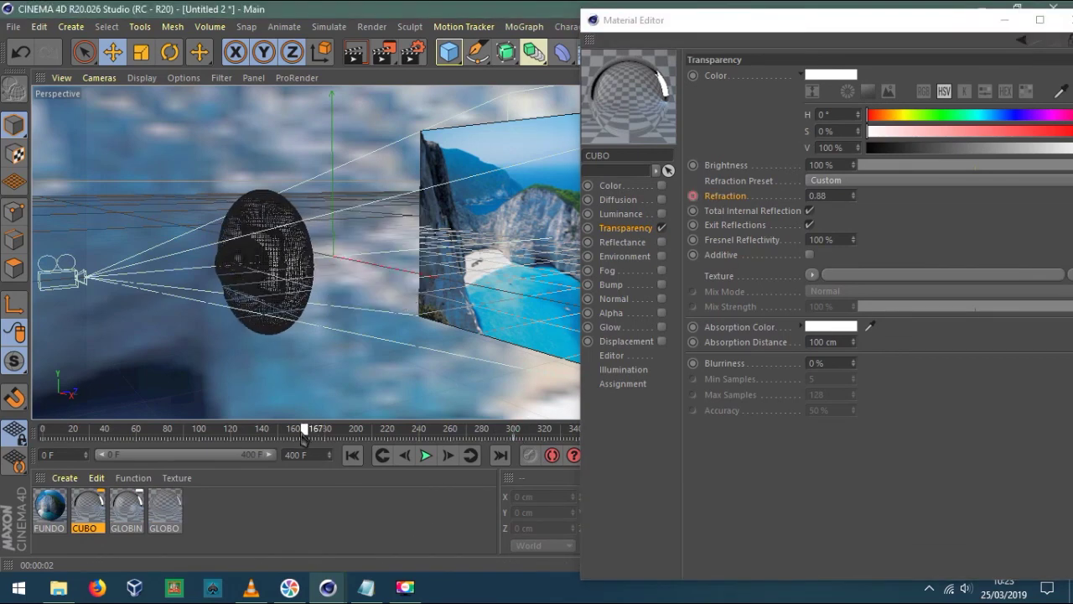
drag(298, 437, 297, 441)
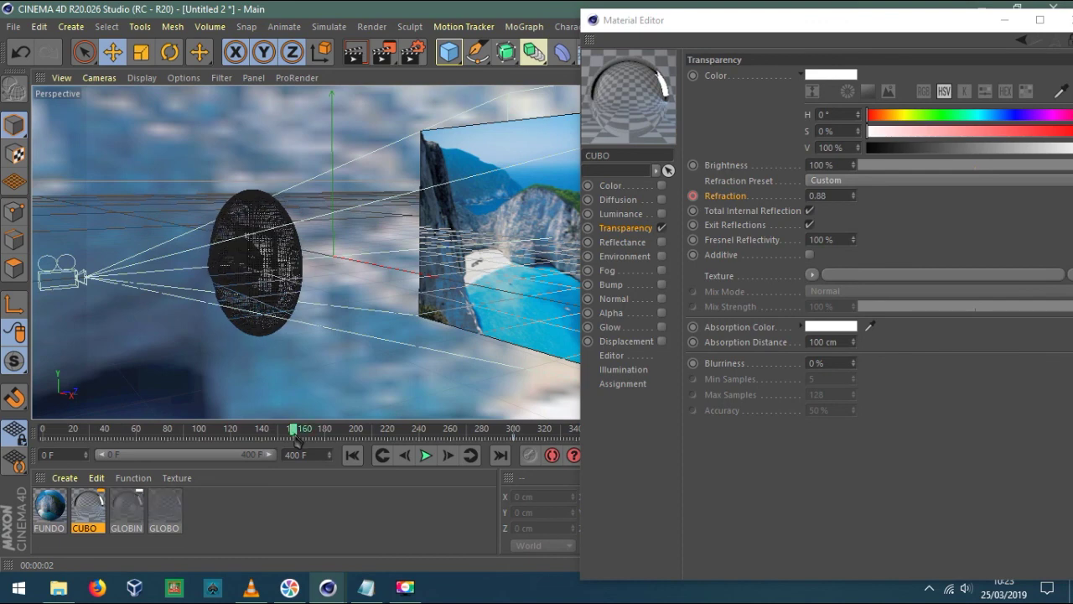
double_click(835, 195)
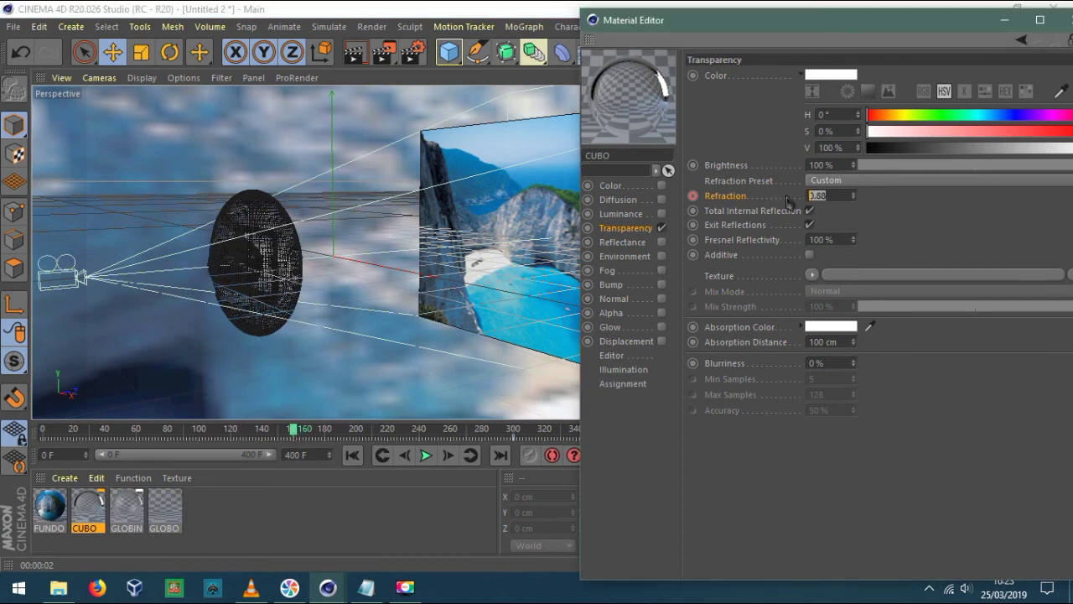
text(1)
click(699, 199)
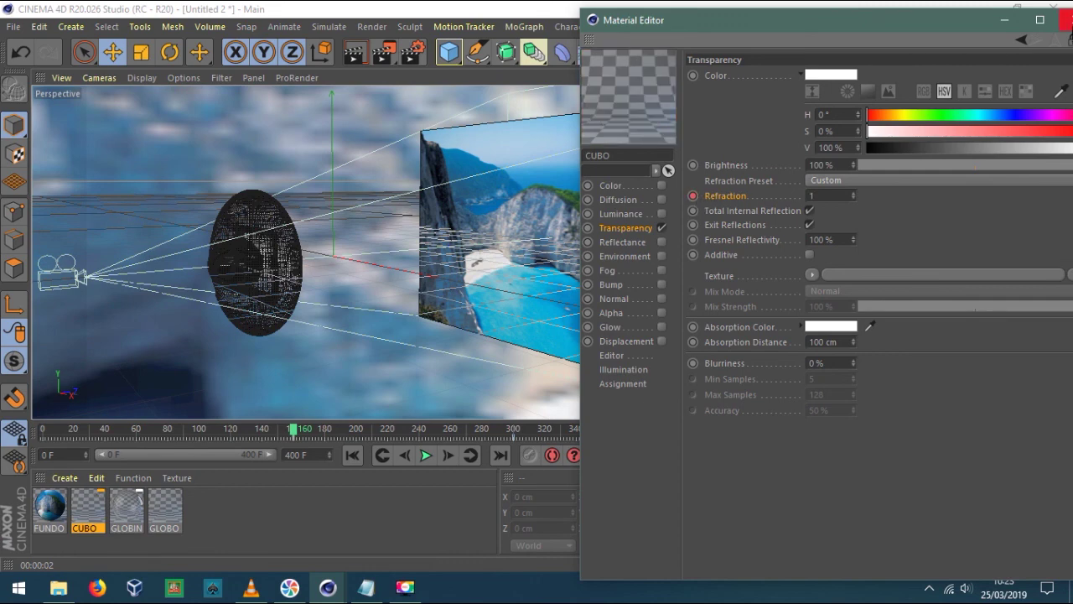
click(1064, 18)
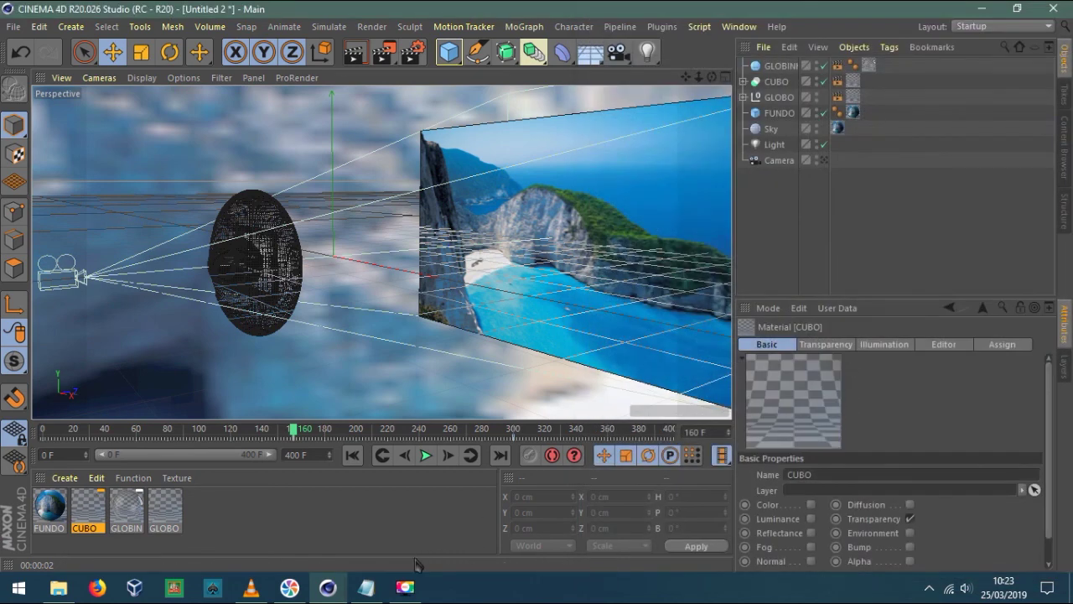